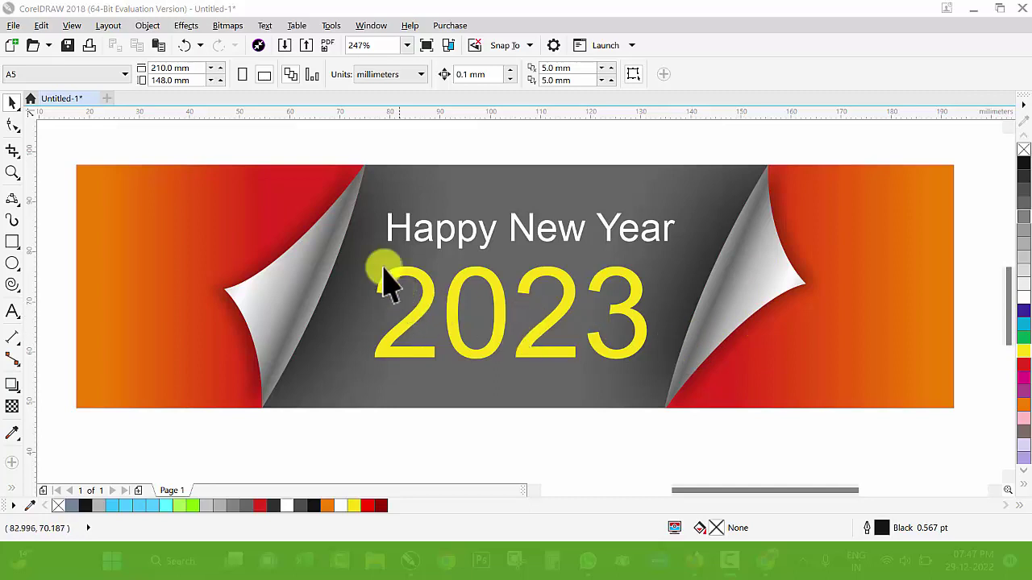
# Move the finished banner group off the page into the empty area to the right of the page.
pyautogui.scroll(-2, 367, 258)
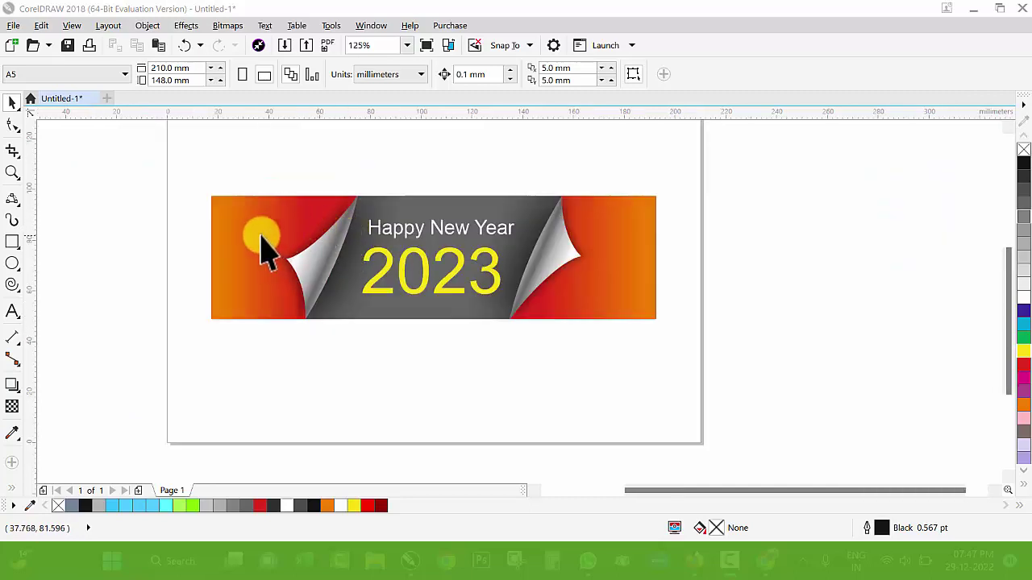
pyautogui.moveTo(260, 236); pyautogui.dragTo(796, 235)
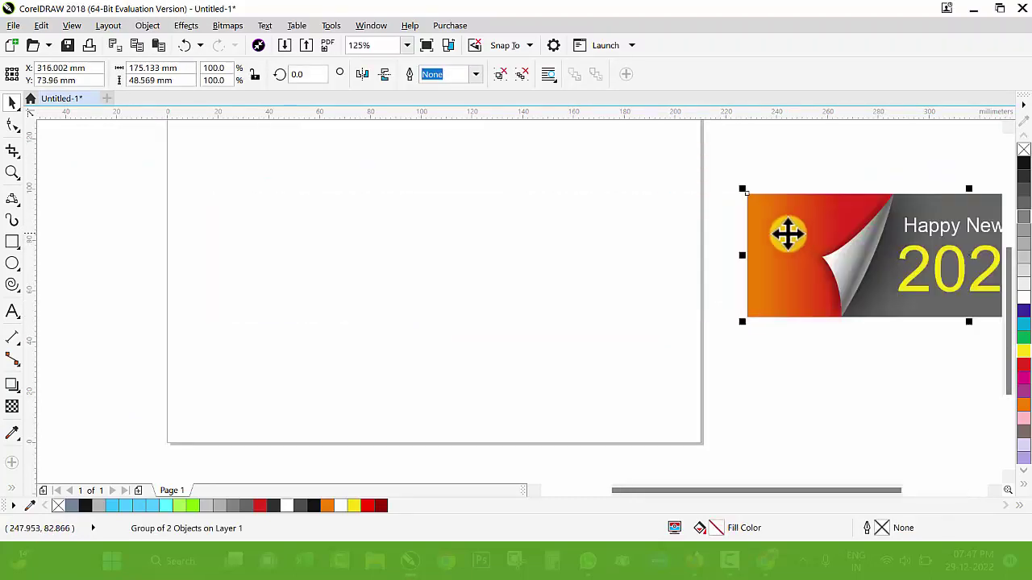
# Draw a rectangle about 163 mm wide and 51 mm high and centre it on the page.
pyautogui.click(12, 242)
pyautogui.moveTo(212, 179); pyautogui.dragTo(626, 309)
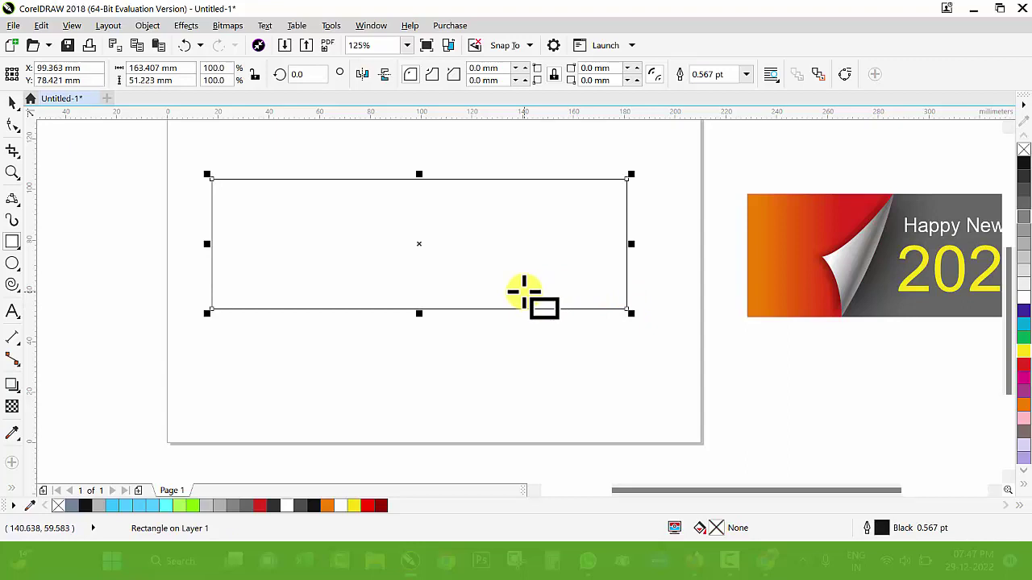
pyautogui.press('p')
pyautogui.press('space')
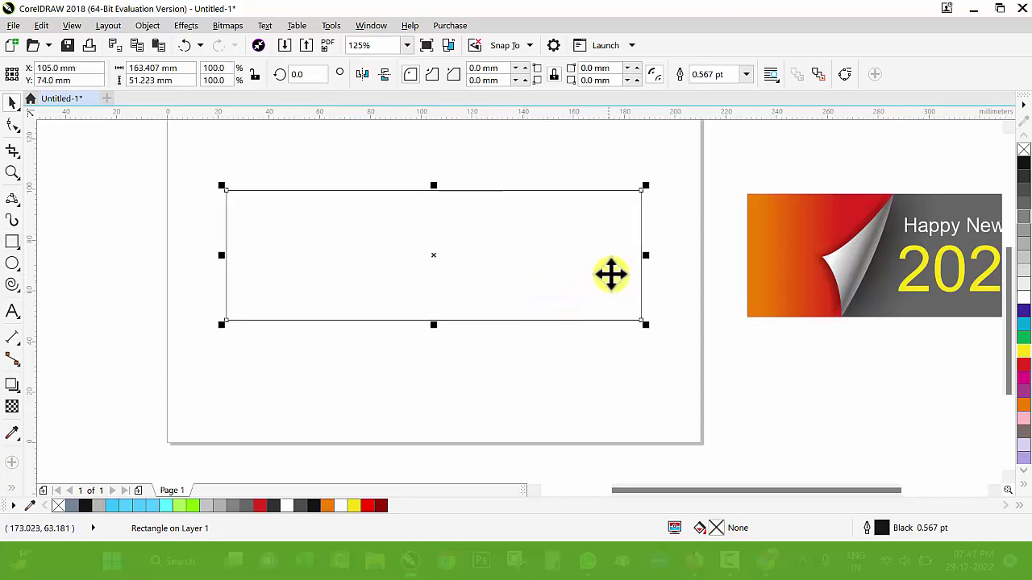
# Make a copy of the rectangle narrowed to about 49 mm against its left edge and convert it to curves.
pyautogui.moveTo(644, 256); pyautogui.dragTo(354, 277)
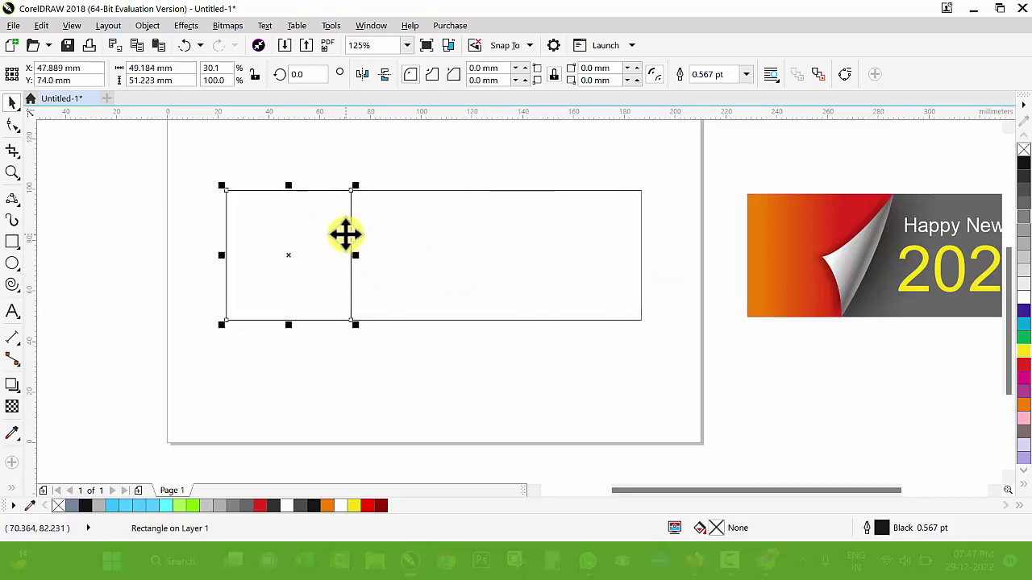
pyautogui.hotkey('ctrl', 'q')
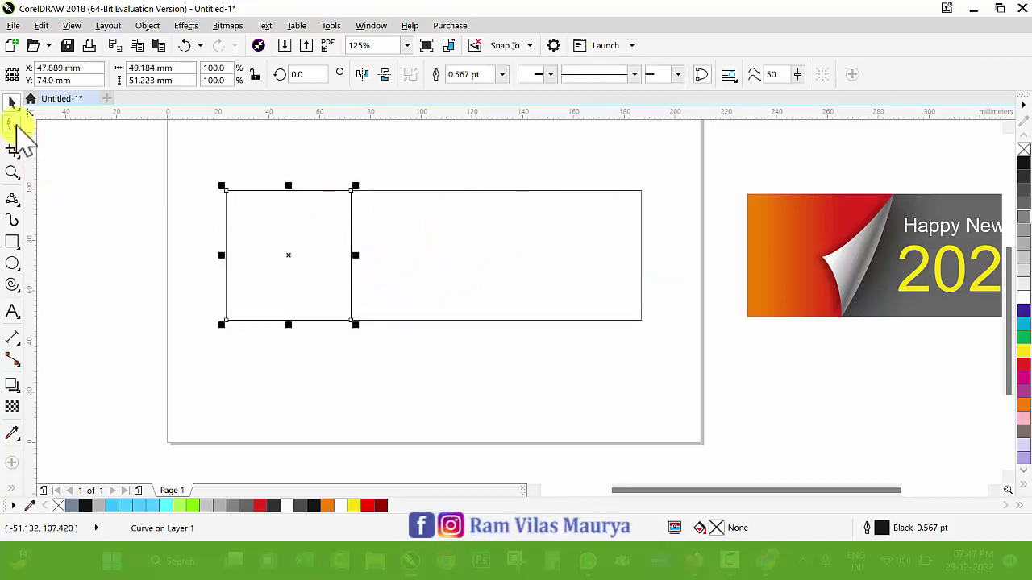
# Slant the narrow panel's right edge by moving its bottom corner inward, then convert that edge to a curve and bow it outward.
pyautogui.click(12, 125)
pyautogui.moveTo(350, 320); pyautogui.dragTo(310, 320)
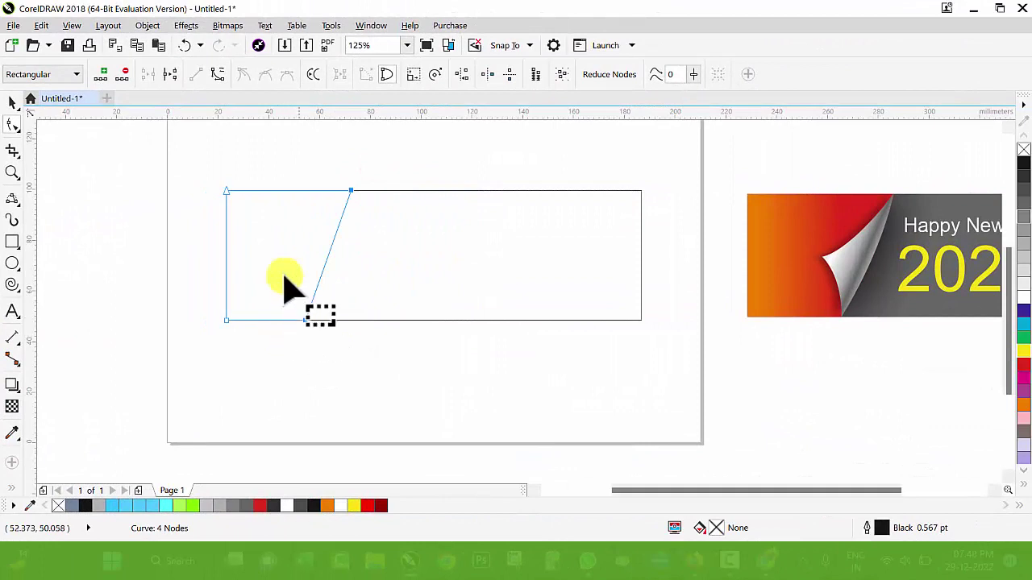
pyautogui.click(216, 76)
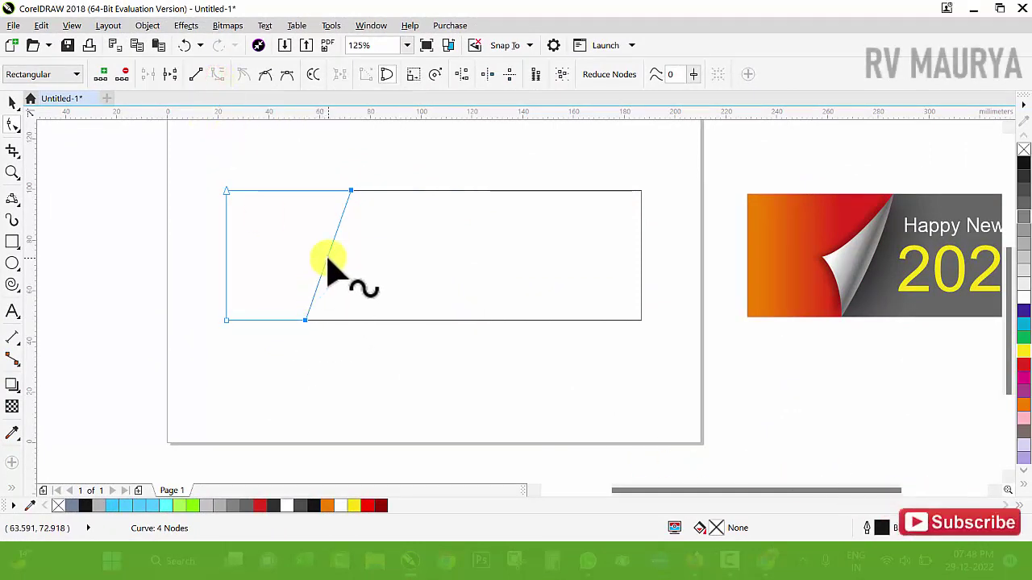
pyautogui.moveTo(326, 259); pyautogui.dragTo(339, 264)
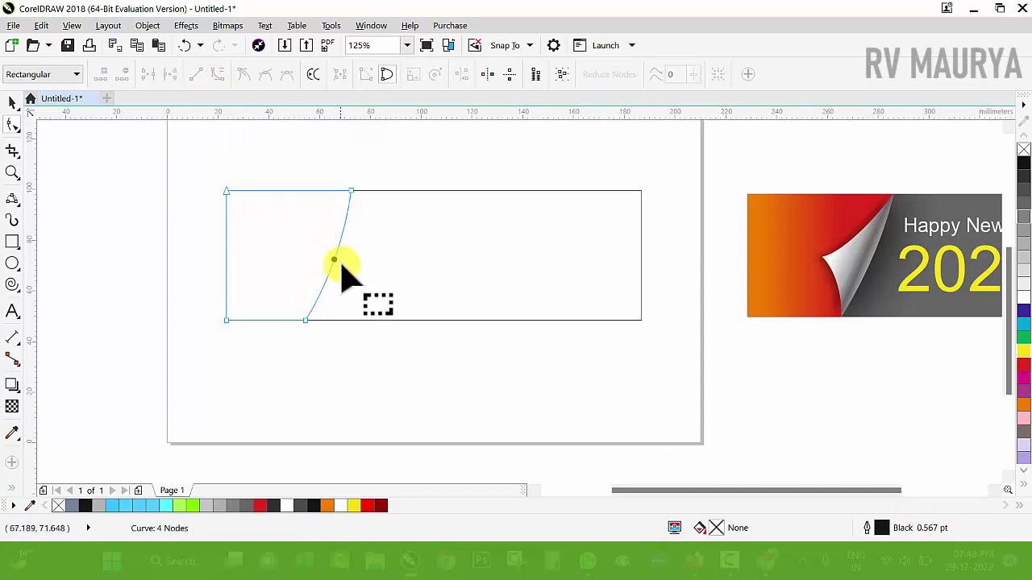
pyautogui.press('space')
# Draw a 3-Point Curve about 43 mm high from just below the panel's bottom-right corner up into the panel, bulging right.
pyautogui.scroll(2, 320, 283)
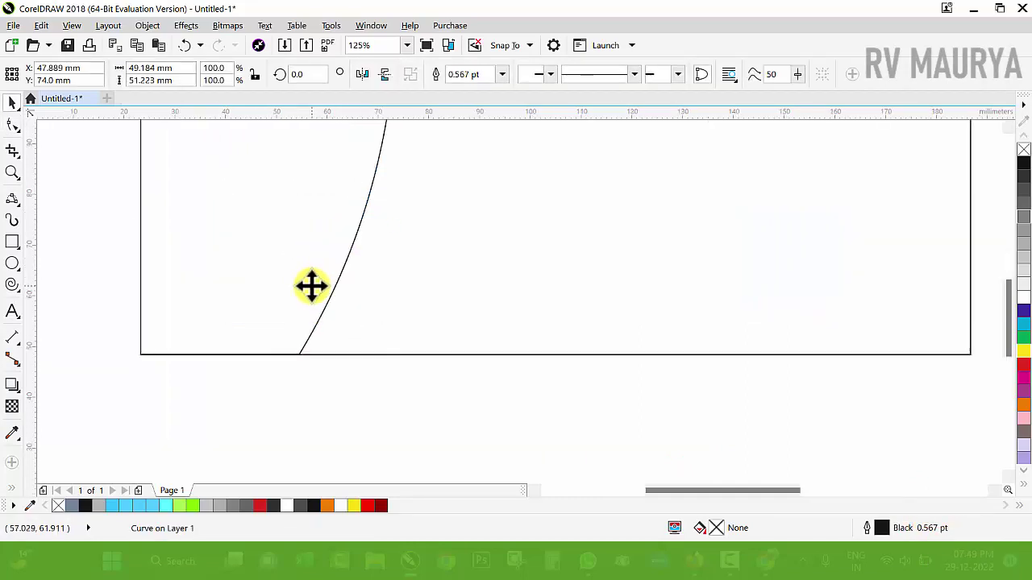
pyautogui.click(22, 206)
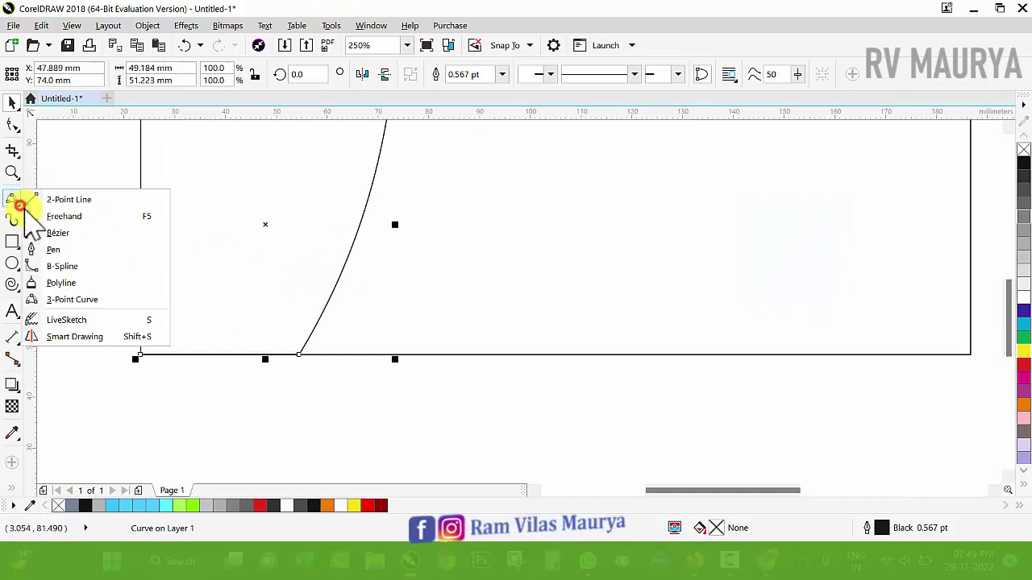
pyautogui.click(79, 302)
pyautogui.moveTo(313, 377); pyautogui.dragTo(242, 158)
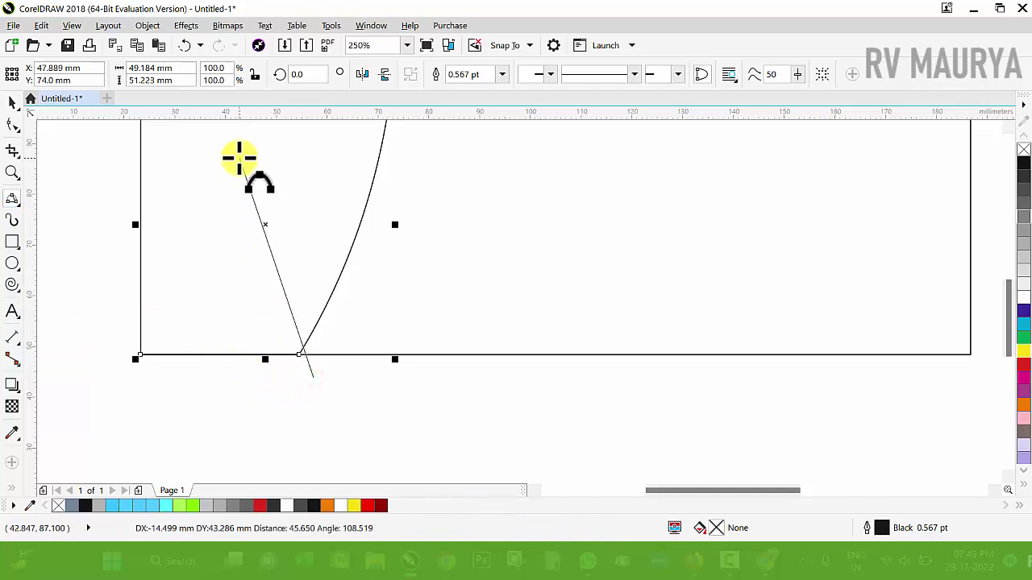
pyautogui.click(286, 238)
# Draw a second connected 3-Point Curve from the first curve's upper end to beyond the panel's top-right corner.
pyautogui.scroll(-5, 290, 306)
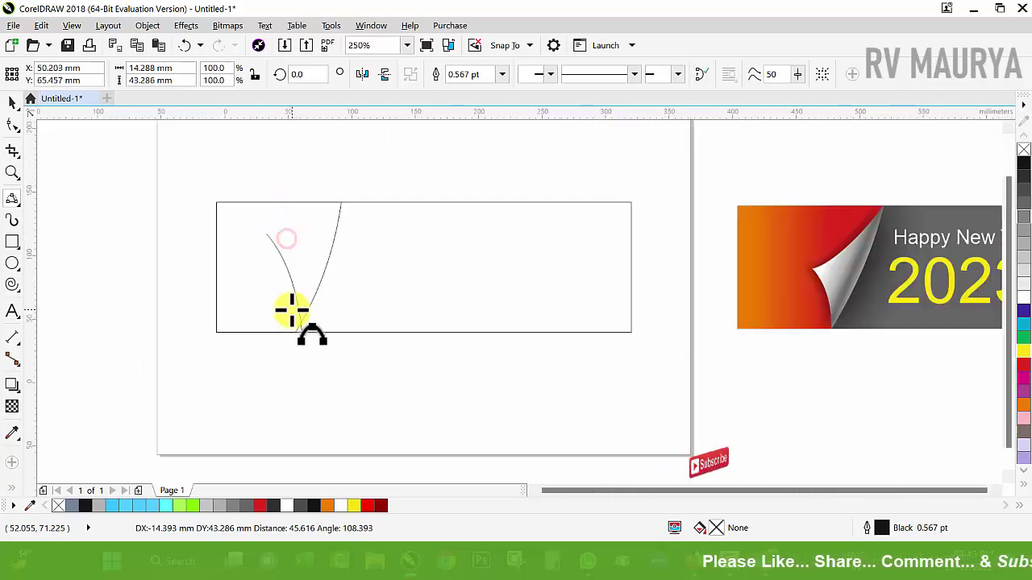
pyautogui.scroll(7, 285, 277)
pyautogui.scroll(-2, 242, 294)
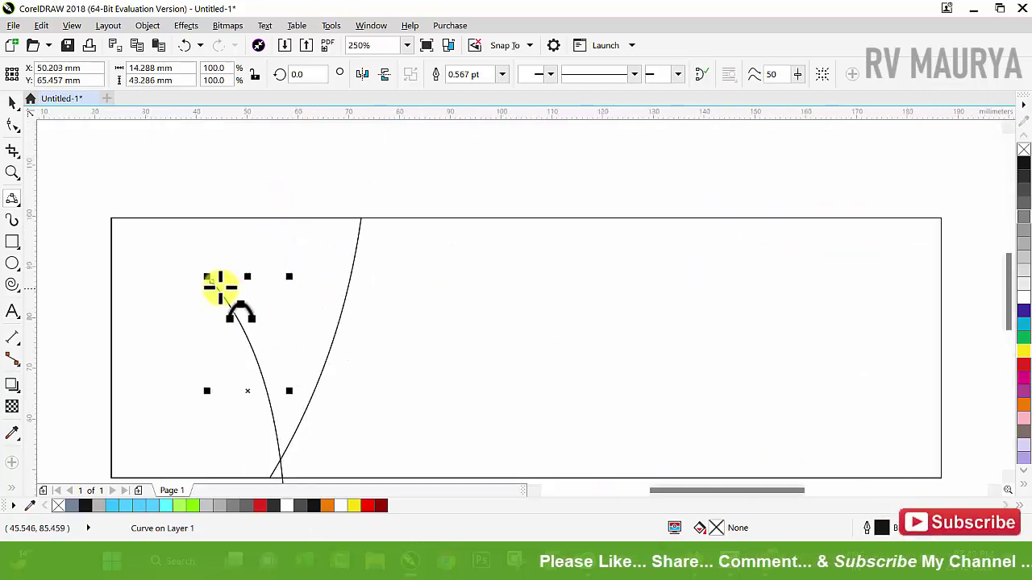
pyautogui.moveTo(209, 281); pyautogui.dragTo(373, 187)
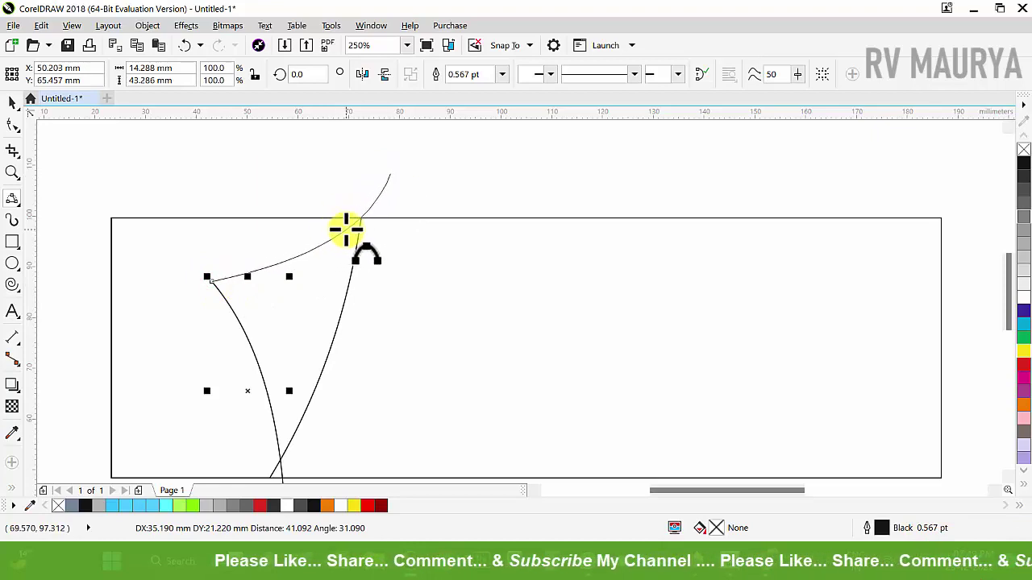
pyautogui.click(346, 230)
pyautogui.press('space')
# Move the node joining the two curves slightly downward to reshape the fold's tip.
pyautogui.scroll(-2, 329, 232)
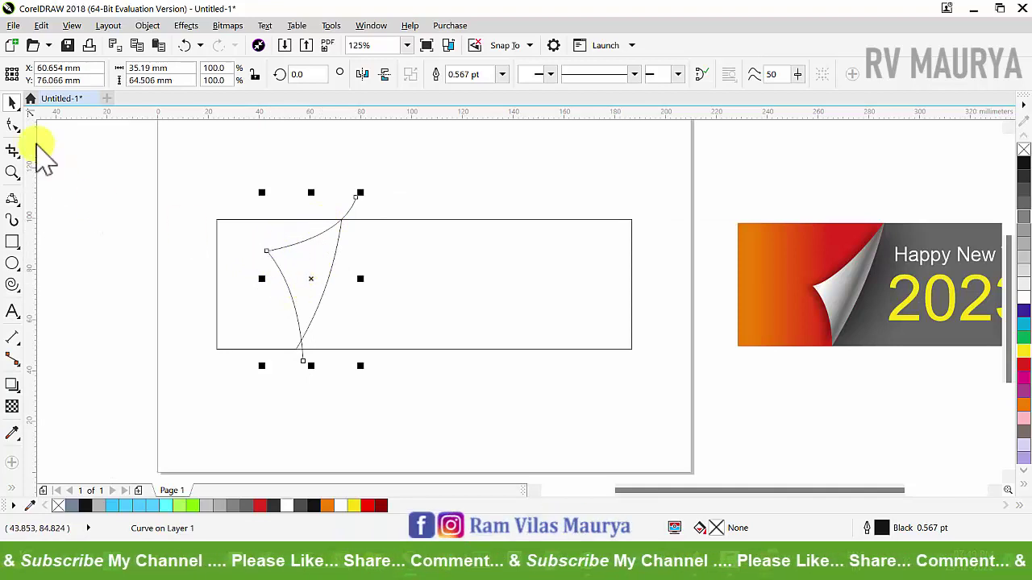
pyautogui.click(13, 126)
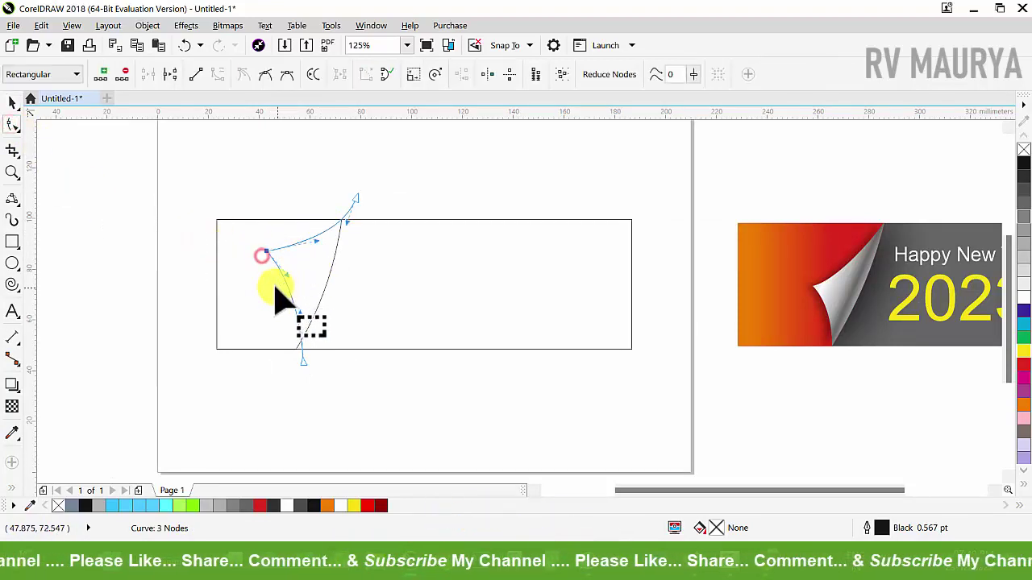
pyautogui.click(251, 195)
pyautogui.moveTo(249, 242); pyautogui.dragTo(279, 295)
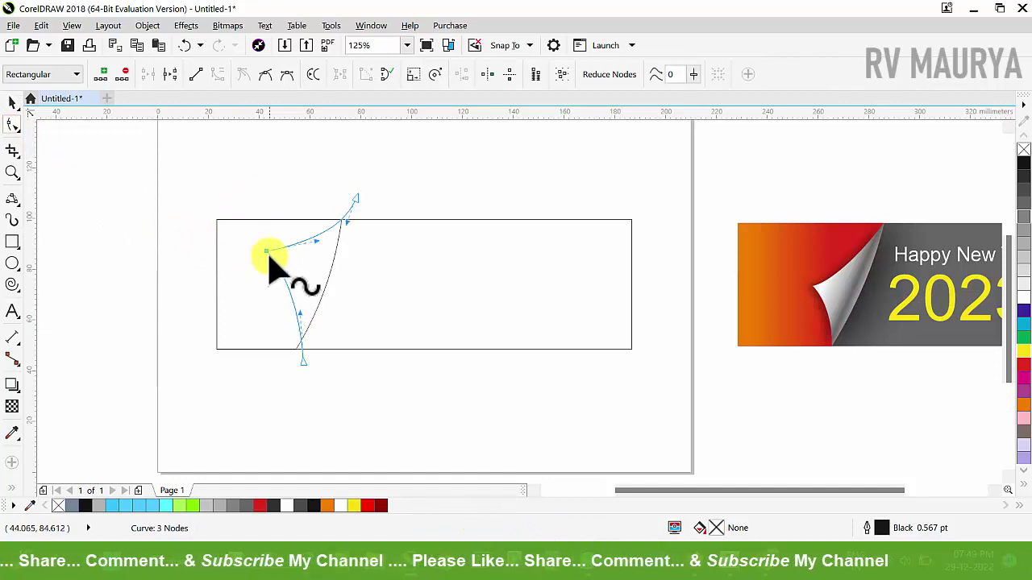
pyautogui.moveTo(267, 257); pyautogui.dragTo(266, 272)
# Move the fold curve's lower end node so the curve crosses the panel's bottom-right corner.
pyautogui.press('space')
pyautogui.scroll(1, 289, 372)
pyautogui.press('space')
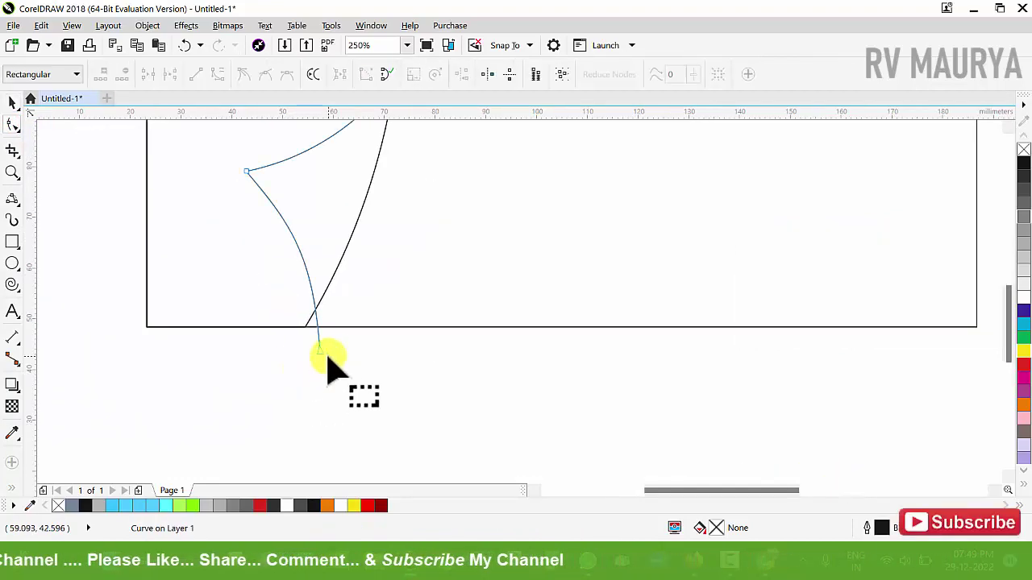
pyautogui.moveTo(320, 355); pyautogui.dragTo(306, 352)
pyautogui.scroll(8, 322, 341)
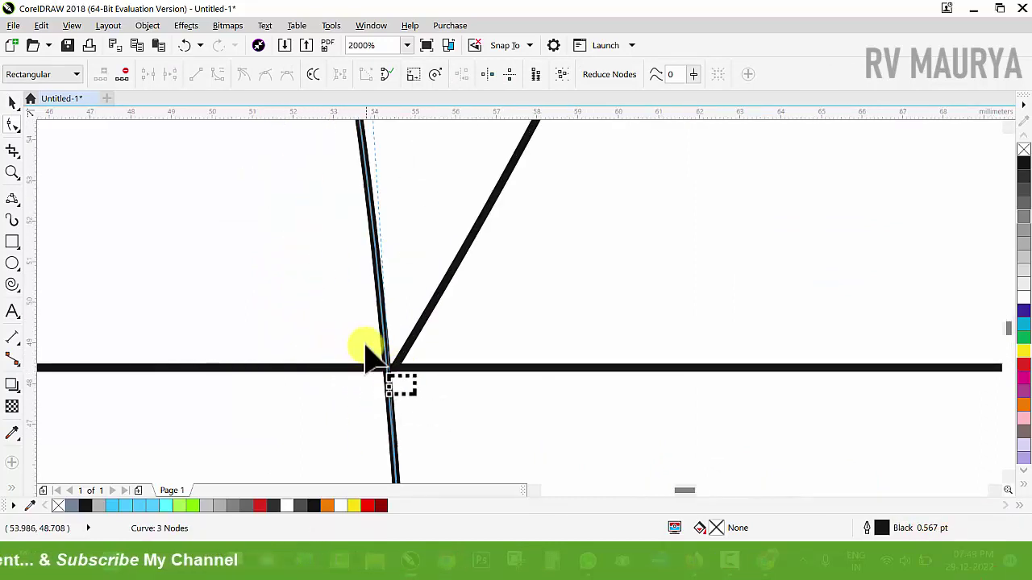
pyautogui.scroll(-5, 367, 353)
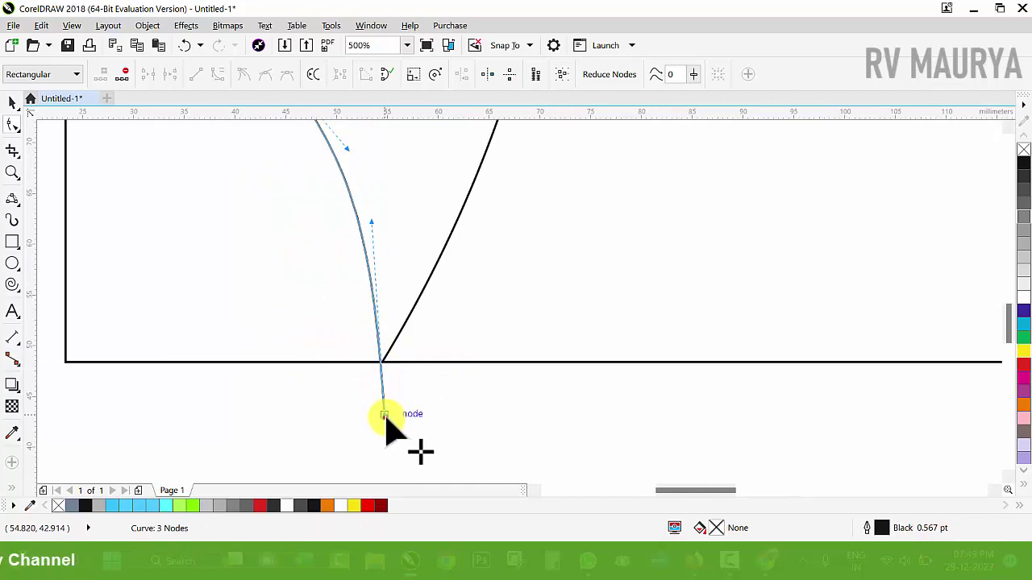
pyautogui.moveTo(385, 418); pyautogui.dragTo(389, 424)
pyautogui.scroll(-3, 371, 290)
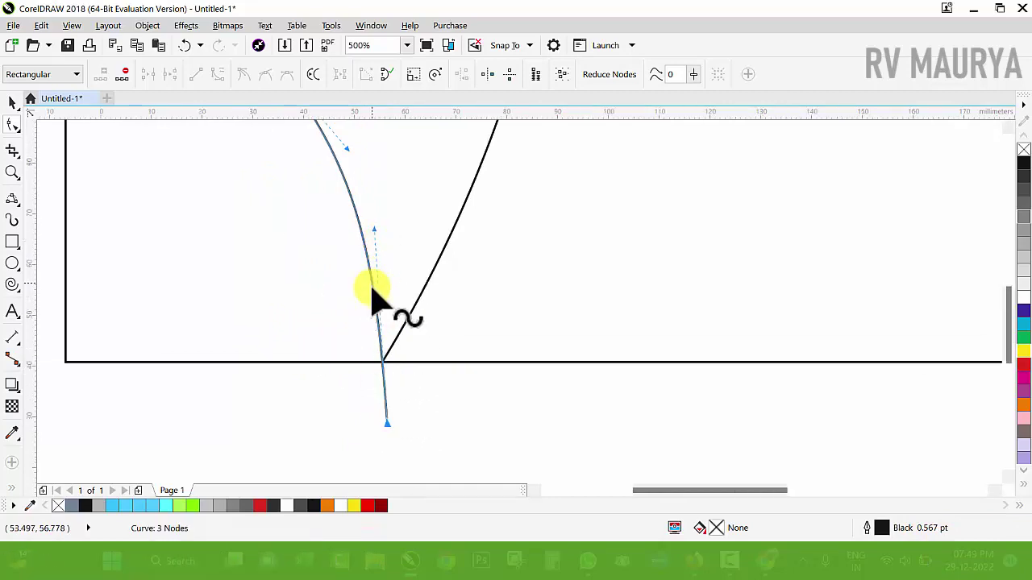
# Move the fold curve's upper end node so the curve crosses the panel's top-right corner.
pyautogui.scroll(8, 520, 211)
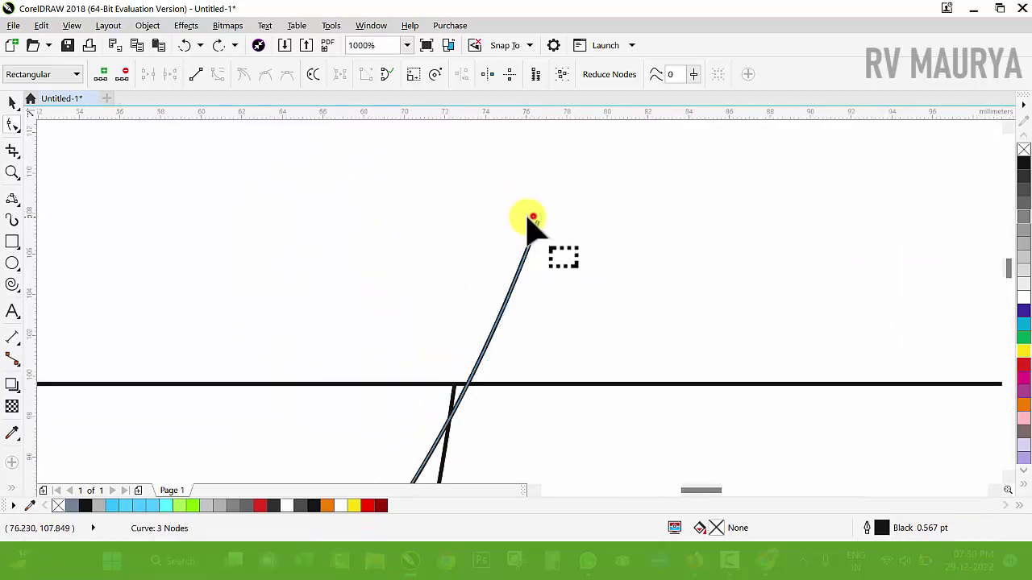
pyautogui.moveTo(534, 216); pyautogui.dragTo(524, 216)
pyautogui.press('space')
pyautogui.scroll(-4, 479, 208)
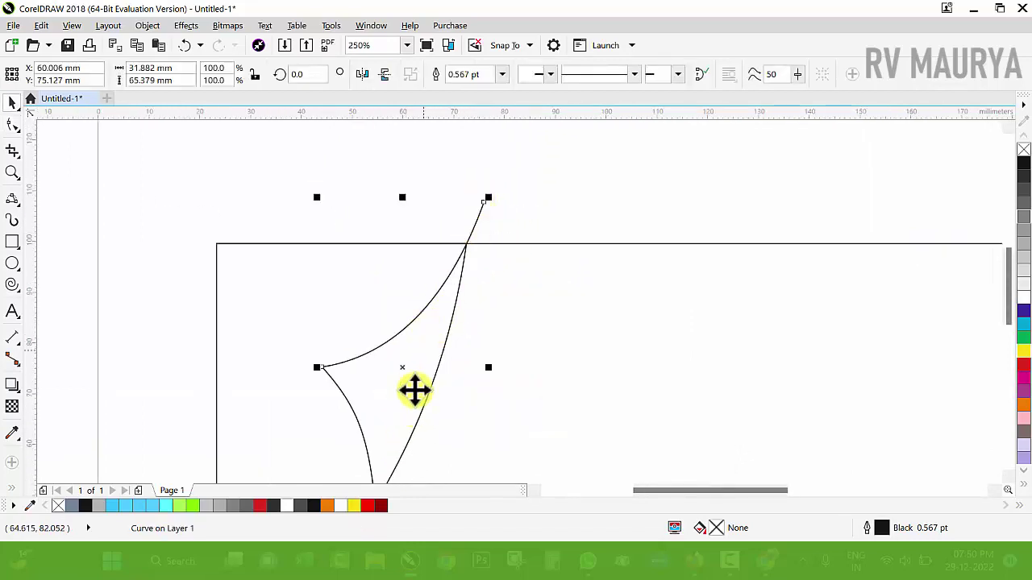
# Adjust the control handle of the fold's lower curve segment to smooth its bend.
pyautogui.scroll(-2, 420, 379)
pyautogui.scroll(2, 411, 435)
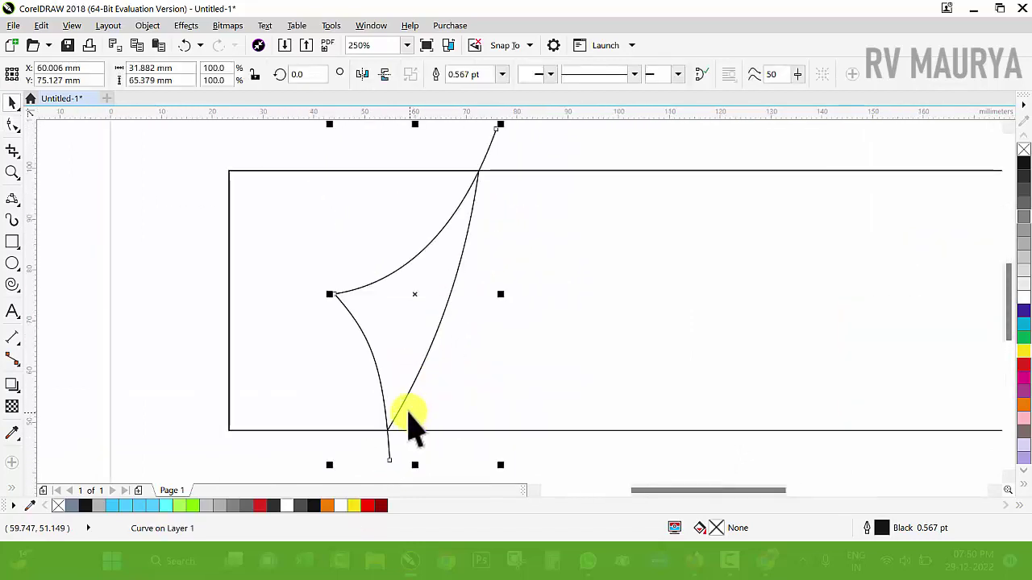
pyautogui.press('space')
pyautogui.click(388, 455)
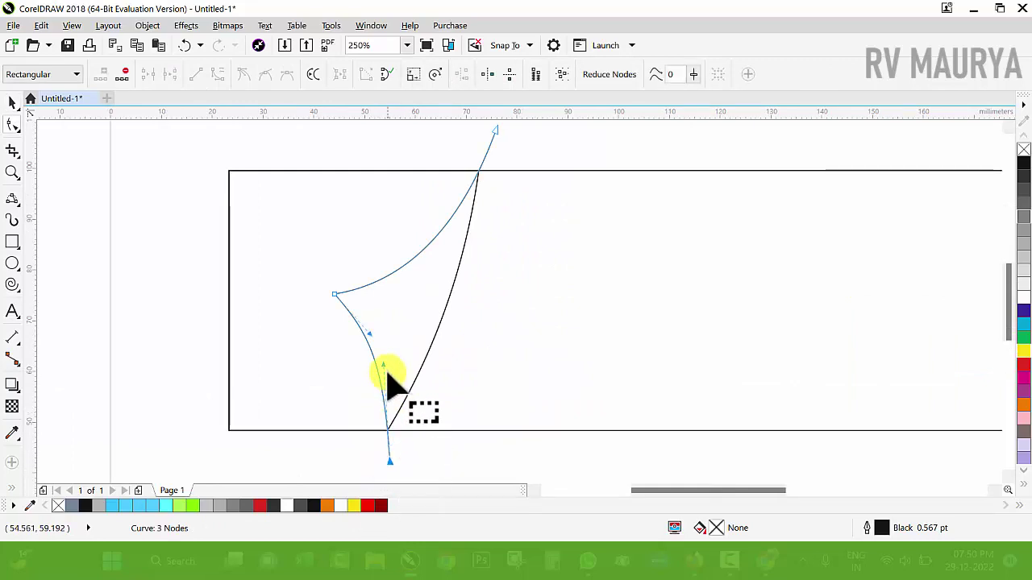
pyautogui.moveTo(381, 367); pyautogui.dragTo(390, 377)
pyautogui.press('space')
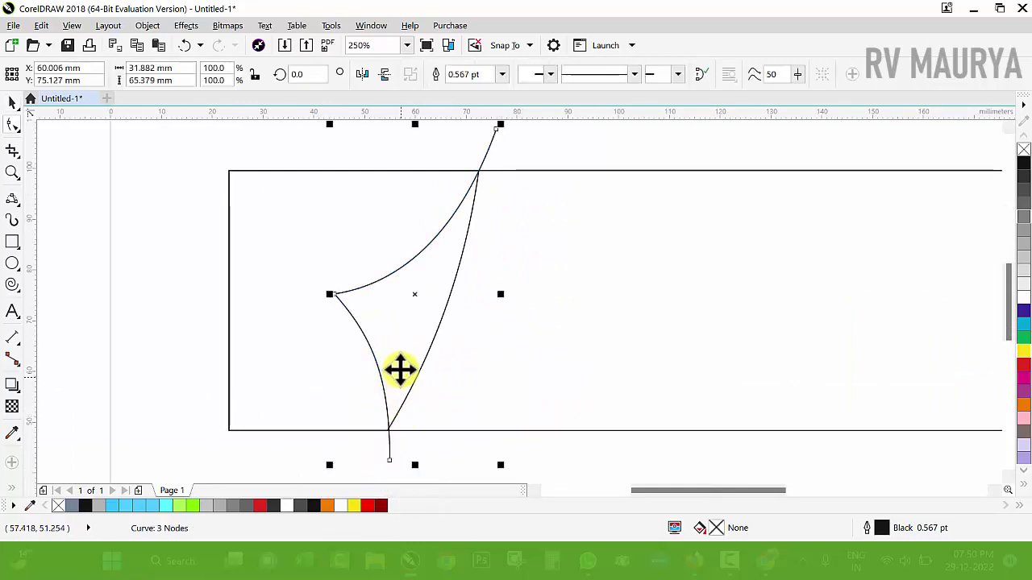
# Fine-tune the fold curve's lower end node so the curve meets the panel's bottom-right corner exactly.
pyautogui.scroll(2, 399, 467)
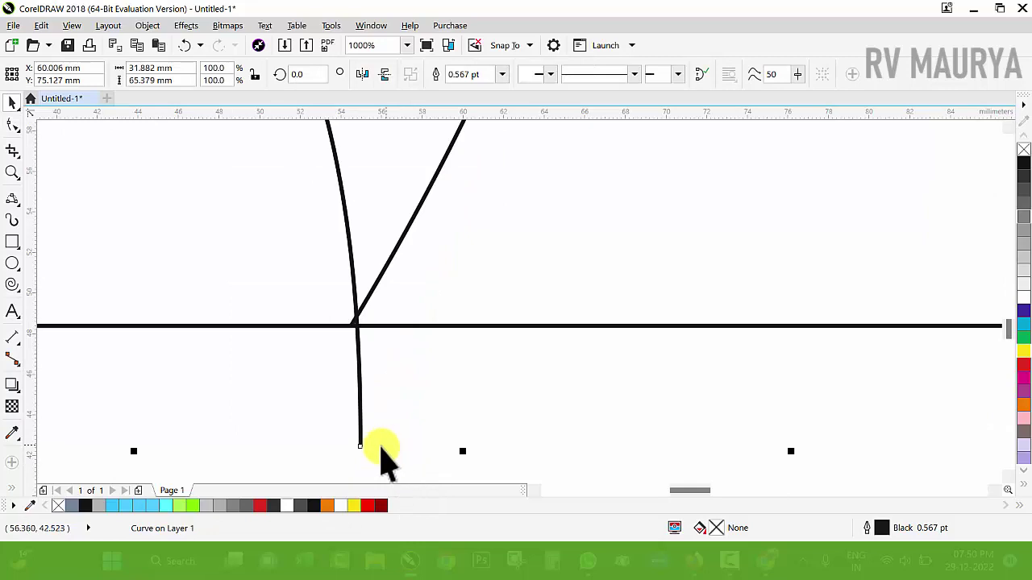
pyautogui.press('F10')
pyautogui.moveTo(359, 445); pyautogui.dragTo(355, 449)
pyautogui.scroll(-2, 356, 449)
pyautogui.press('space')
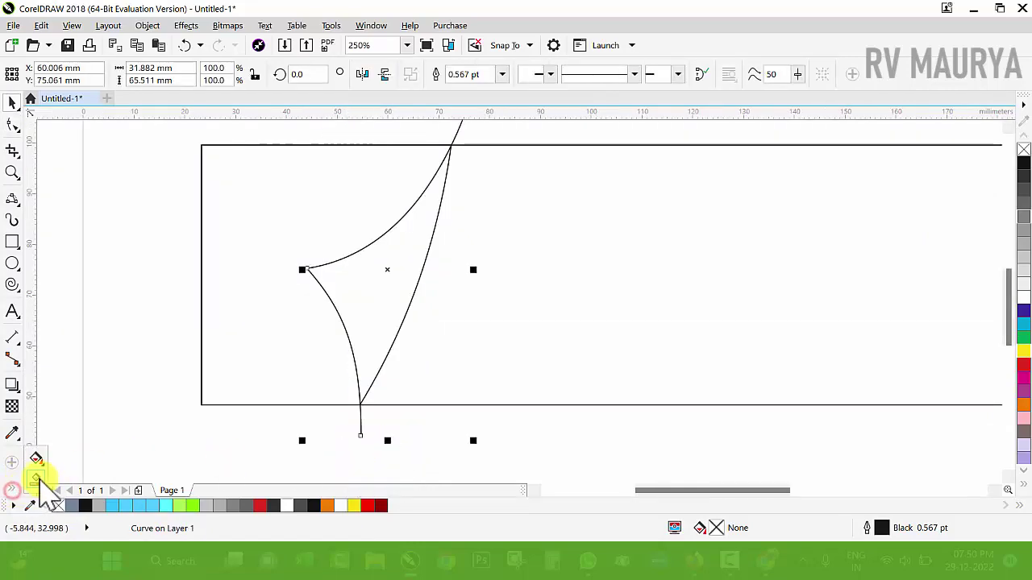
# Create a filled fold shape with Smart Fill between the curves and the panel's bowed edge, and delete the open construction curve.
pyautogui.click(38, 480)
pyautogui.click(345, 295)
pyautogui.press('space')
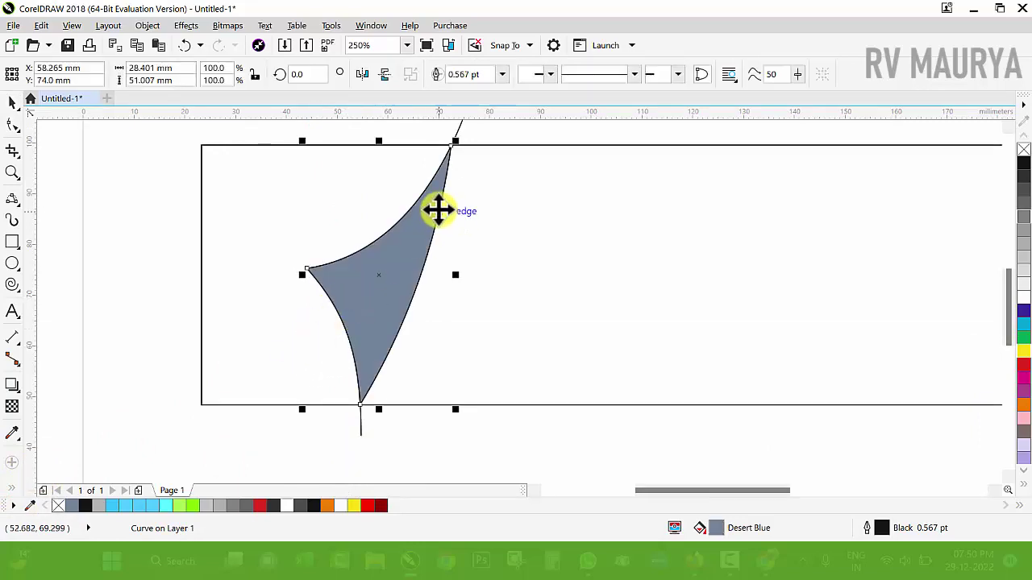
pyautogui.scroll(-1, 417, 203)
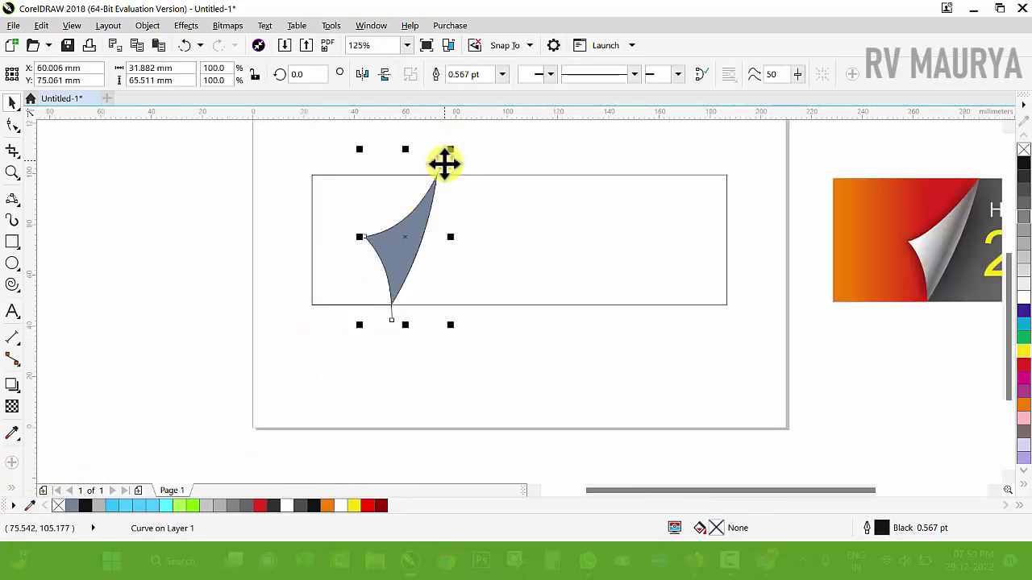
pyautogui.press('Escape')
# Fill the left panel behind the fold with dark grey (C:0 M:0 Y:0 K:70).
pyautogui.press('z')
pyautogui.moveTo(274, 169); pyautogui.dragTo(435, 291)
pyautogui.press('space')
pyautogui.moveTo(383, 234)
pyautogui.mouseDown()
pyautogui.moveTo(288, 231)
pyautogui.moveTo(383, 232)
pyautogui.mouseUp()
pyautogui.click(1023, 202)
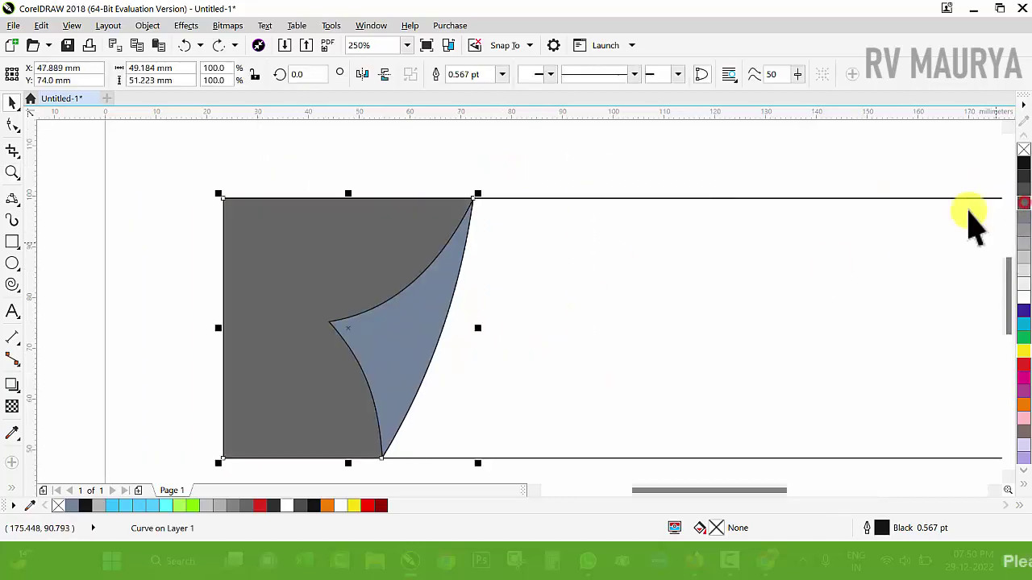
# Select the left panel together with the fold shape and remove the outlines from both.
pyautogui.keyDown('shift'); pyautogui.click(350, 256); pyautogui.keyUp('shift')
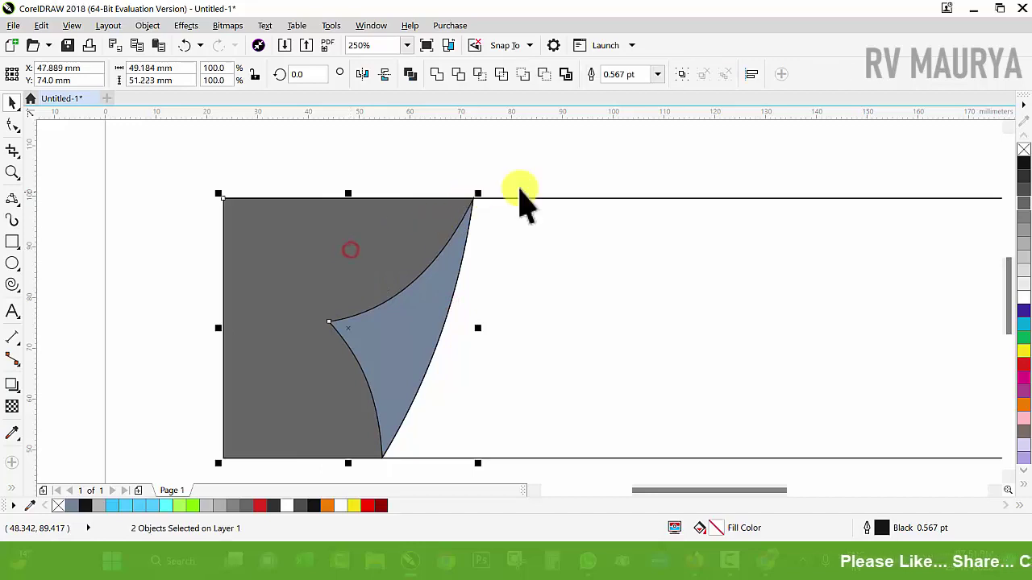
pyautogui.click(574, 165)
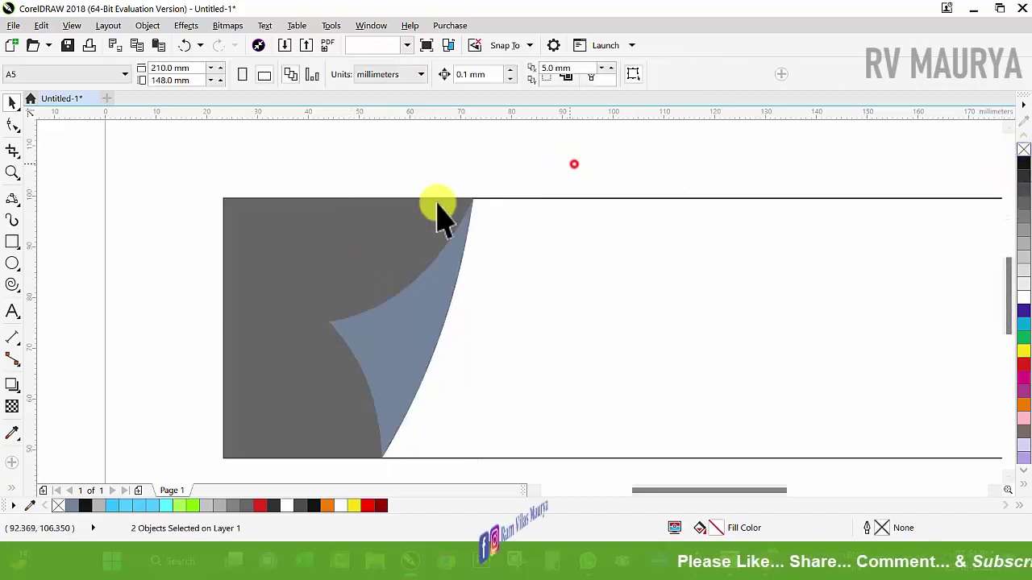
# Apply a drop shadow to the dark grey left panel, cast horizontally to the right with an offset of about 10.3 mm.
pyautogui.scroll(-2, 329, 237)
pyautogui.click(338, 229)
pyautogui.moveTo(309, 212); pyautogui.dragTo(392, 225)
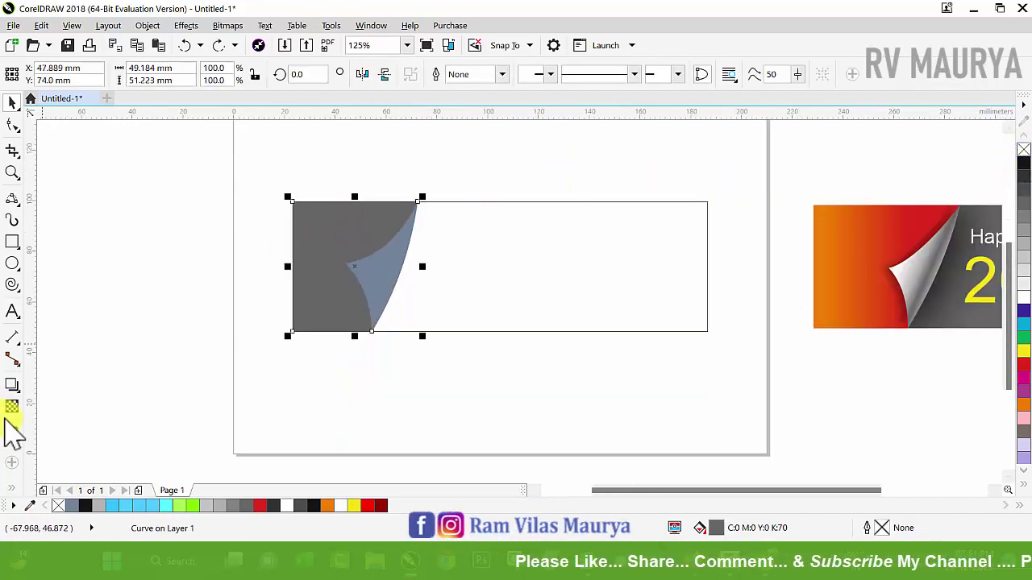
pyautogui.click(14, 388)
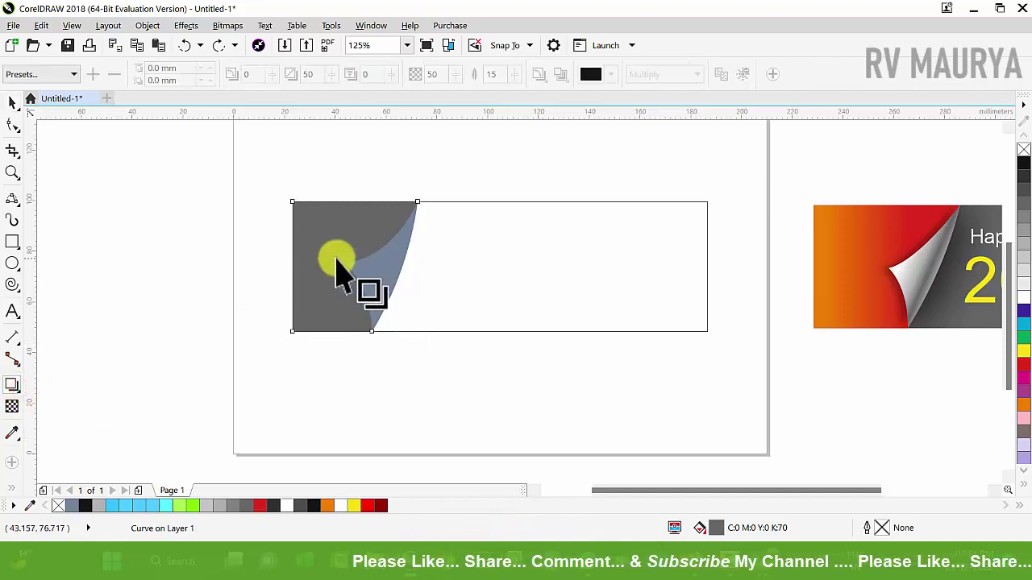
pyautogui.moveTo(329, 261); pyautogui.dragTo(443, 273)
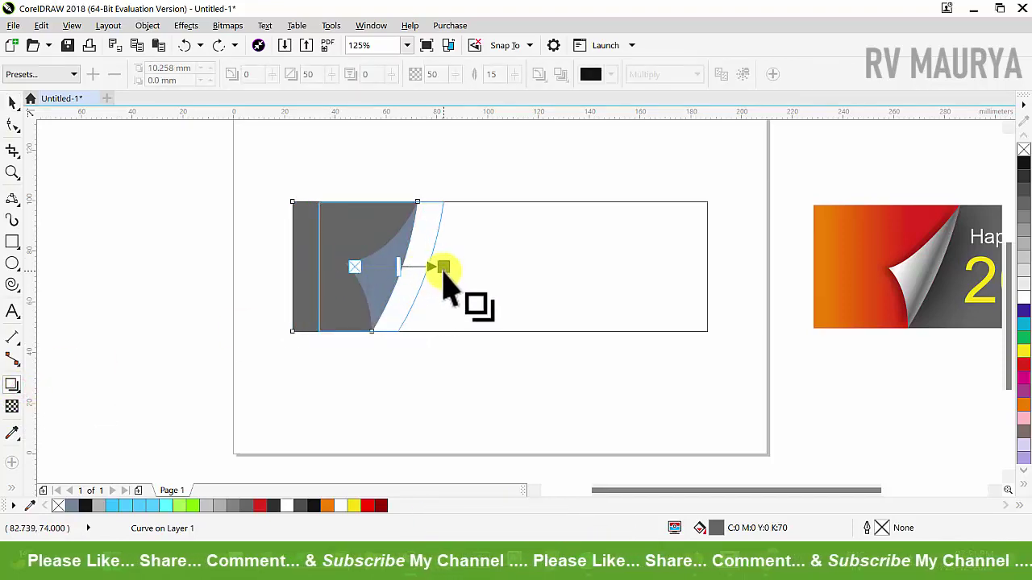
pyautogui.moveTo(443, 274); pyautogui.dragTo(444, 269)
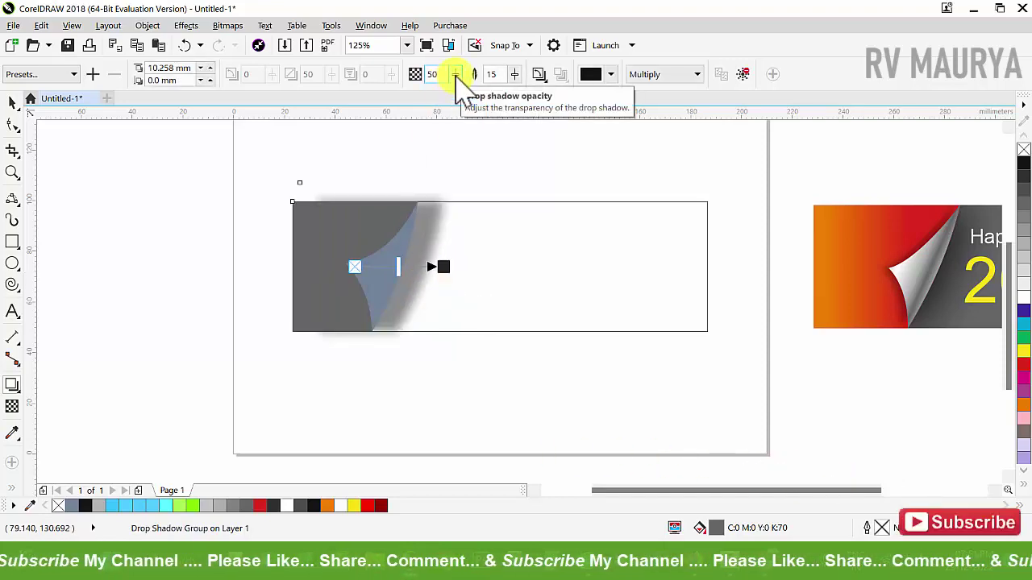
# Set the panel shadow's opacity to 78 and feathering to 46, and shorten its horizontal offset to about 5.8 mm.
pyautogui.moveTo(455, 73); pyautogui.dragTo(519, 79)
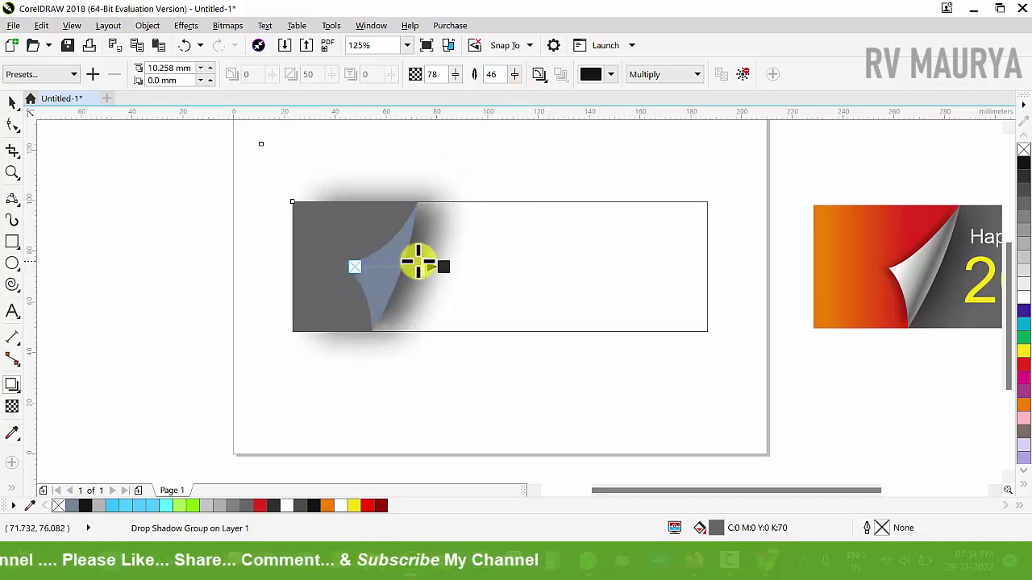
pyautogui.moveTo(438, 267); pyautogui.dragTo(432, 267)
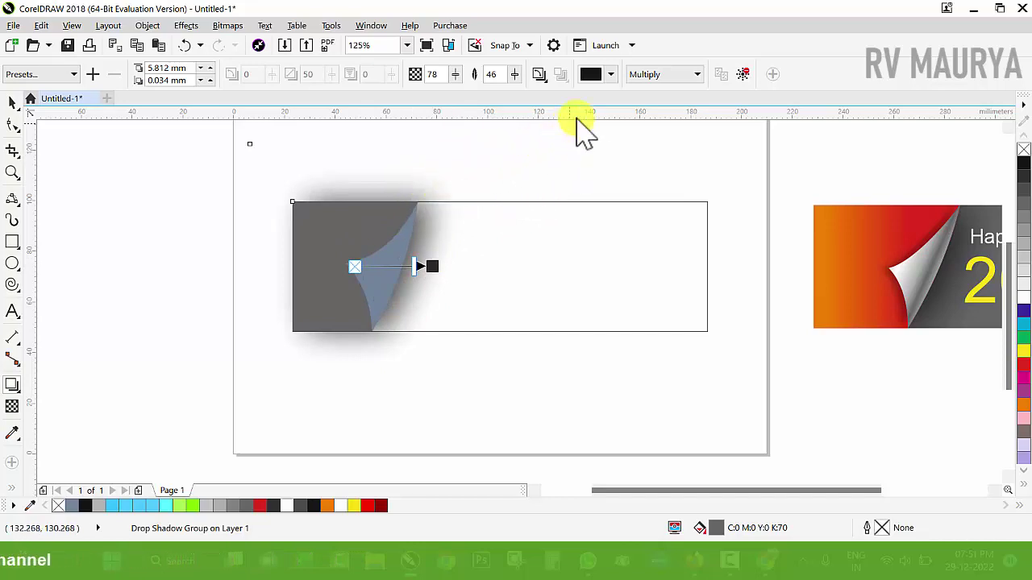
# Set the panel shadow's colour to dark RGB #2B2A29 and reduce its horizontal offset to about 4.5 mm.
pyautogui.click(597, 75)
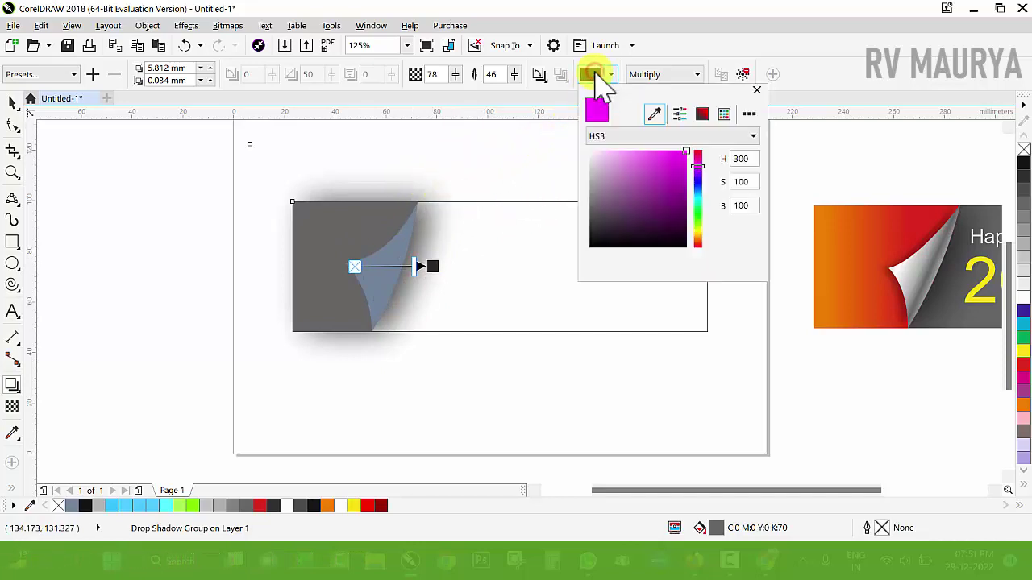
pyautogui.click(669, 137)
pyautogui.click(632, 172)
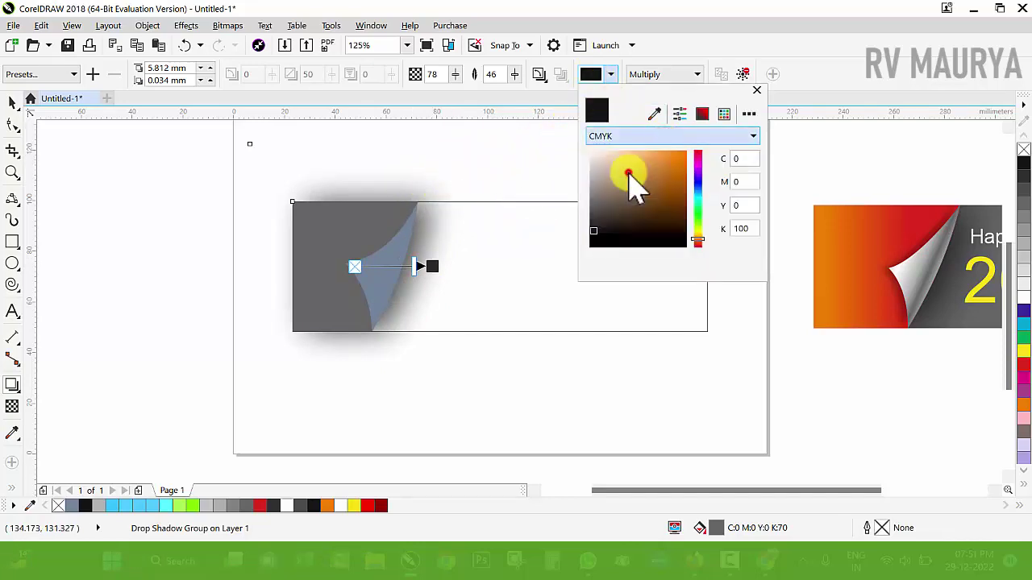
pyautogui.click(673, 74)
pyautogui.click(673, 74)
pyautogui.click(673, 74)
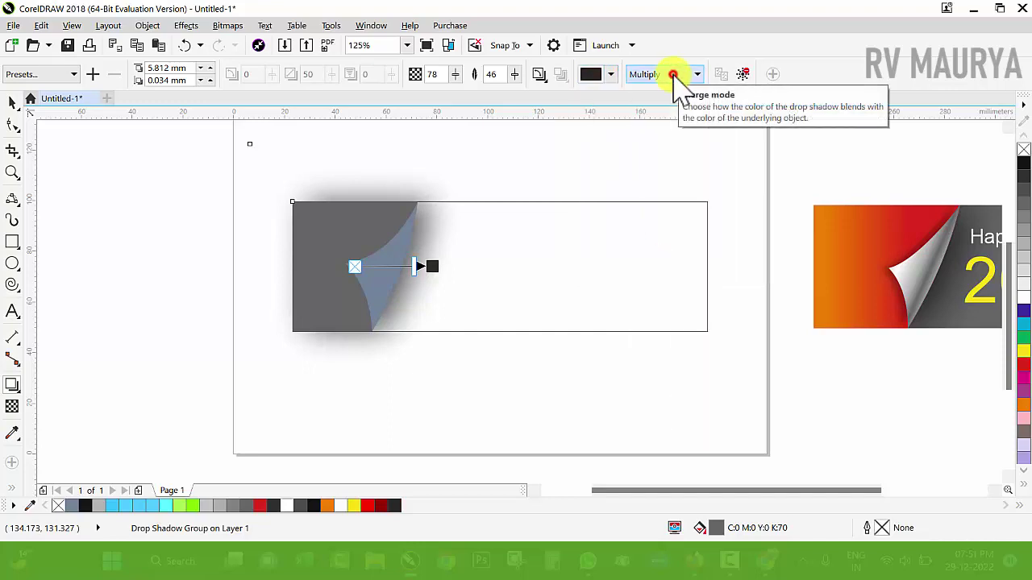
pyautogui.moveTo(431, 268); pyautogui.dragTo(425, 267)
# Break the left panel's drop shadow apart into a separate object.
pyautogui.press('space')
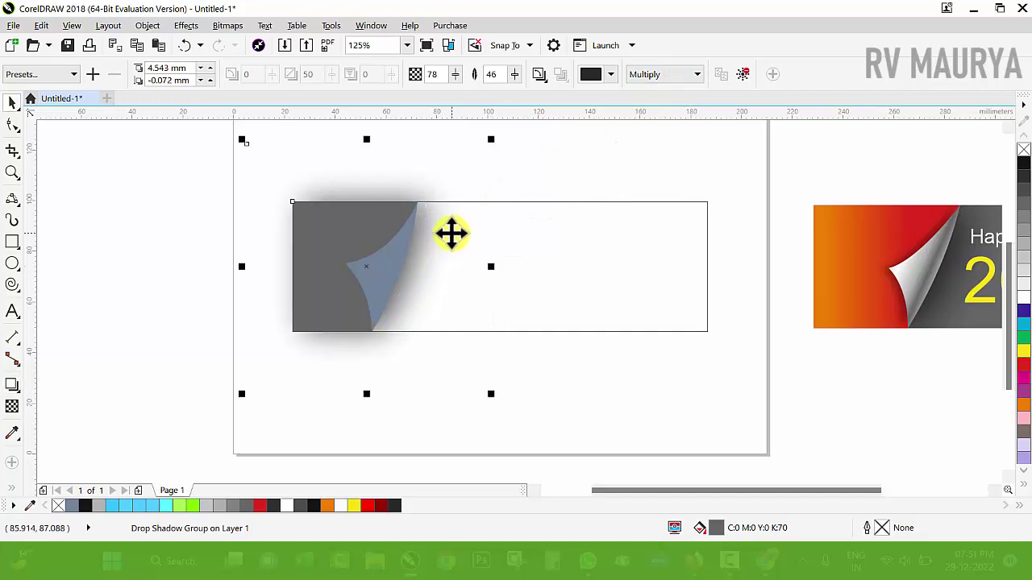
pyautogui.hotkey('ctrl', 'k')
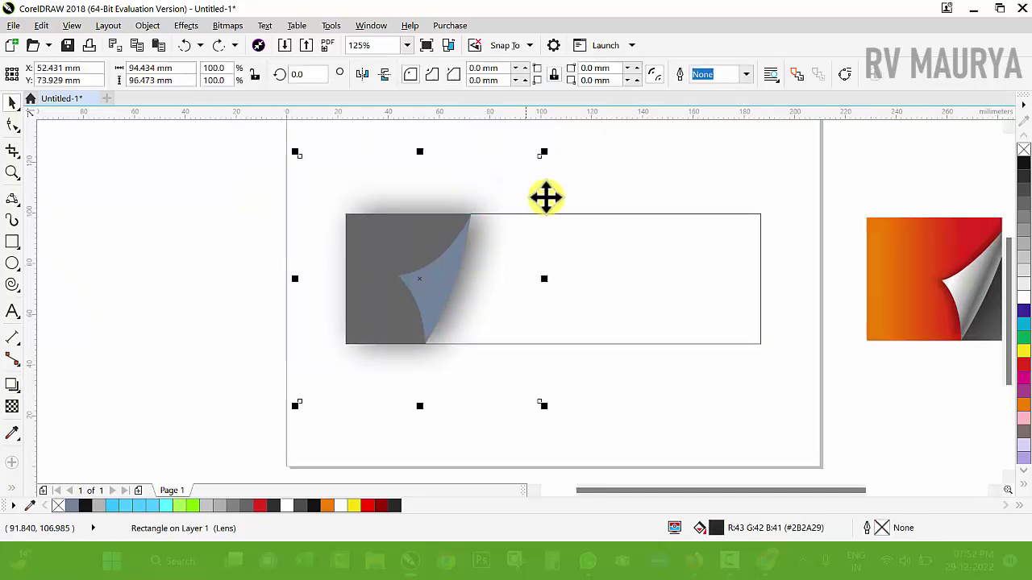
pyautogui.click(583, 175)
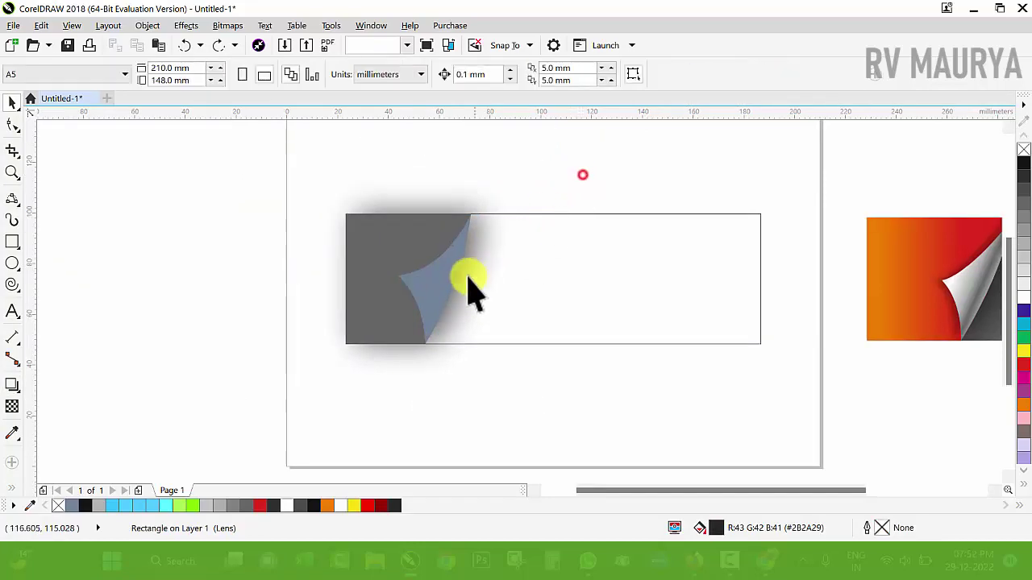
# Apply a drop shadow to the blue fold shape, cast leftwards over the grey panel with an offset of about 2.1 mm.
pyautogui.moveTo(447, 281); pyautogui.dragTo(483, 264)
pyautogui.hotkey('ctrl', 'z')
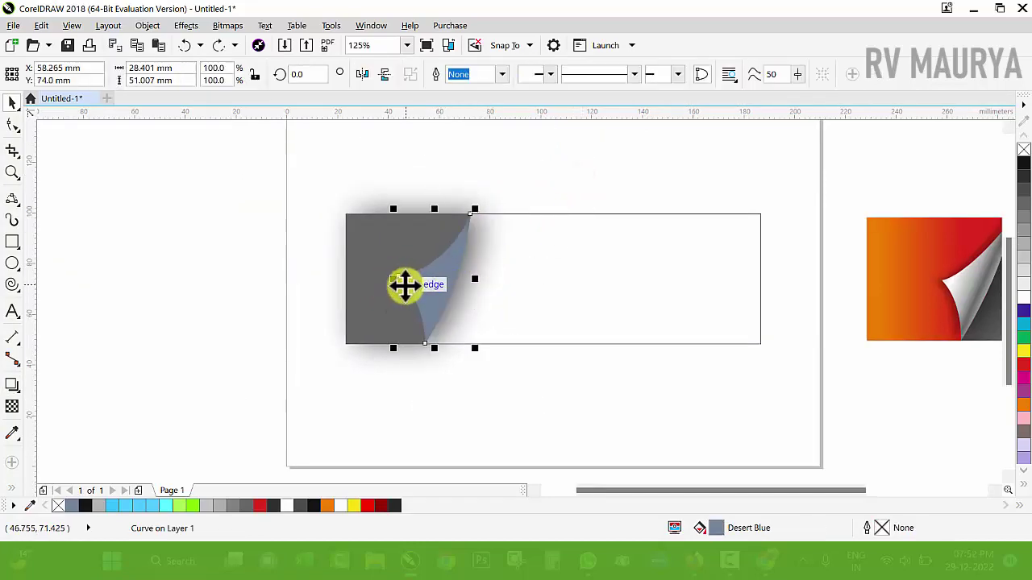
pyautogui.scroll(2, 405, 280)
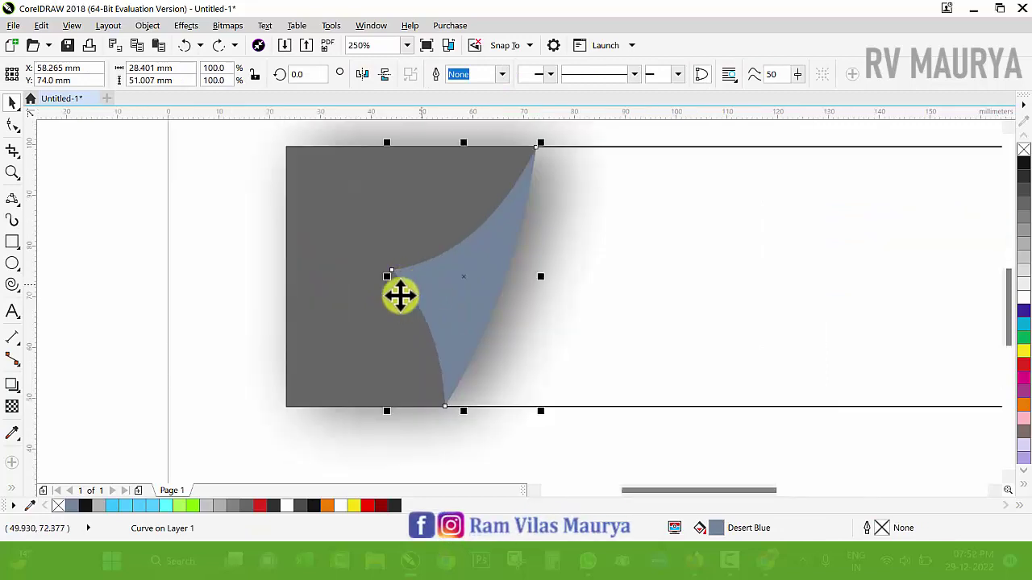
pyautogui.click(12, 385)
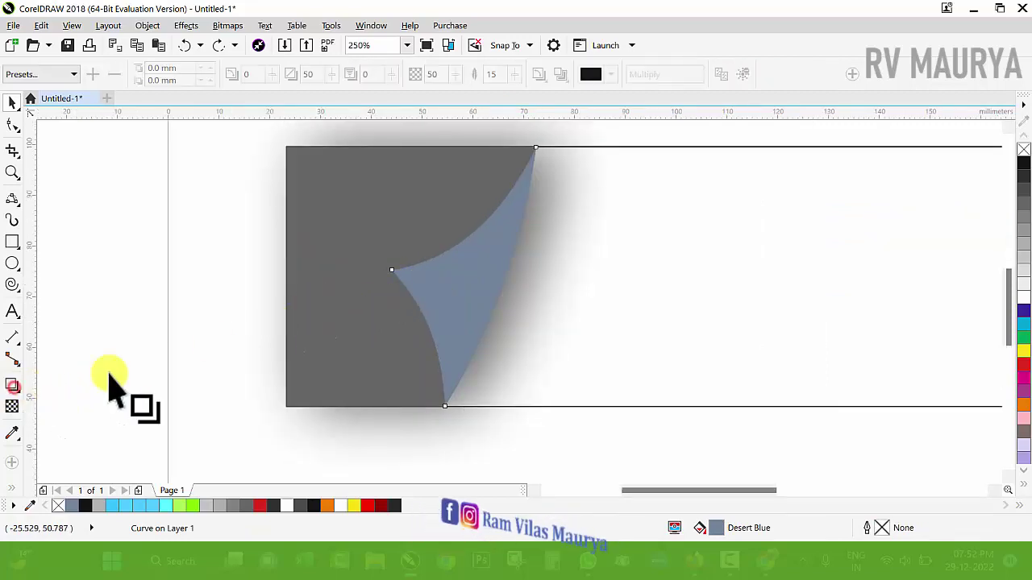
pyautogui.moveTo(476, 283); pyautogui.dragTo(382, 277)
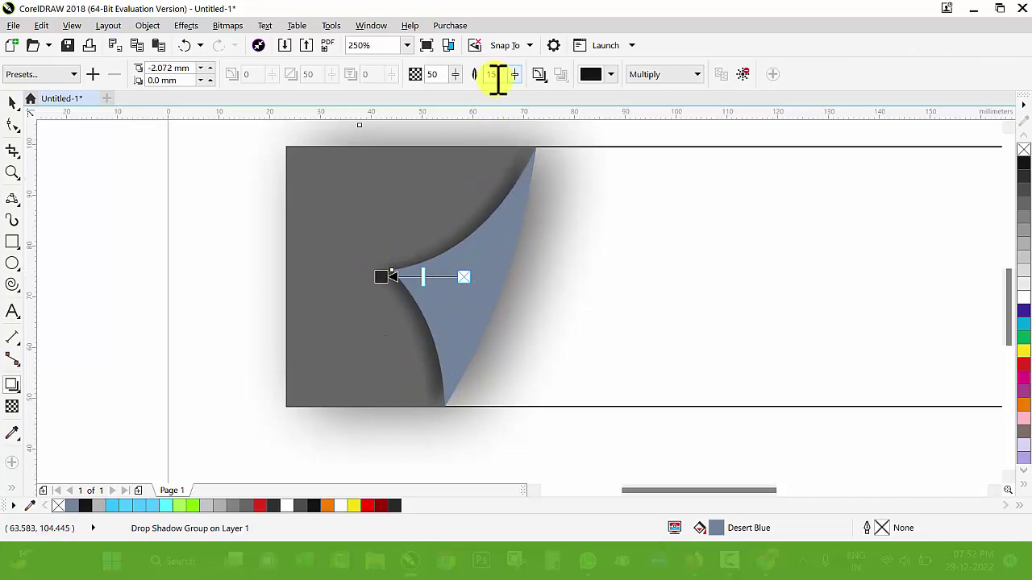
# Set the fold shadow's feathering to 23 and its colour to RGB 43, 38, 34.
pyautogui.moveTo(515, 75); pyautogui.dragTo(517, 81)
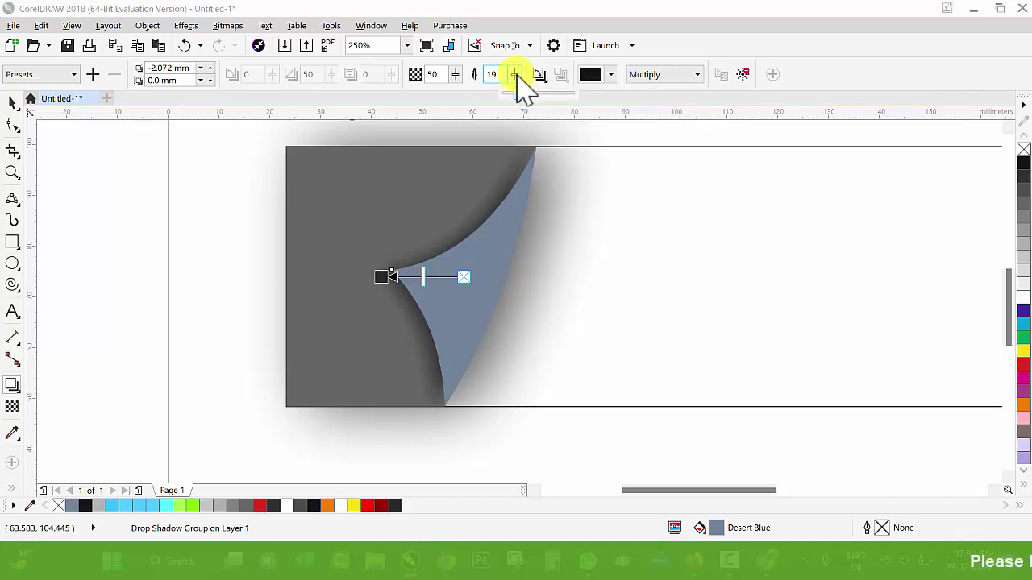
pyautogui.click(447, 75)
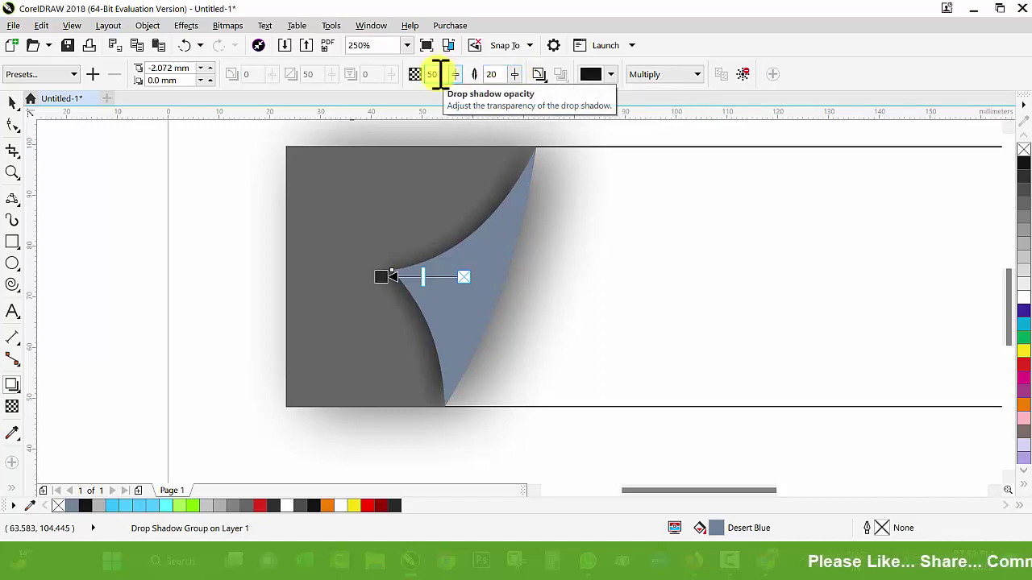
pyautogui.moveTo(514, 74); pyautogui.dragTo(522, 89)
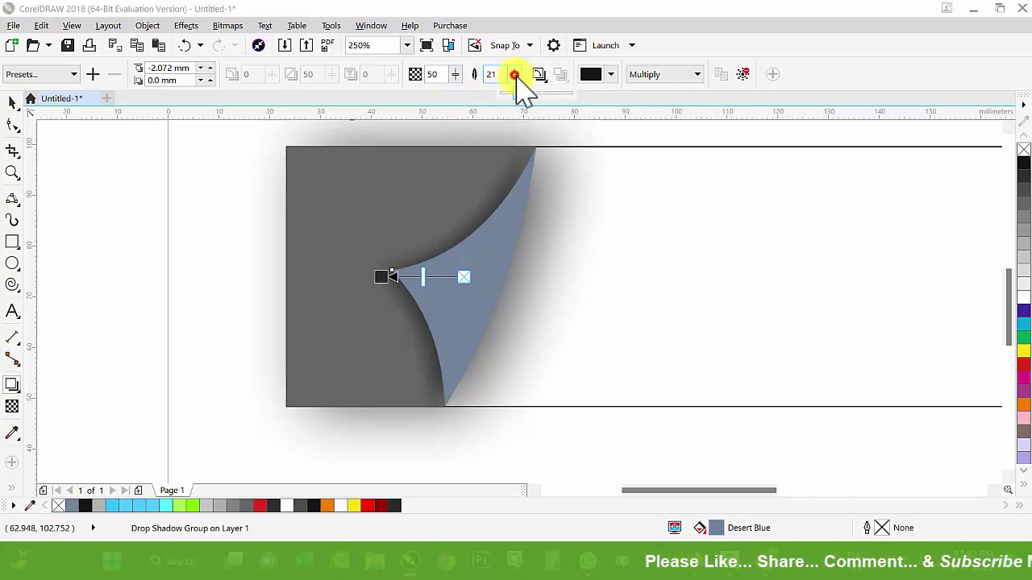
pyautogui.click(587, 74)
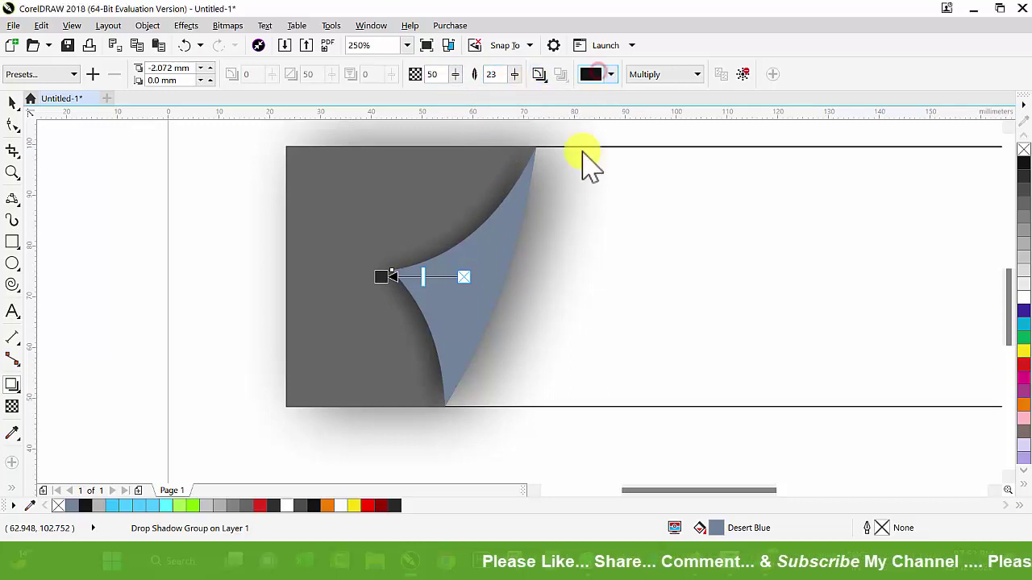
pyautogui.click(661, 134)
pyautogui.click(615, 174)
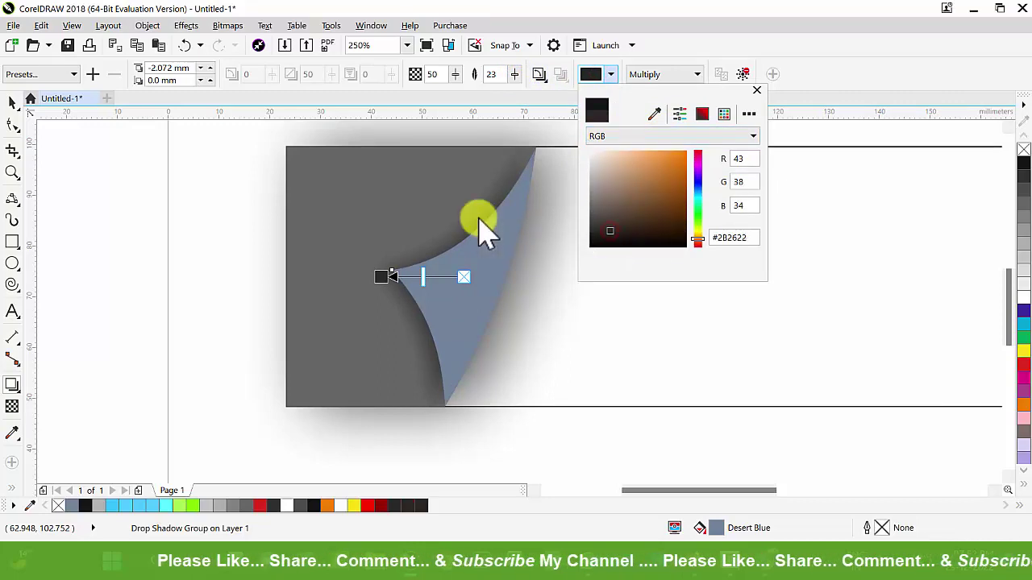
# Break the fold shape's drop shadow apart into a separate object and undo the test move of the grey panel.
pyautogui.click(11, 104)
pyautogui.moveTo(368, 249); pyautogui.dragTo(490, 296)
pyautogui.hotkey('ctrl', 'k')
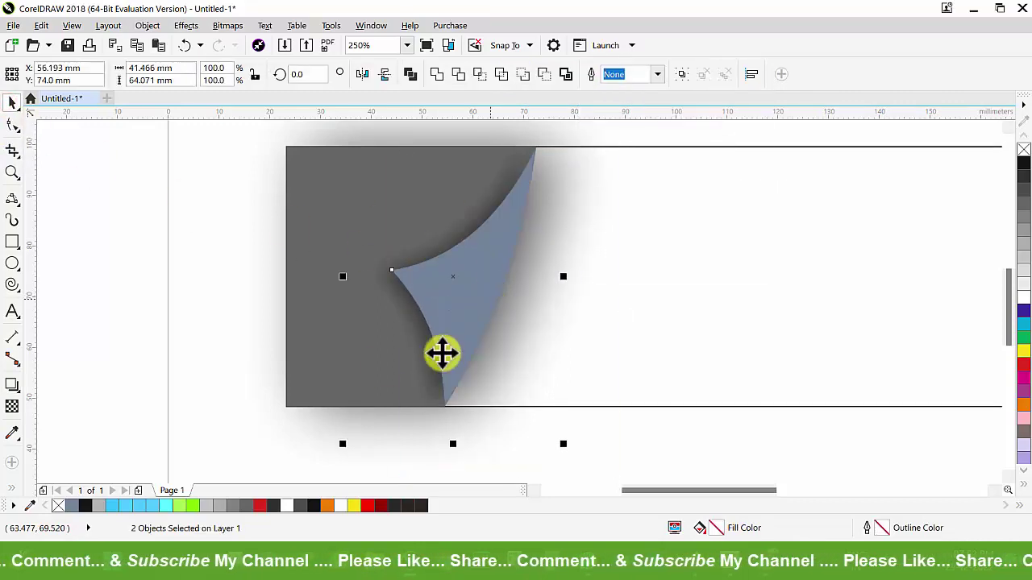
pyautogui.click(244, 302)
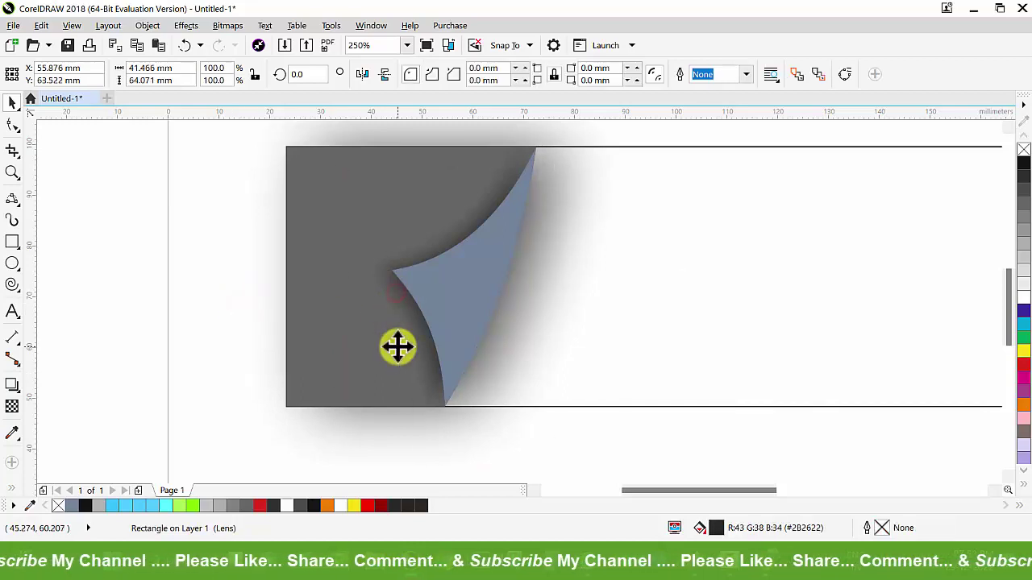
pyautogui.moveTo(308, 201); pyautogui.dragTo(204, 210)
pyautogui.hotkey('ctrl', 'z')
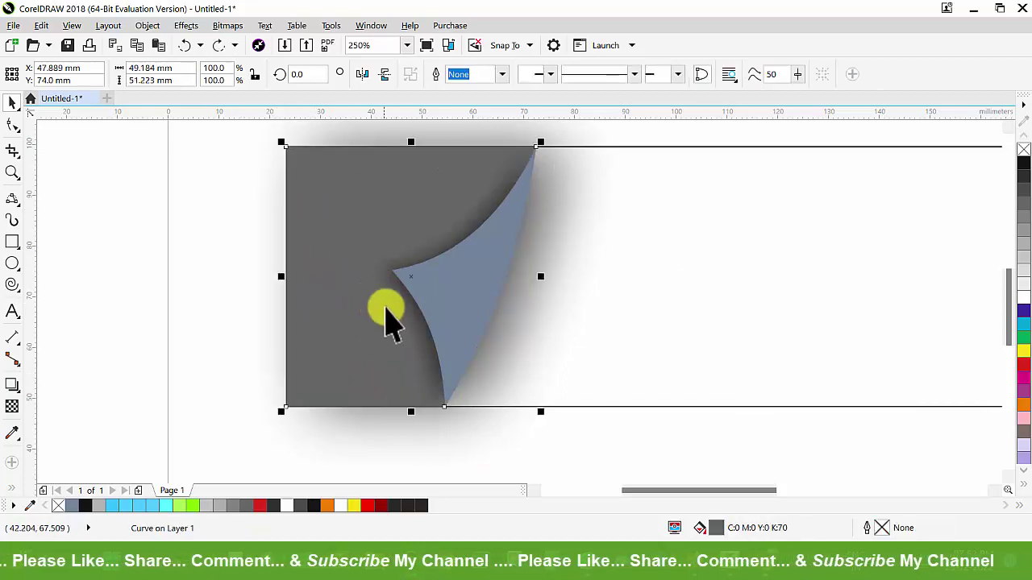
# PowerClip the separated fold shadow inside the dark grey left panel.
pyautogui.click(374, 314)
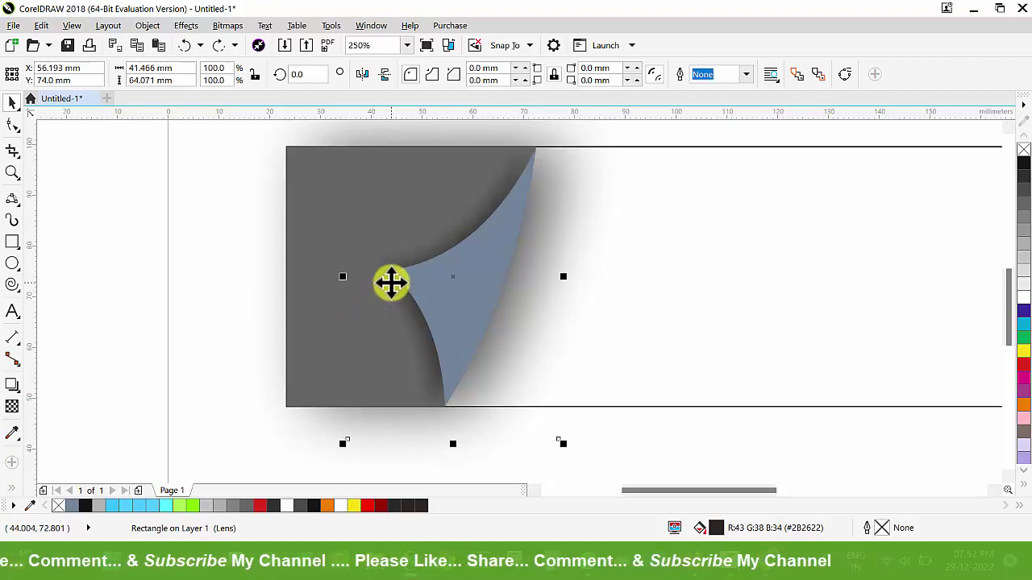
pyautogui.rightClick(391, 282)
pyautogui.click(442, 122)
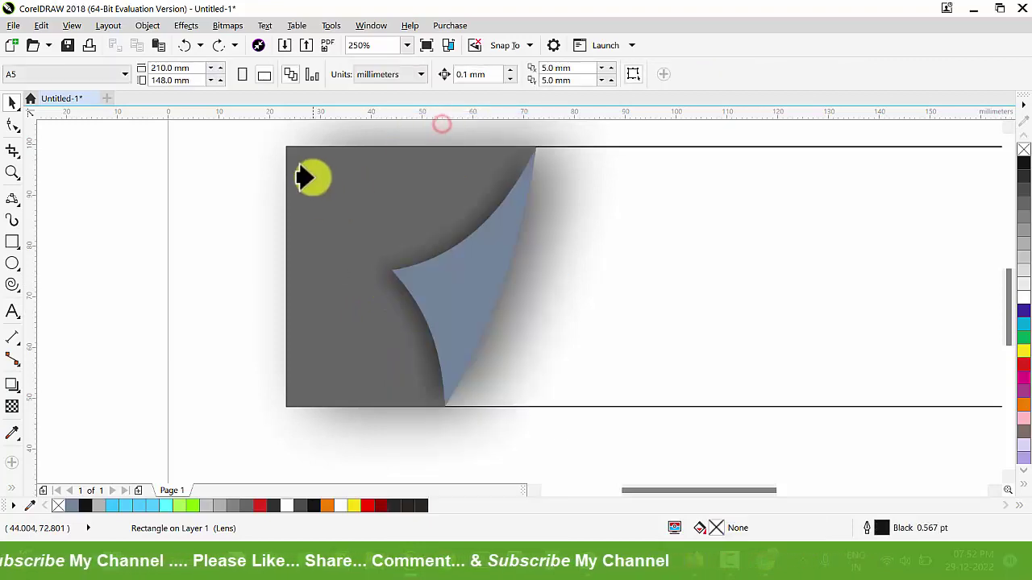
pyautogui.click(313, 177)
pyautogui.click(182, 247)
# Select the left panel and open the RGB Palette as a floating palette.
pyautogui.scroll(-2, 353, 311)
pyautogui.press('z')
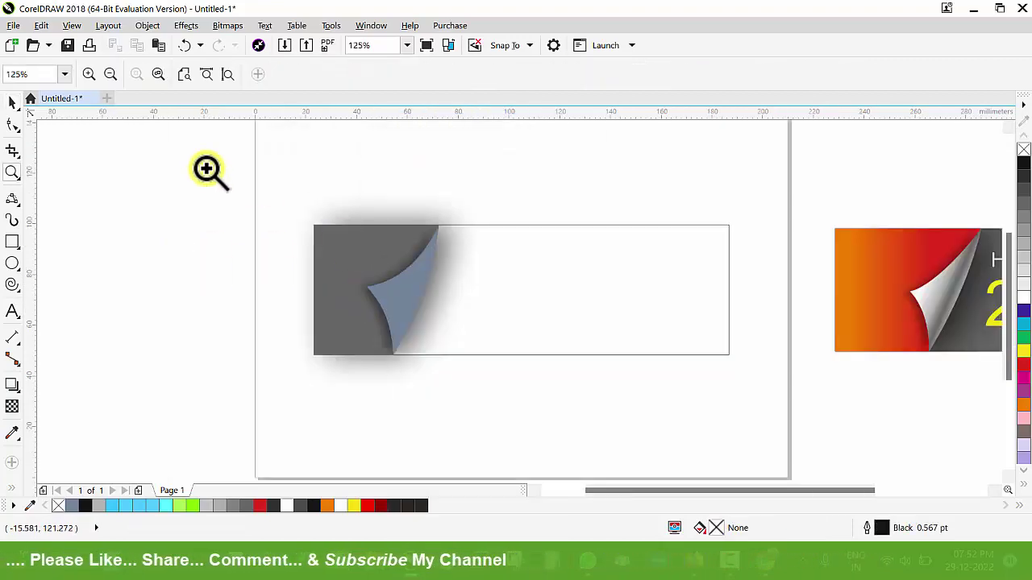
pyautogui.moveTo(209, 174); pyautogui.dragTo(719, 393)
pyautogui.press('space')
pyautogui.click(301, 228)
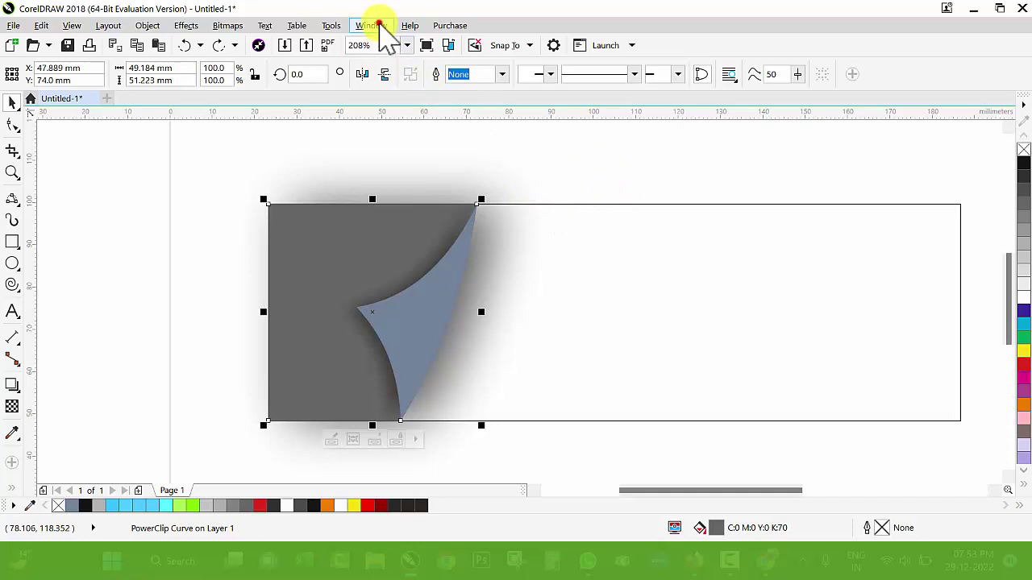
pyautogui.click(379, 25)
pyautogui.moveTo(419, 228)
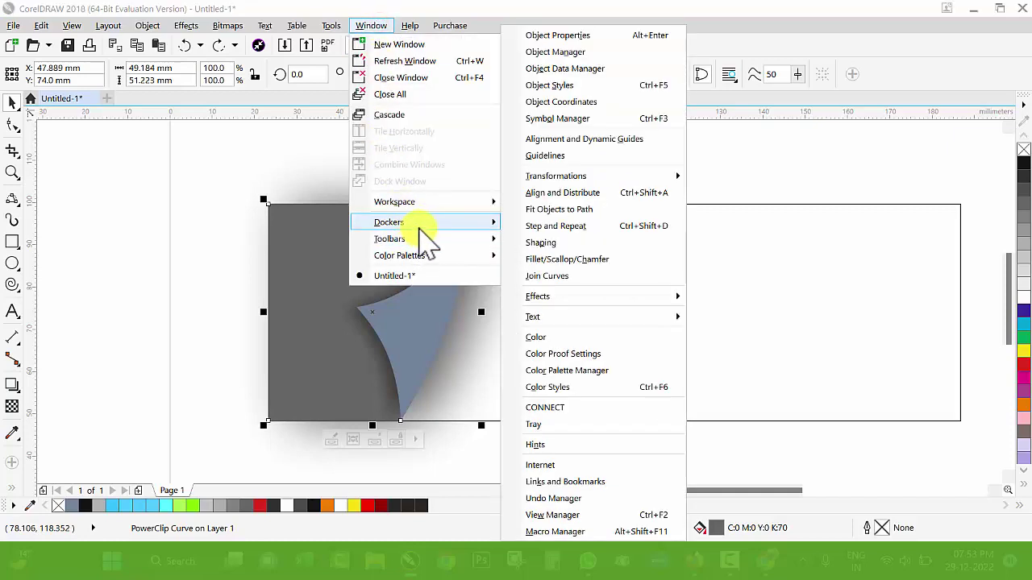
pyautogui.moveTo(432, 259)
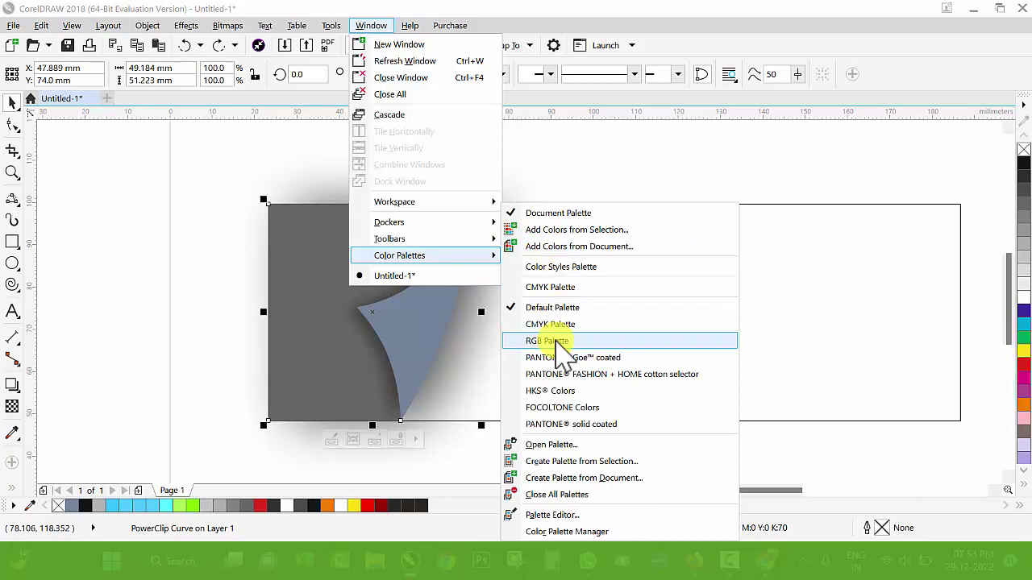
pyautogui.click(554, 341)
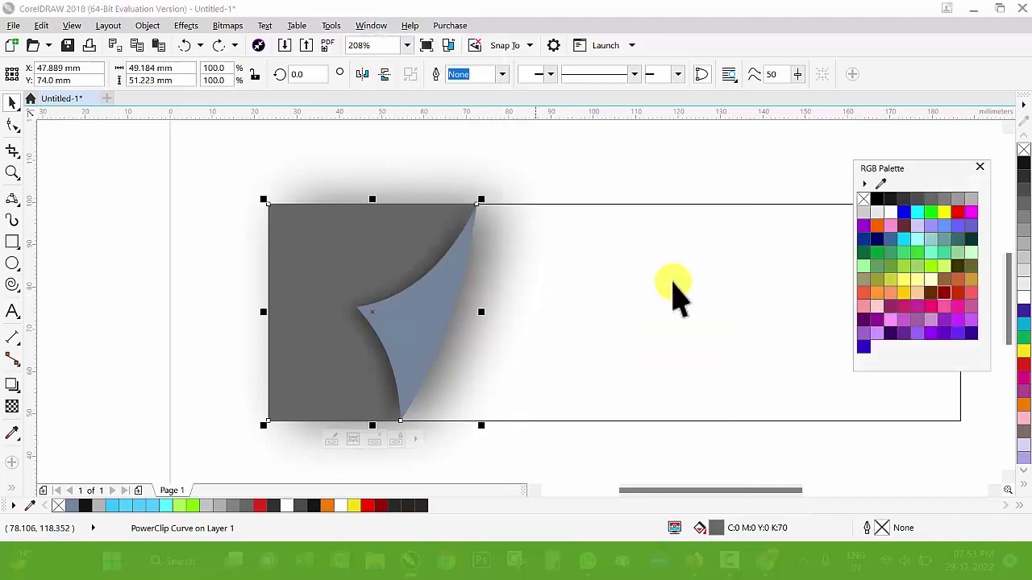
pyautogui.moveTo(935, 168); pyautogui.dragTo(906, 155)
# Undo the panel's test move and fill the left panel with red (R:255 G:0 B:0).
pyautogui.moveTo(293, 232); pyautogui.dragTo(225, 222)
pyautogui.hotkey('ctrl', 'z')
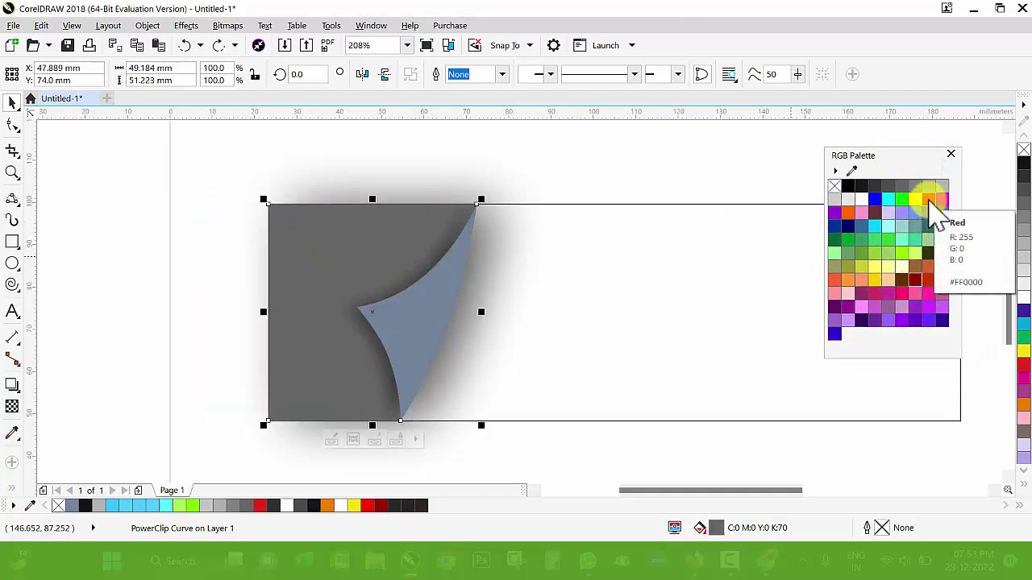
pyautogui.click(929, 200)
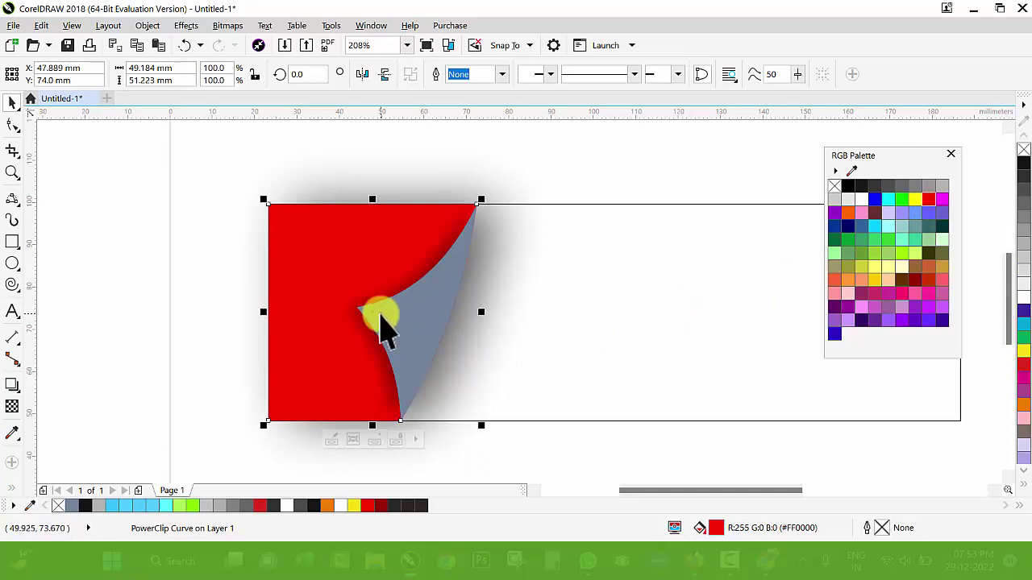
# Apply a horizontal gradient fill to the left panel, running from red at its outer edge to Ruby Red (#990000) near the fold.
pyautogui.press('g')
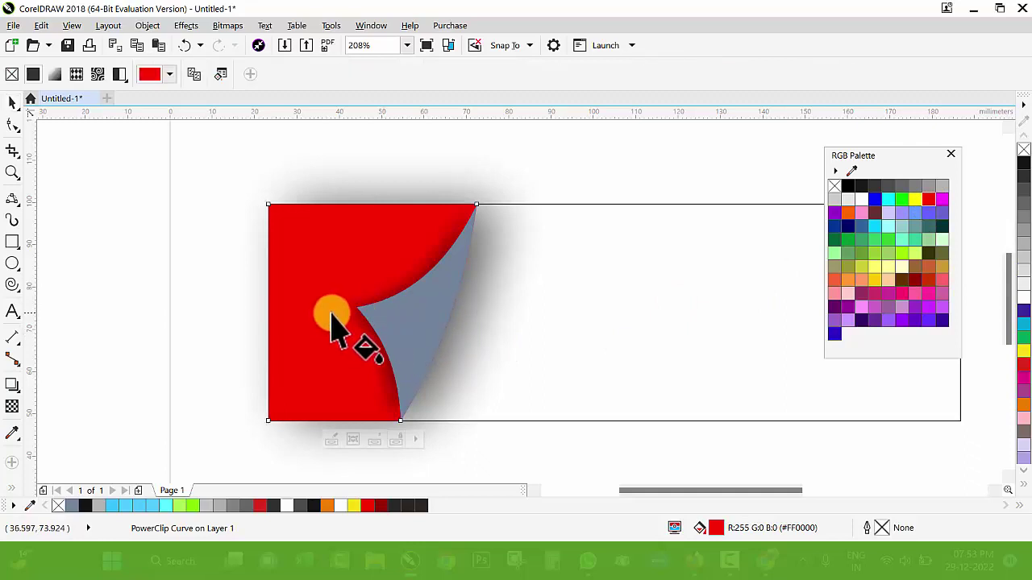
pyautogui.moveTo(275, 321); pyautogui.dragTo(400, 322)
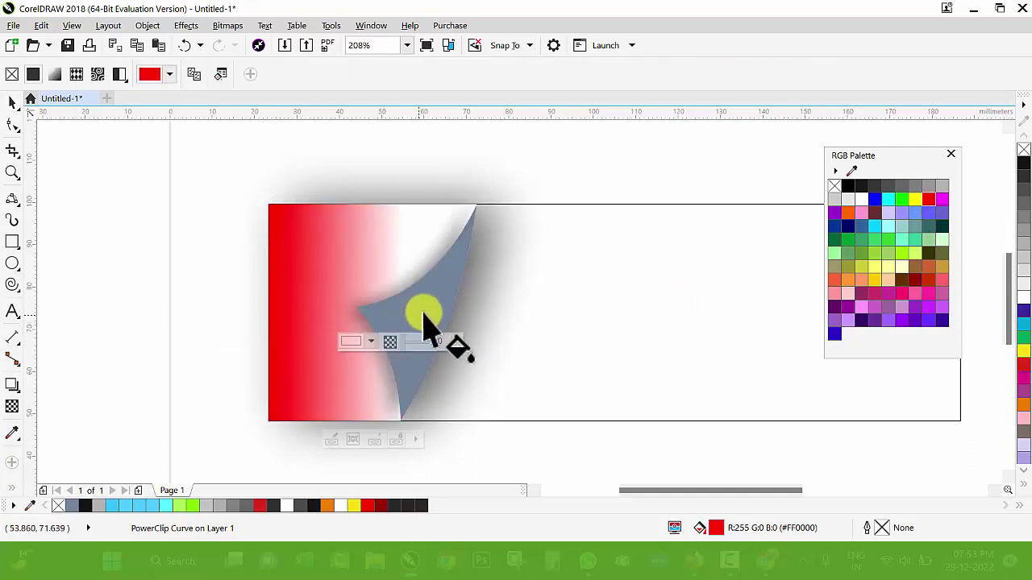
pyautogui.click(919, 284)
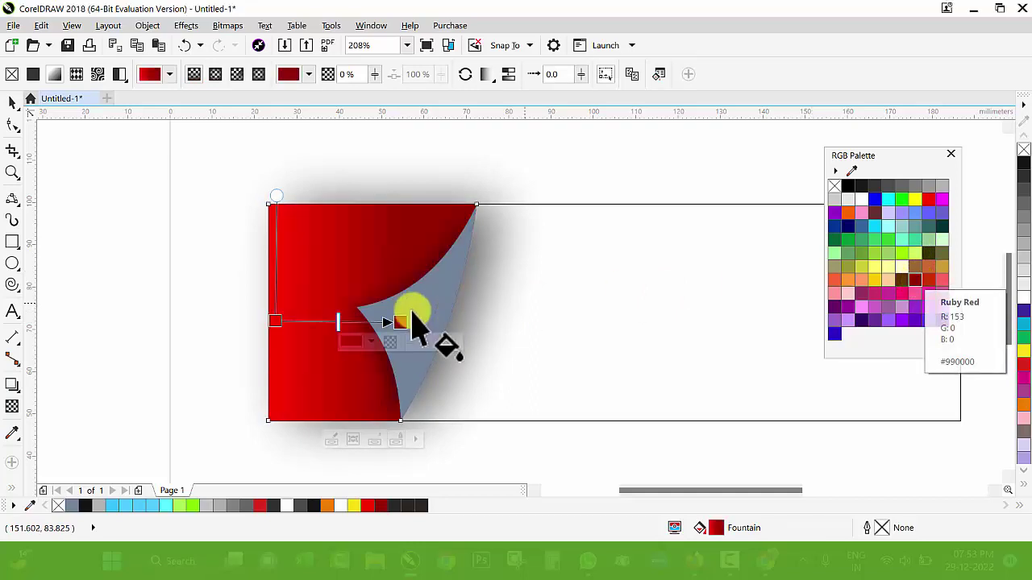
pyautogui.moveTo(274, 321)
pyautogui.mouseDown()
pyautogui.moveTo(296, 322)
pyautogui.moveTo(275, 322)
pyautogui.mouseUp()
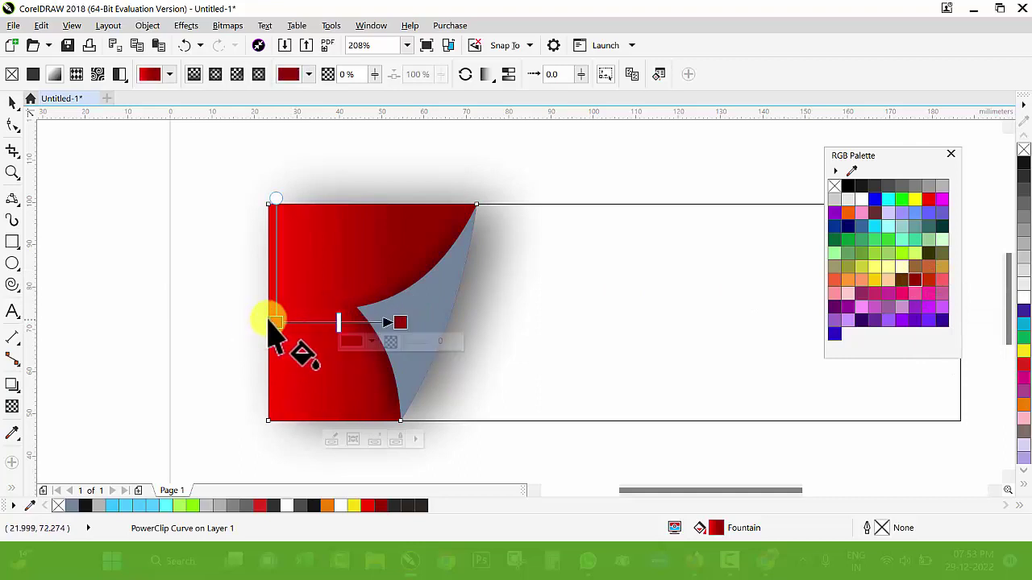
pyautogui.press('space')
pyautogui.press('space')
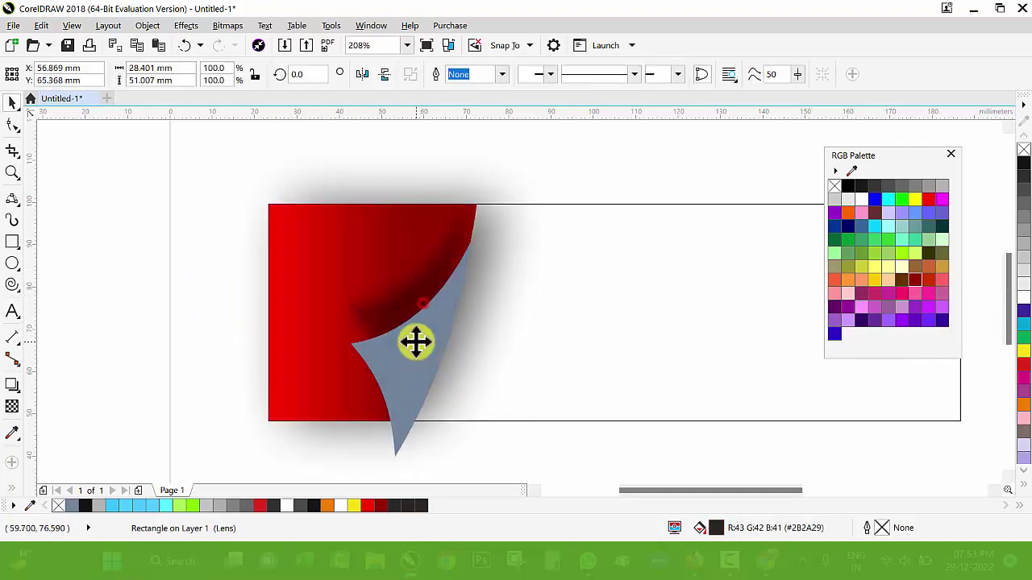
# Fill the fold shape with dark grey (#4D4D4D) and give it a gradient from dark grey at its outer edge to white at the tip.
pyautogui.click(431, 335)
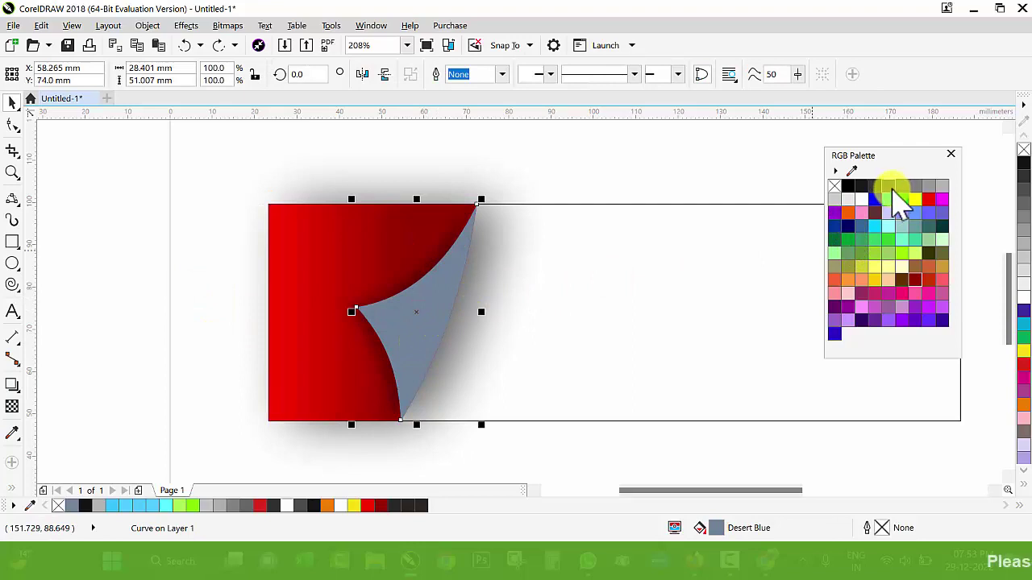
pyautogui.click(889, 189)
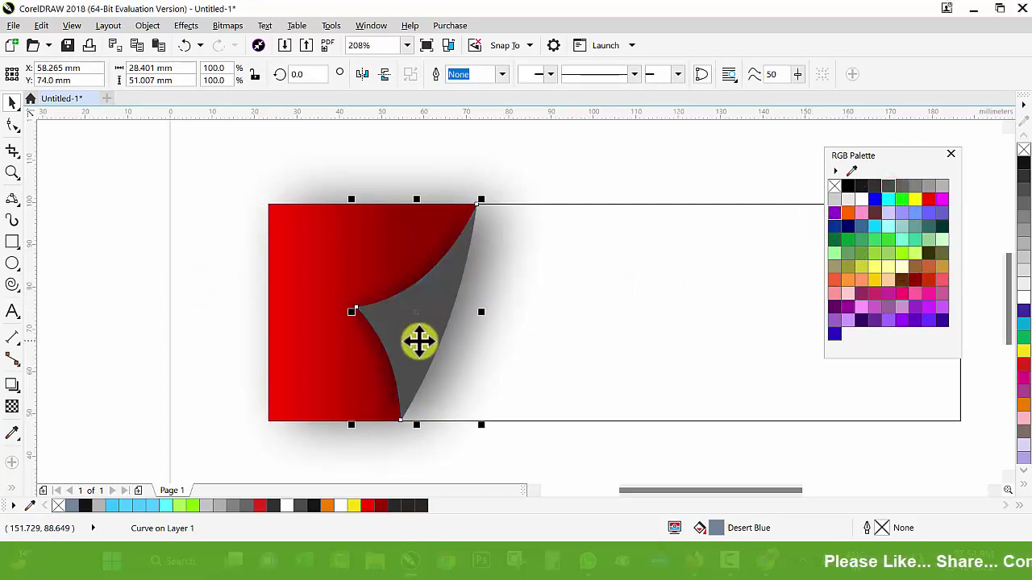
pyautogui.press('space')
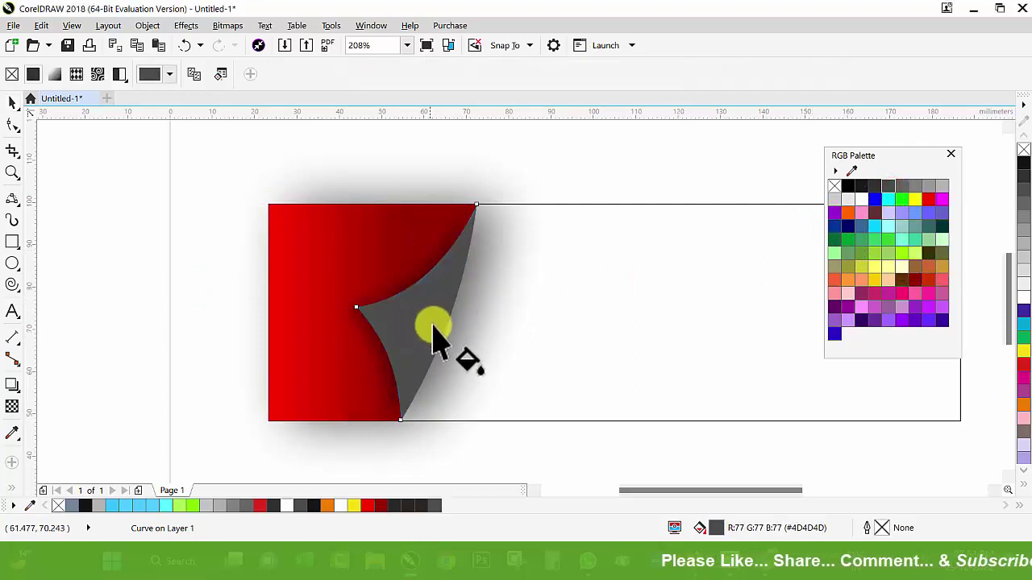
pyautogui.moveTo(446, 322); pyautogui.dragTo(362, 307)
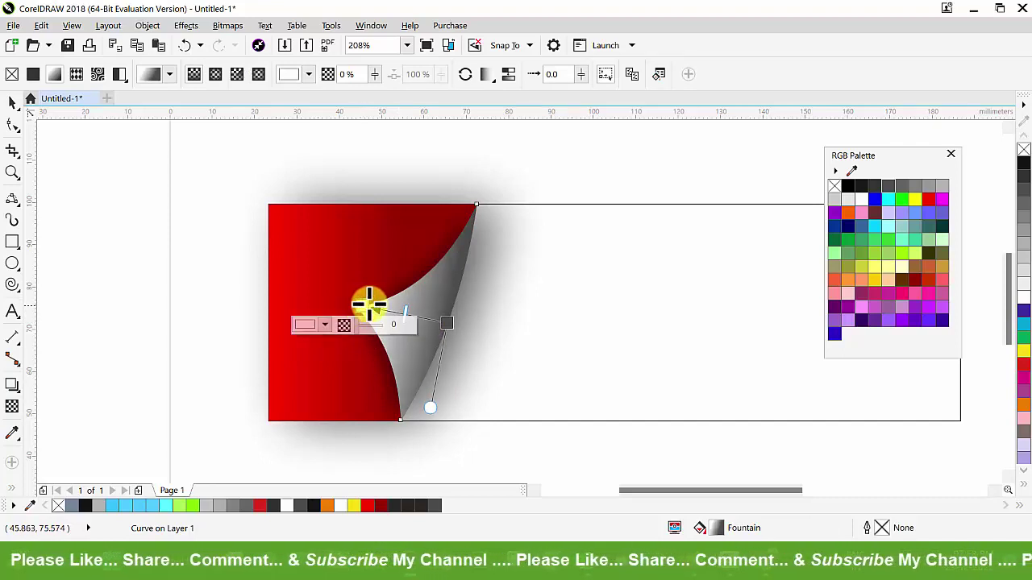
# Set the fold's gradient to Repeat and Mirror, moving its dark node slightly inward and its white node just beyond the tip.
pyautogui.click(487, 74)
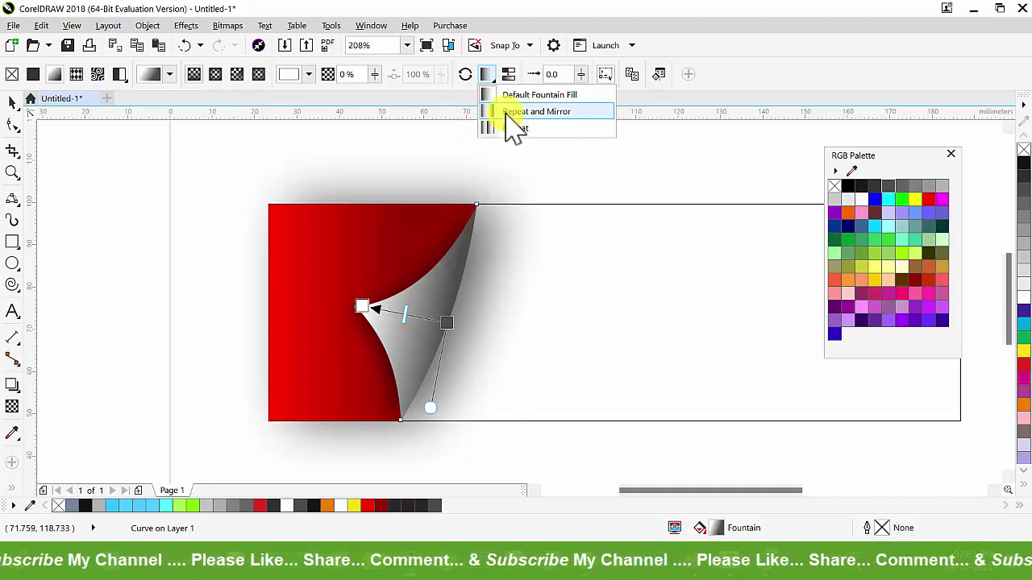
pyautogui.click(506, 113)
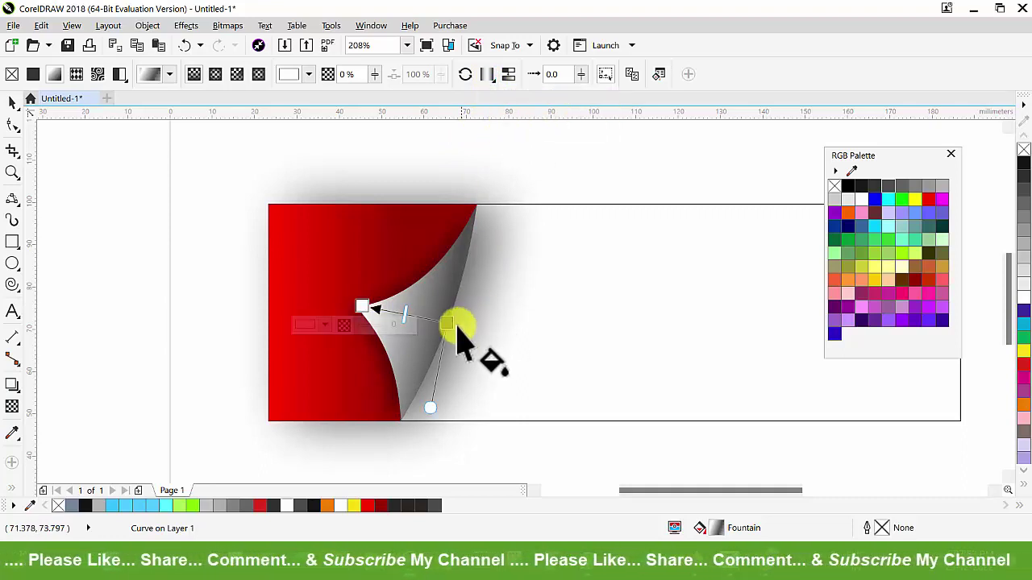
pyautogui.moveTo(442, 328); pyautogui.dragTo(431, 328)
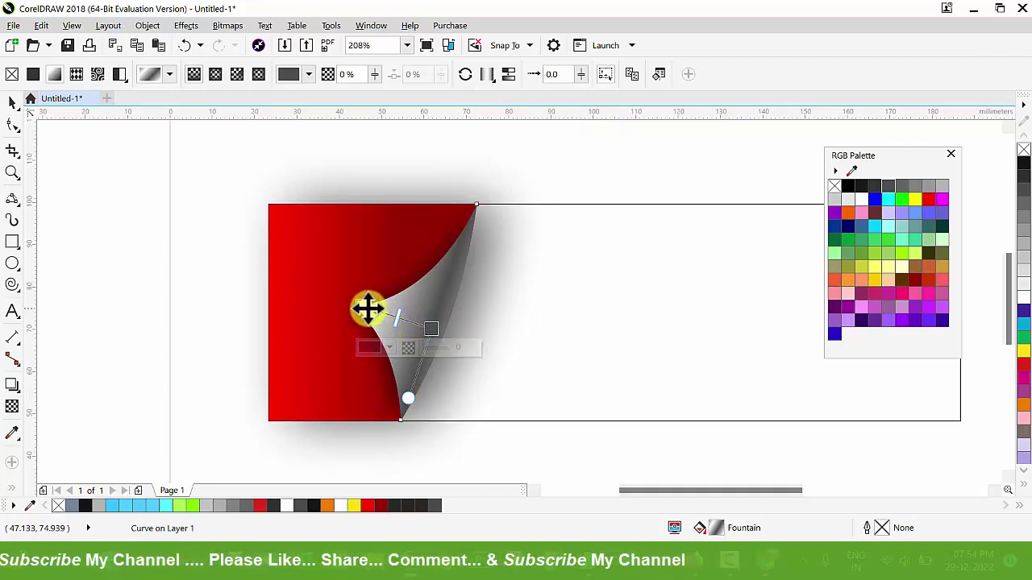
pyautogui.moveTo(367, 308); pyautogui.dragTo(361, 301)
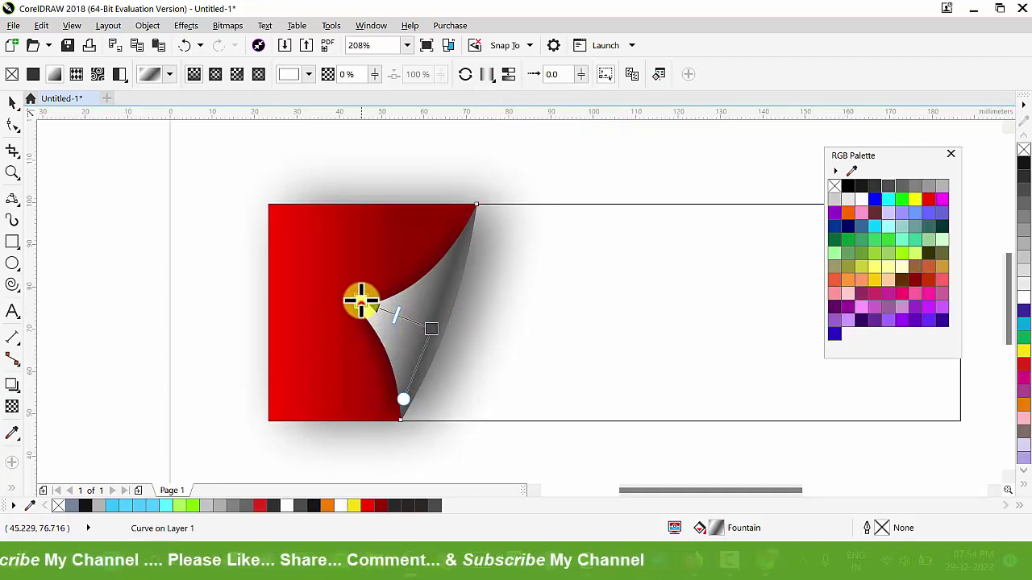
pyautogui.click(431, 329)
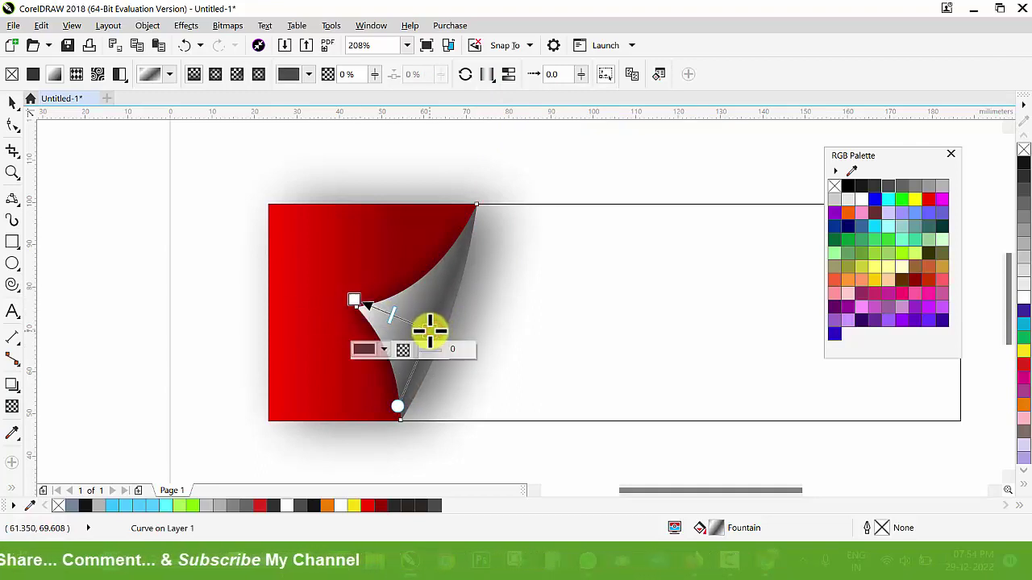
# Shift the midpoint of the fold's gradient closer to the dark node to widen the light area.
pyautogui.scroll(2, 428, 328)
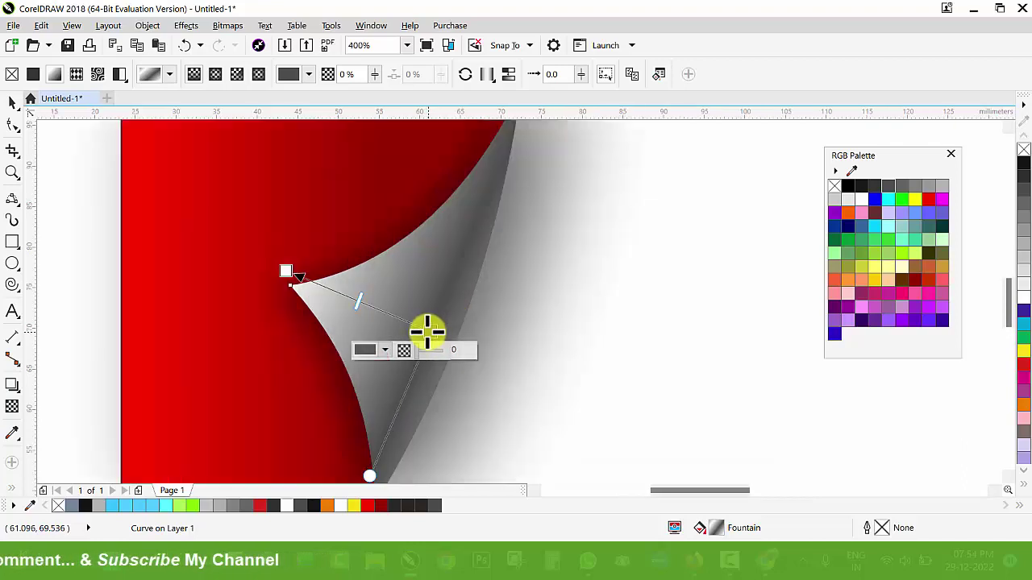
pyautogui.doubleClick(361, 301)
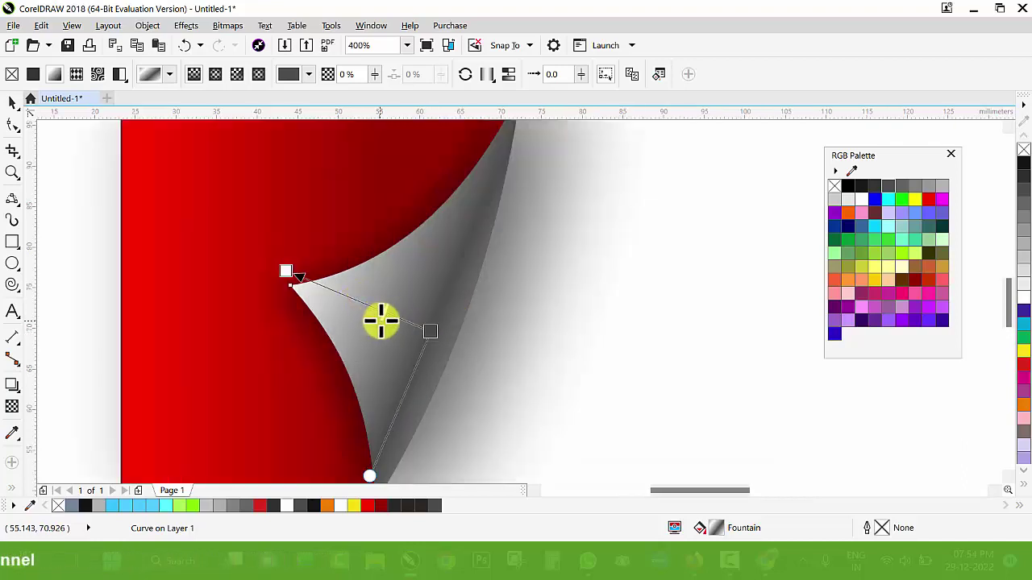
pyautogui.moveTo(381, 320); pyautogui.dragTo(383, 315)
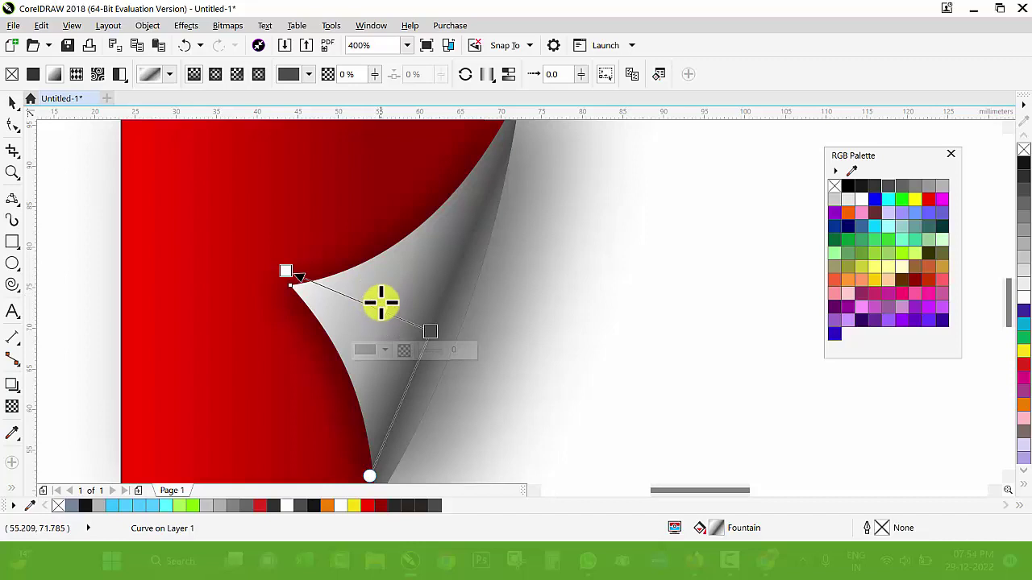
pyautogui.scroll(-2, 381, 303)
pyautogui.press('space')
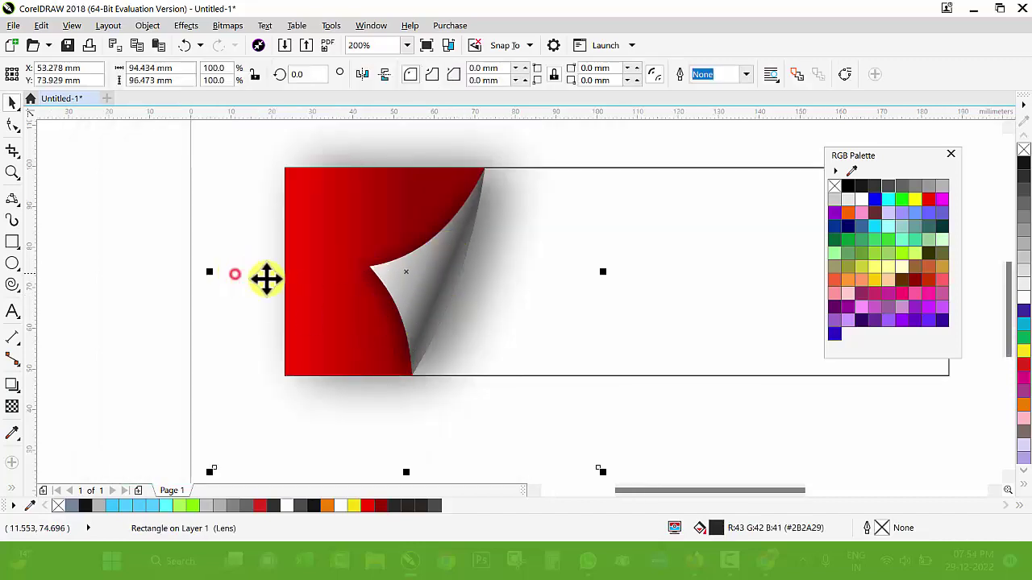
# Group the red panel, the fold shape and their shadow into one object.
pyautogui.press('Escape')
pyautogui.scroll(-1, 420, 281)
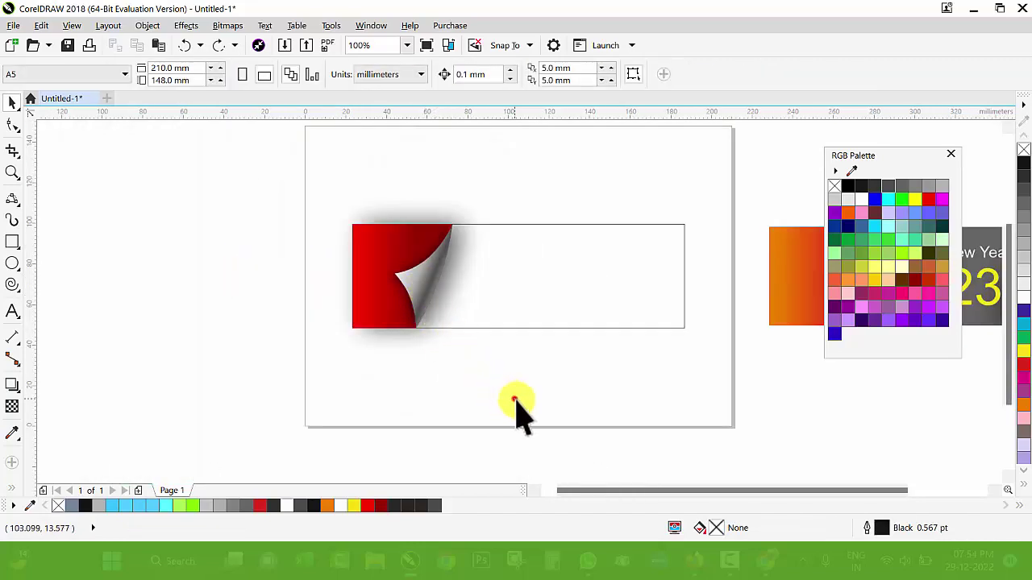
pyautogui.moveTo(516, 400); pyautogui.dragTo(257, 145)
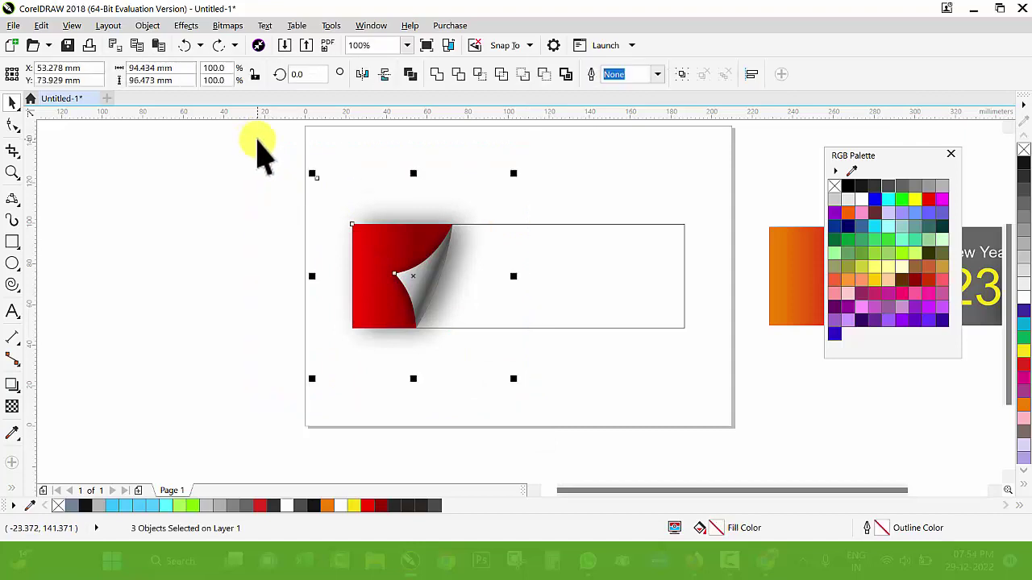
pyautogui.hotkey('ctrl', 'g')
pyautogui.click(484, 371)
pyautogui.click(539, 394)
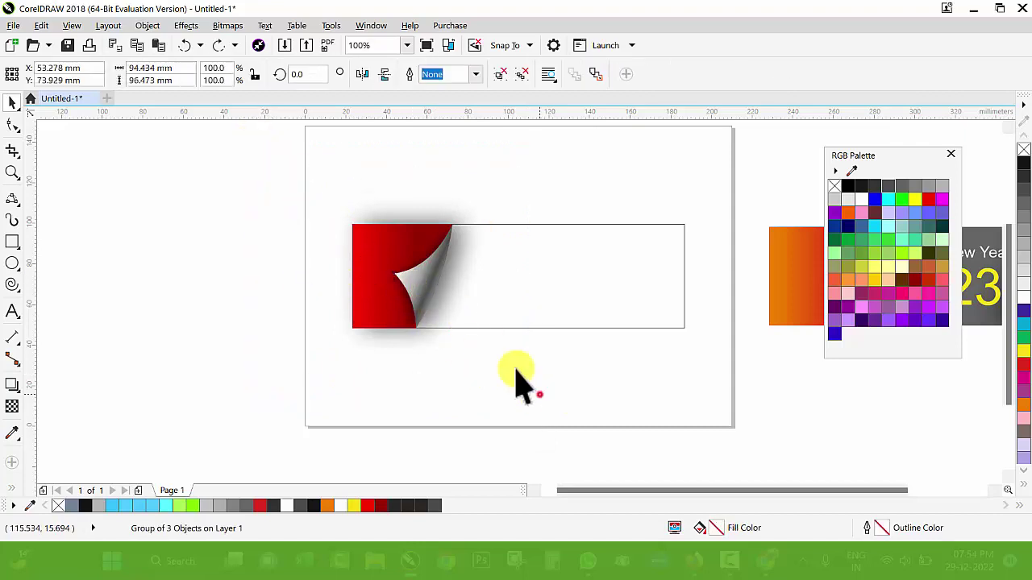
# Duplicate the curled panel group toward the banner's right end and mirror the copy horizontally and vertically.
pyautogui.moveTo(403, 283); pyautogui.dragTo(596, 279)
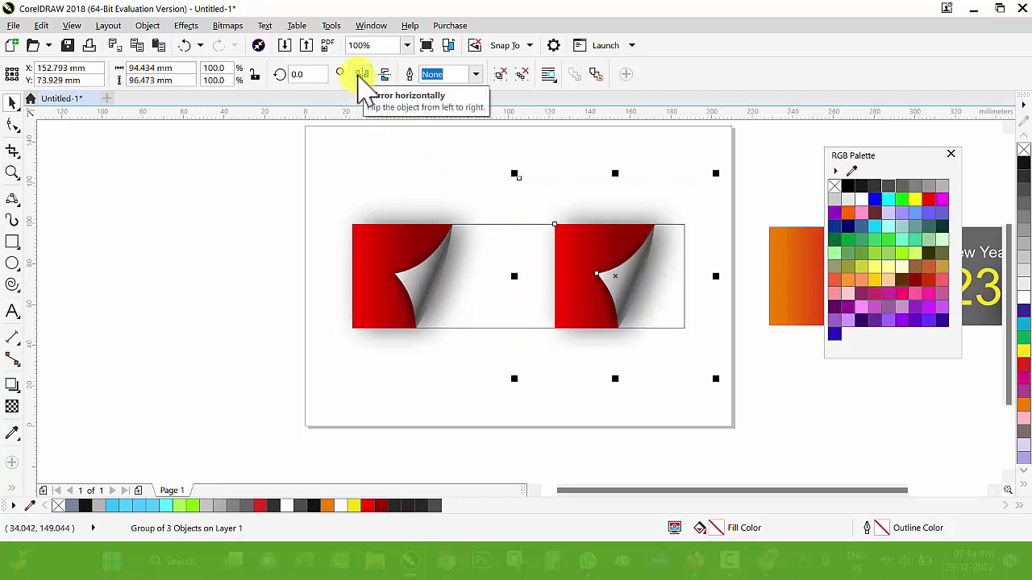
pyautogui.click(362, 74)
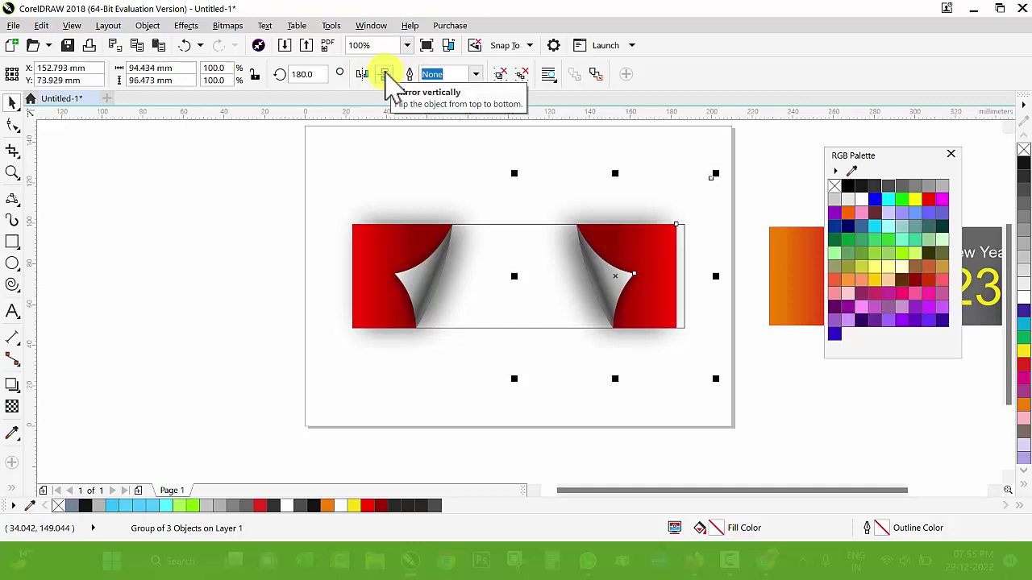
pyautogui.click(386, 74)
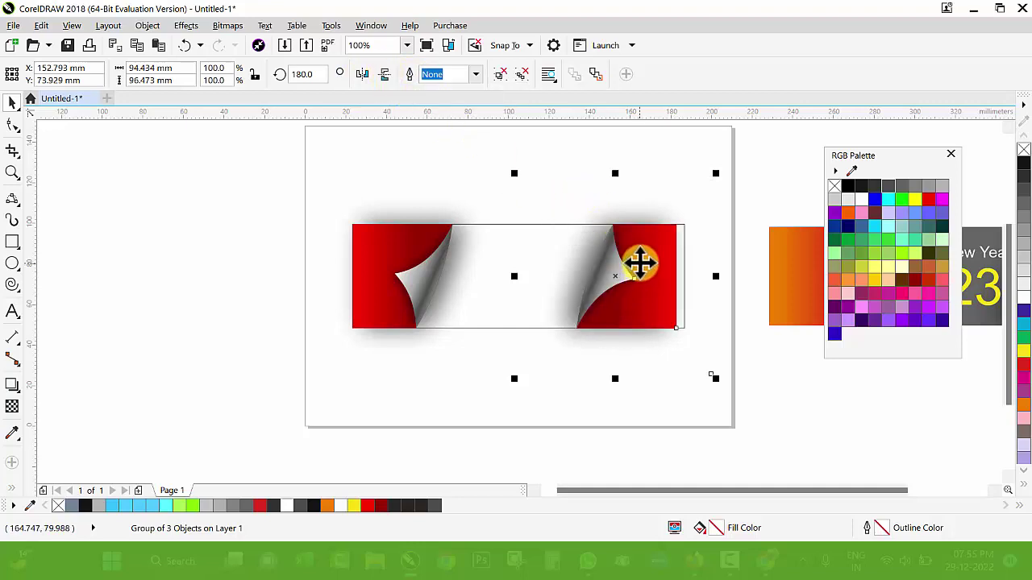
pyautogui.moveTo(640, 263)
pyautogui.mouseDown()
pyautogui.moveTo(630, 263)
pyautogui.moveTo(639, 278)
pyautogui.mouseUp()
pyautogui.hotkey('ctrl', 'z')
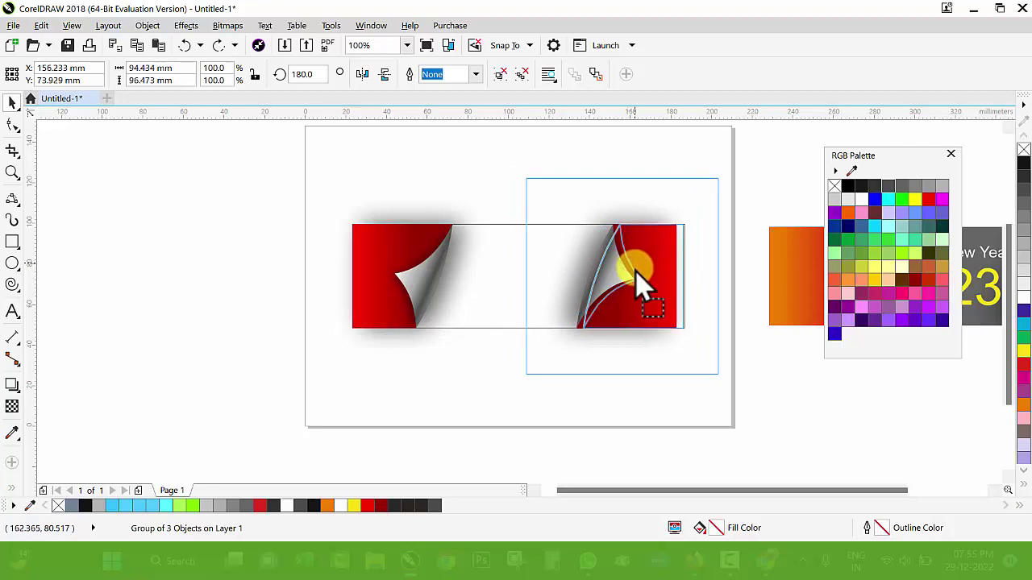
pyautogui.moveTo(639, 286); pyautogui.dragTo(615, 263)
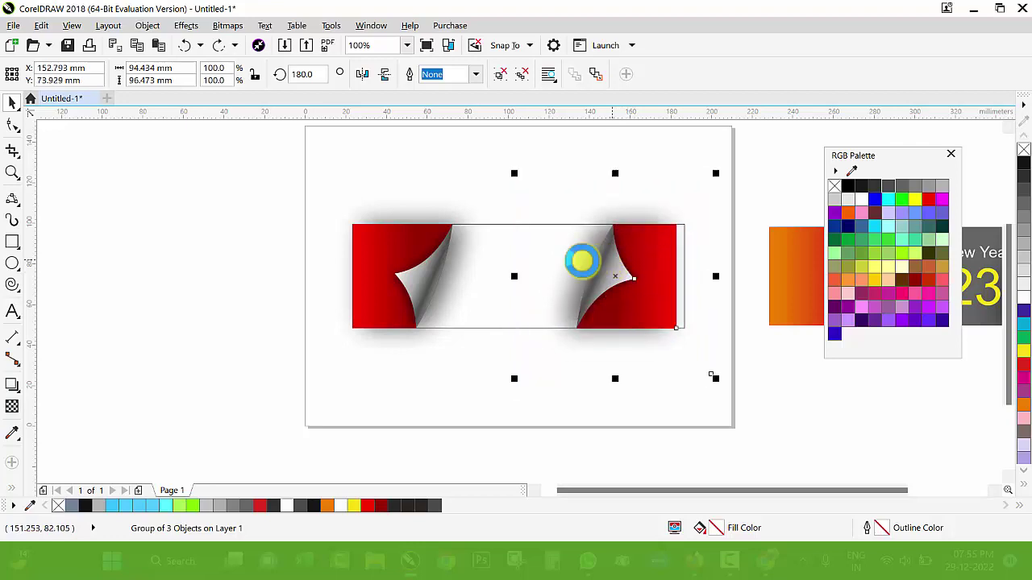
# Nudge the mirrored group to the right until its outer edge meets the banner rectangle's right edge.
pyautogui.press('Right')
pyautogui.press('Right')
pyautogui.press('Right')
pyautogui.press('Right')
pyautogui.press('Right')
pyautogui.press('Right')
pyautogui.press('Right')
pyautogui.press('Right')
pyautogui.press('Right')
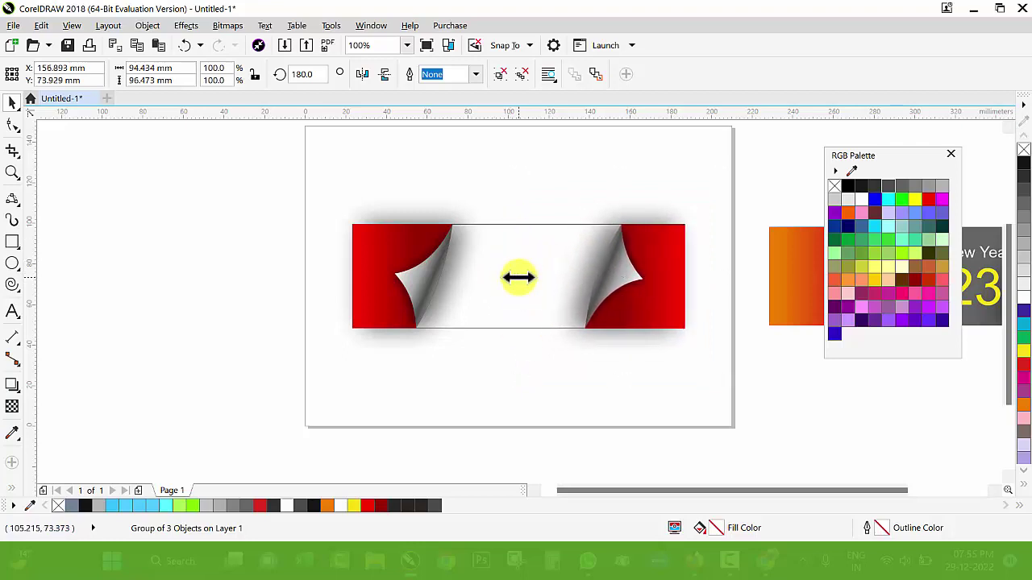
pyautogui.click(505, 170)
pyautogui.click(511, 226)
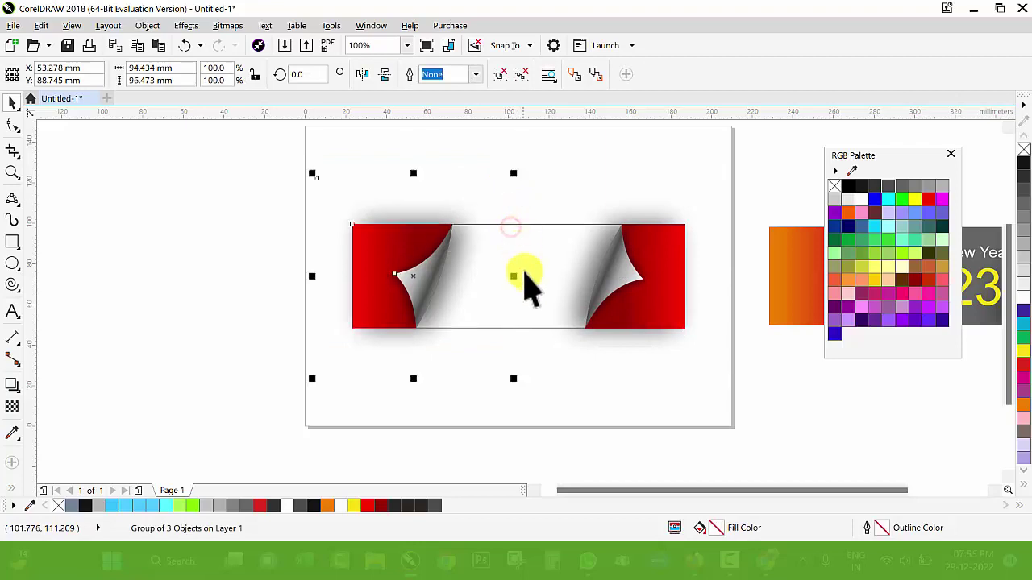
pyautogui.click(520, 235)
pyautogui.moveTo(524, 233); pyautogui.dragTo(525, 202)
pyautogui.hotkey('ctrl', 'z')
# Undo the test moves, select both curled panel groups and PowerClip them inside the banner rectangle.
pyautogui.moveTo(622, 263); pyautogui.dragTo(624, 314)
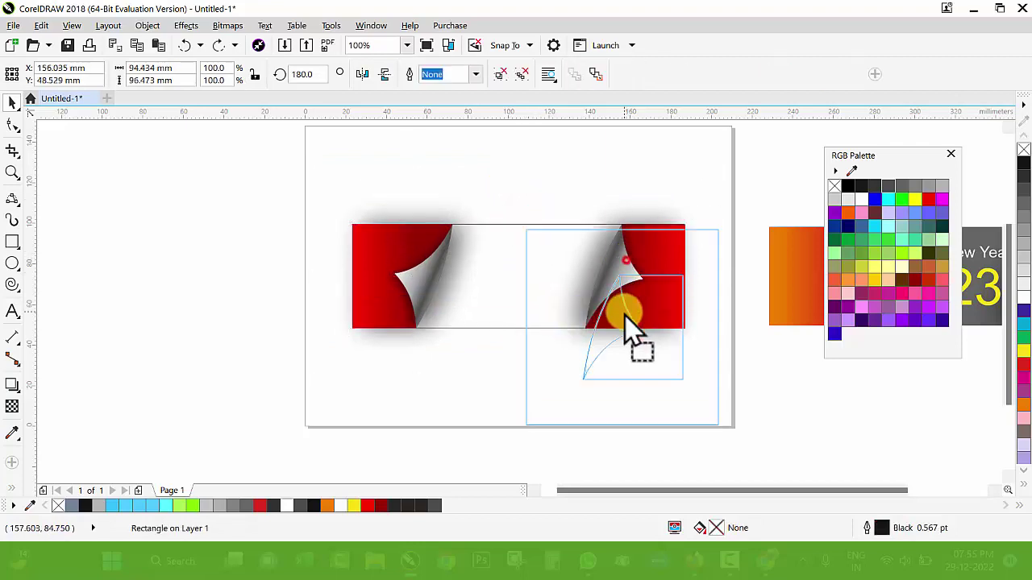
pyautogui.hotkey('ctrl', 'z')
pyautogui.keyDown('shift'); pyautogui.click(416, 253); pyautogui.keyUp('shift')
pyautogui.moveTo(430, 237); pyautogui.dragTo(429, 295)
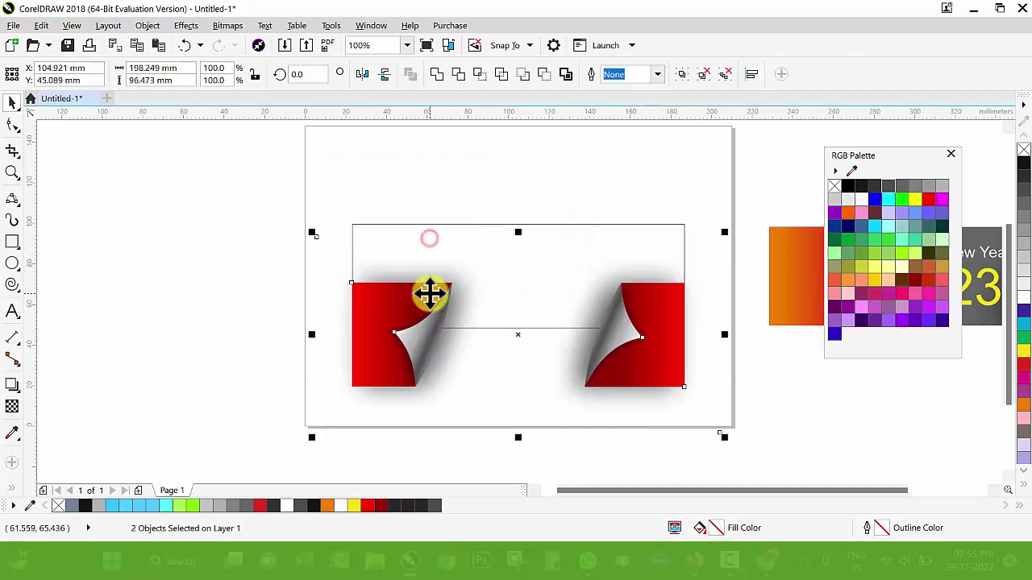
pyautogui.hotkey('ctrl', 'z')
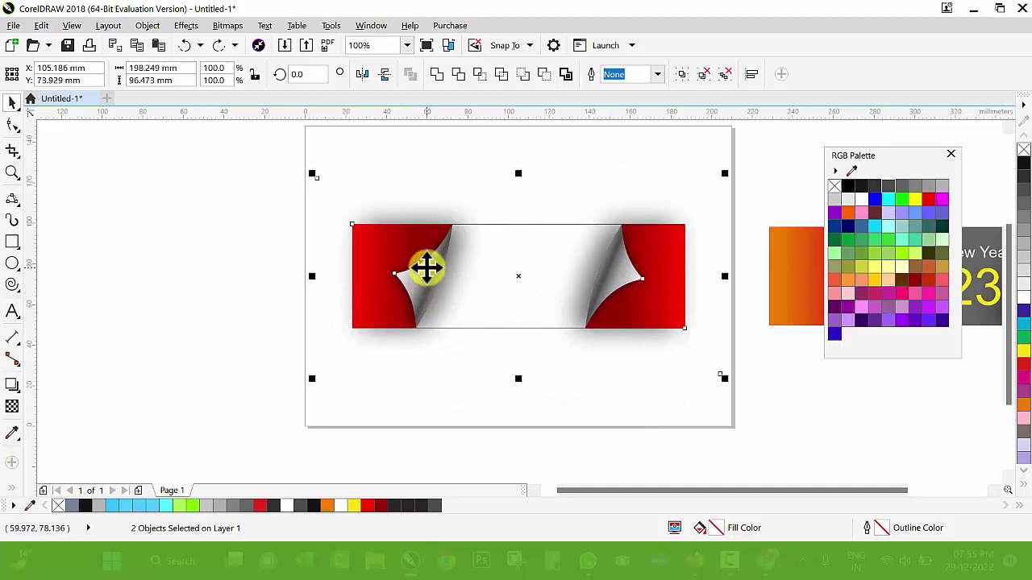
pyautogui.moveTo(421, 249); pyautogui.dragTo(419, 274)
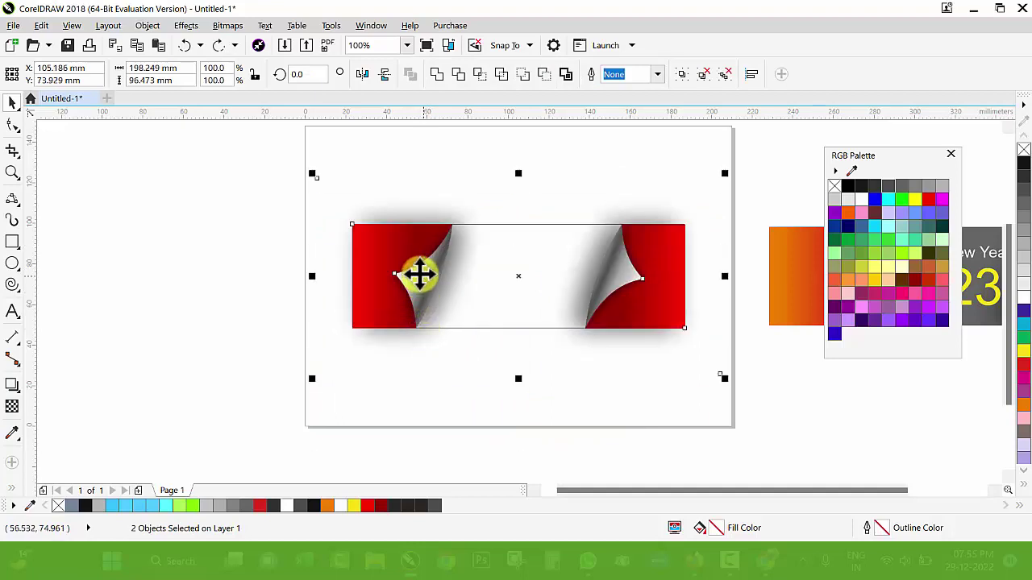
pyautogui.rightClick(421, 274)
pyautogui.click(463, 175)
pyautogui.click(510, 239)
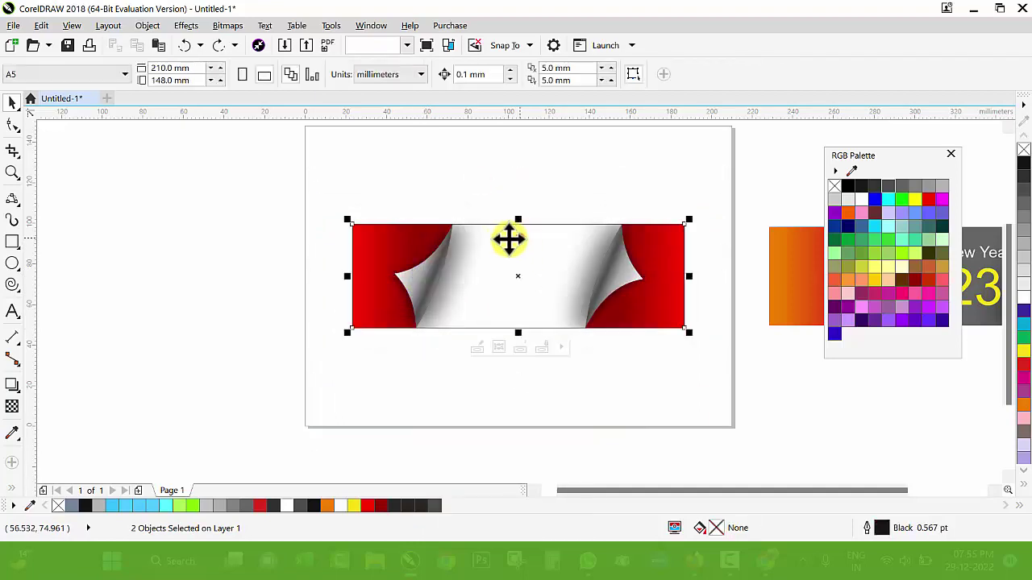
# Fill the banner rectangle with dark grey (R:77 G:77 B:77).
pyautogui.click(534, 304)
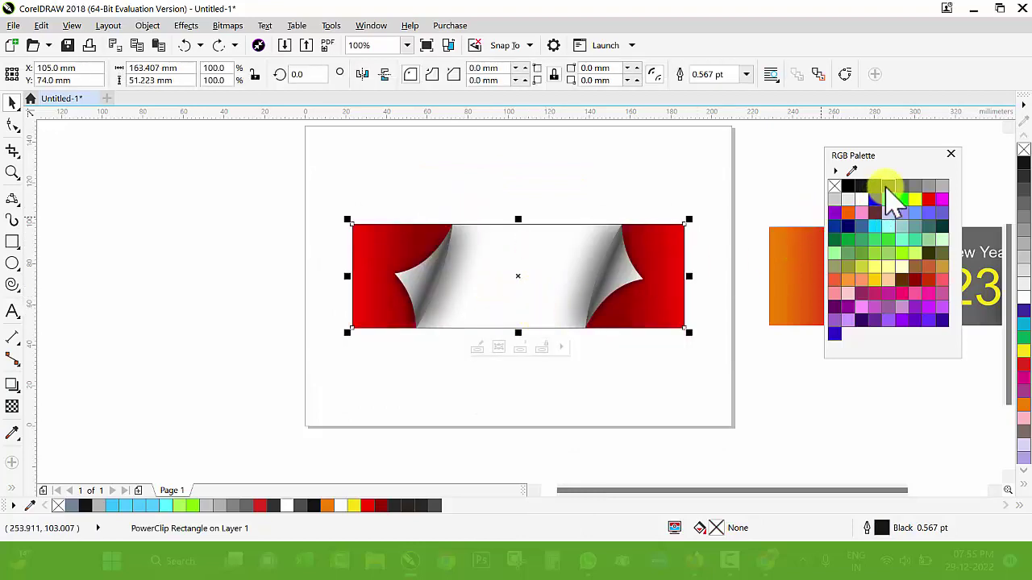
pyautogui.click(887, 187)
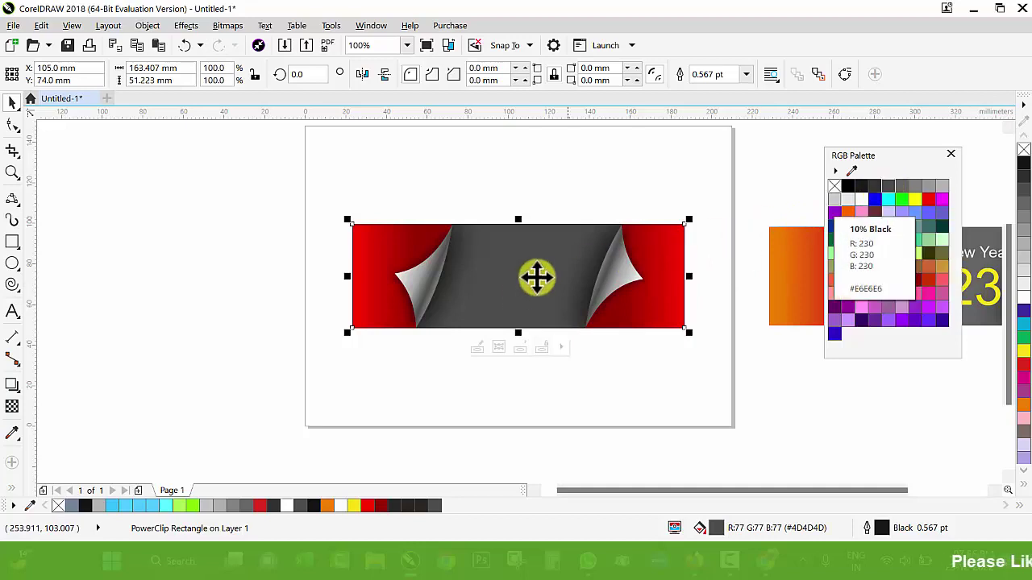
# Give the banner rectangle a vertical linear gradient from medium grey at the upper edge to darker grey at the lower edge.
pyautogui.scroll(1, 527, 283)
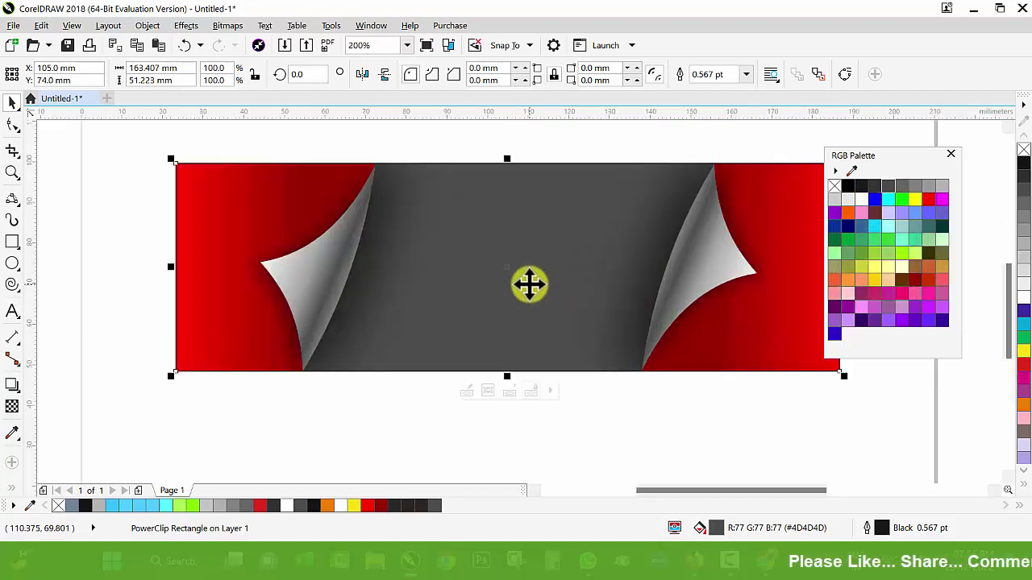
pyautogui.press('g')
pyautogui.moveTo(553, 167); pyautogui.dragTo(548, 364)
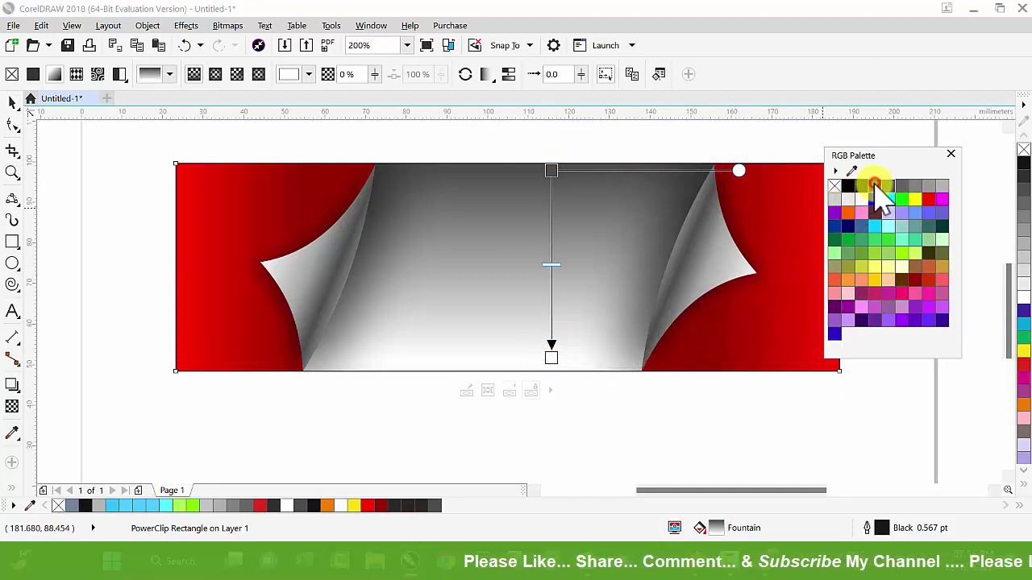
pyautogui.click(874, 187)
pyautogui.click(549, 172)
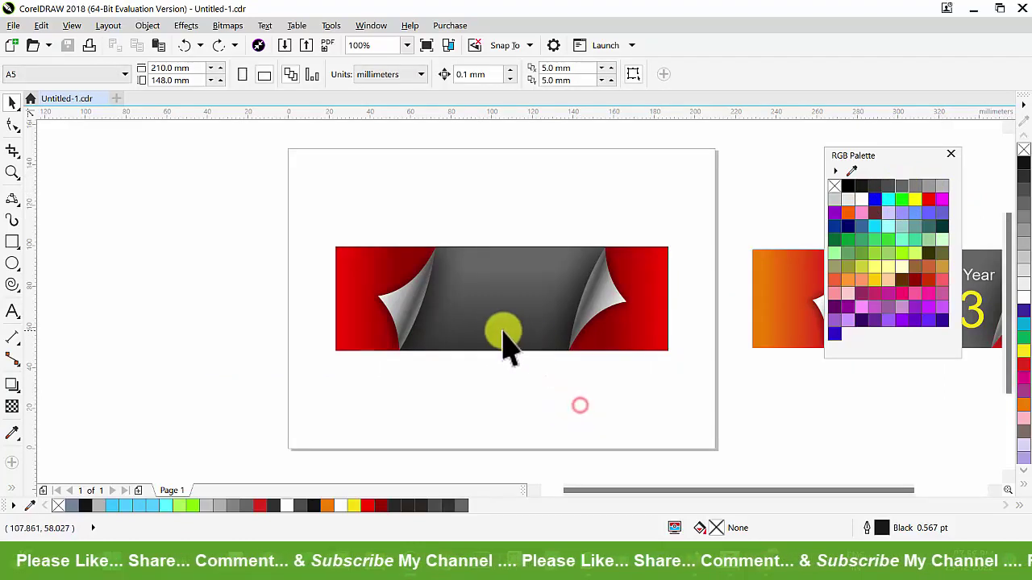
pyautogui.scroll(2, 497, 345)
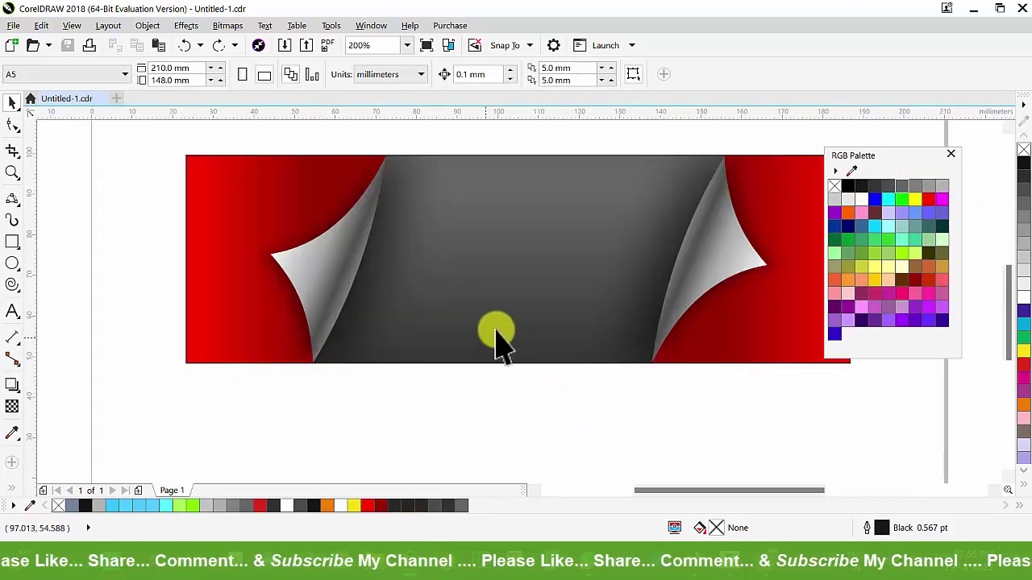
# Undo the test move of the banner and remove the banner rectangle's outline.
pyautogui.moveTo(491, 254); pyautogui.dragTo(493, 308)
pyautogui.hotkey('ctrl', 'z')
pyautogui.scroll(-1, 415, 298)
pyautogui.press('F2')
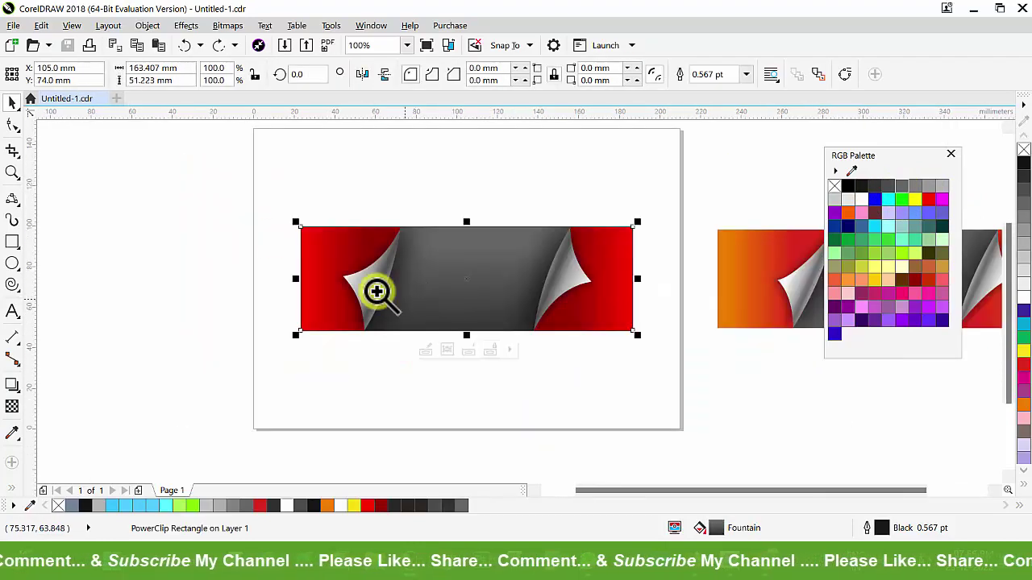
pyautogui.moveTo(234, 214); pyautogui.dragTo(727, 378)
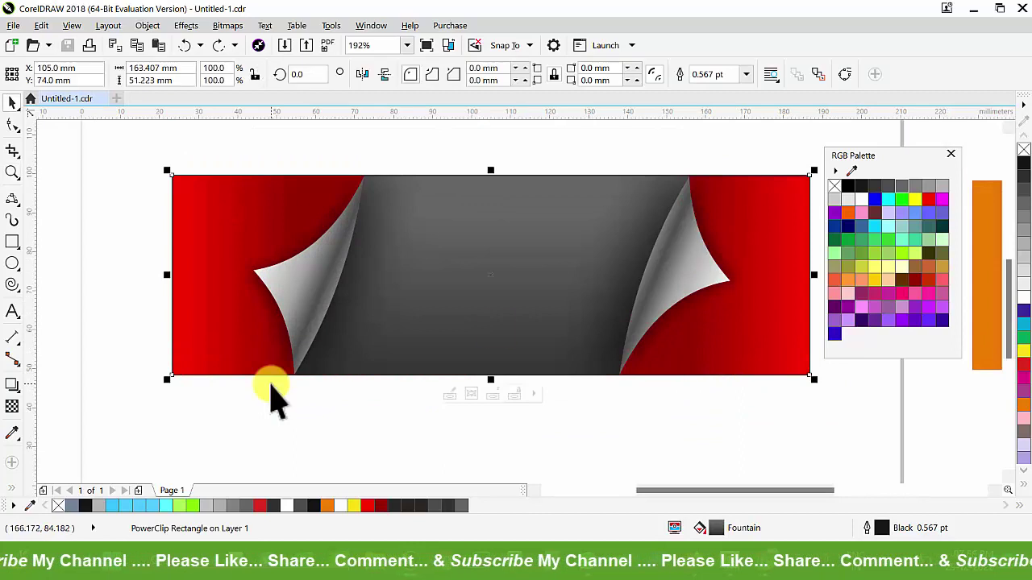
pyautogui.rightClick(56, 506)
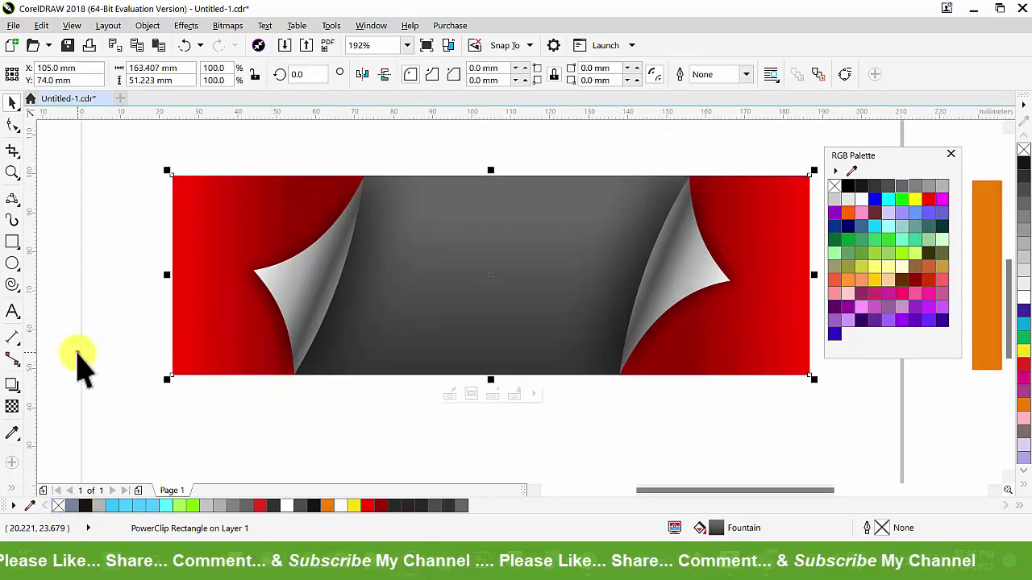
pyautogui.click(77, 353)
pyautogui.scroll(-2, 221, 292)
pyautogui.press('F2')
pyautogui.moveTo(131, 245); pyautogui.dragTo(624, 380)
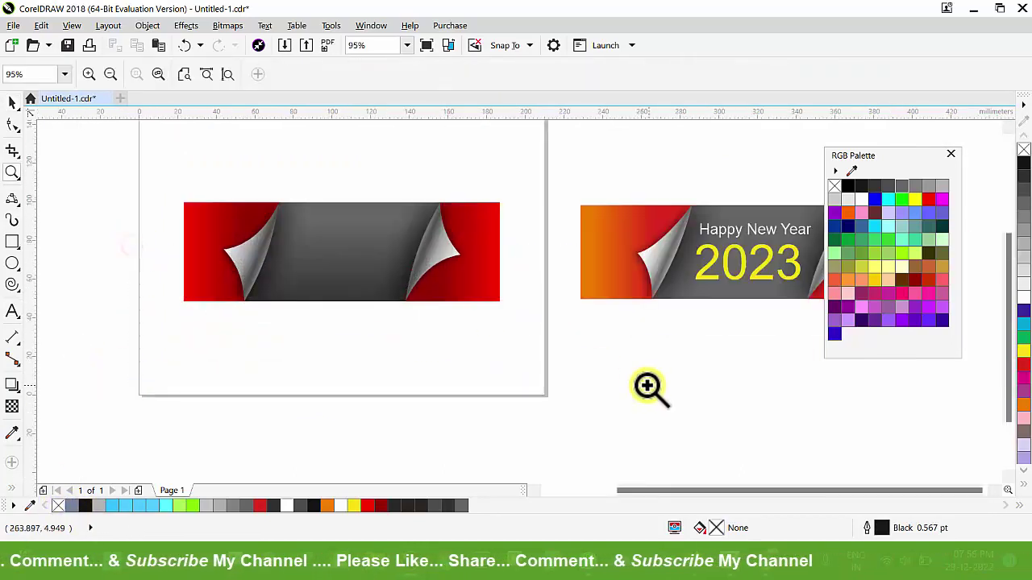
pyautogui.press('space')
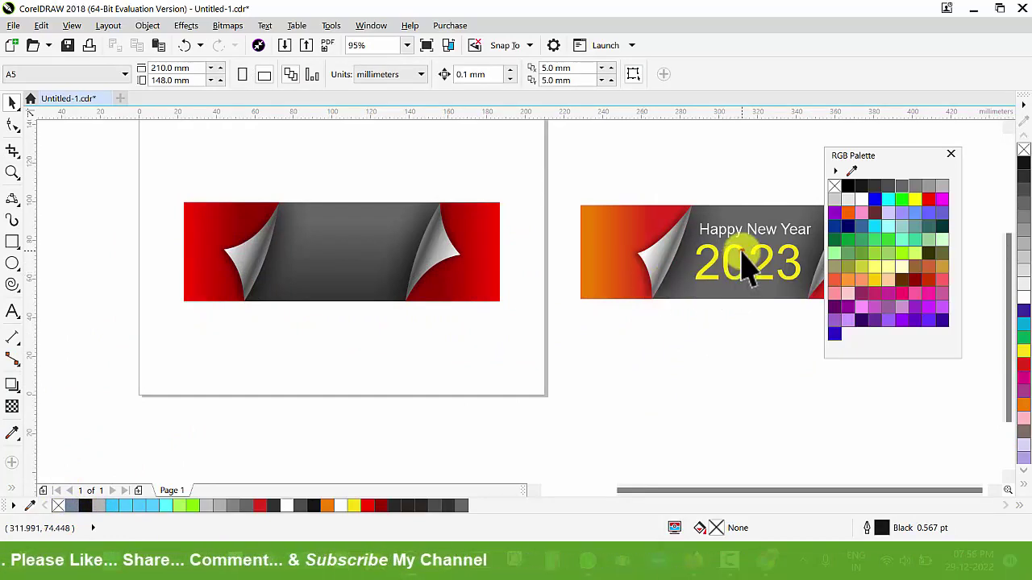
# Select the reference banner's Happy New Year 2023 text group and align it horizontally to the centre of the new banner.
pyautogui.click(746, 266)
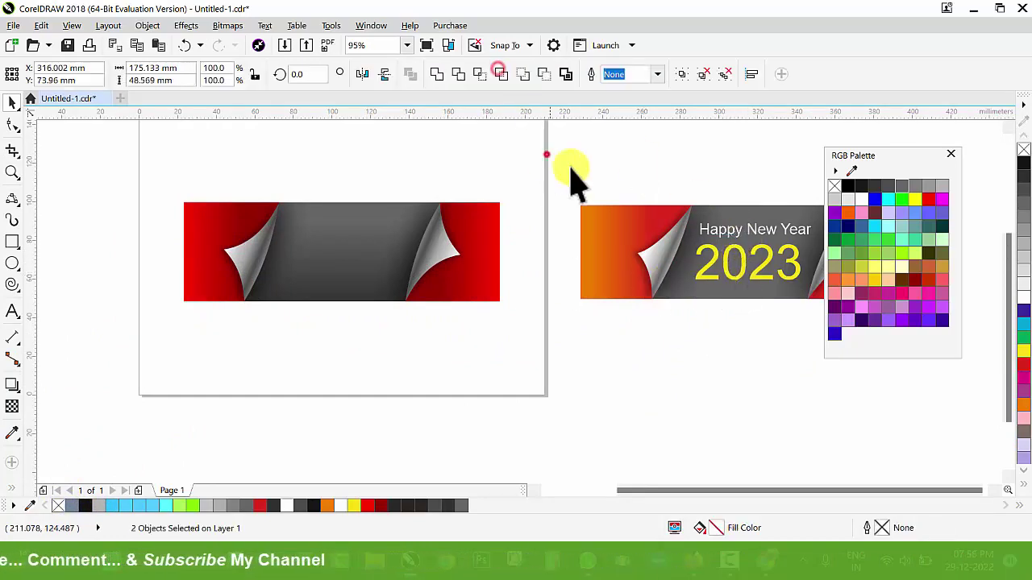
pyautogui.click(545, 154)
pyautogui.click(716, 235)
pyautogui.keyDown('shift'); pyautogui.click(445, 246); pyautogui.keyUp('shift')
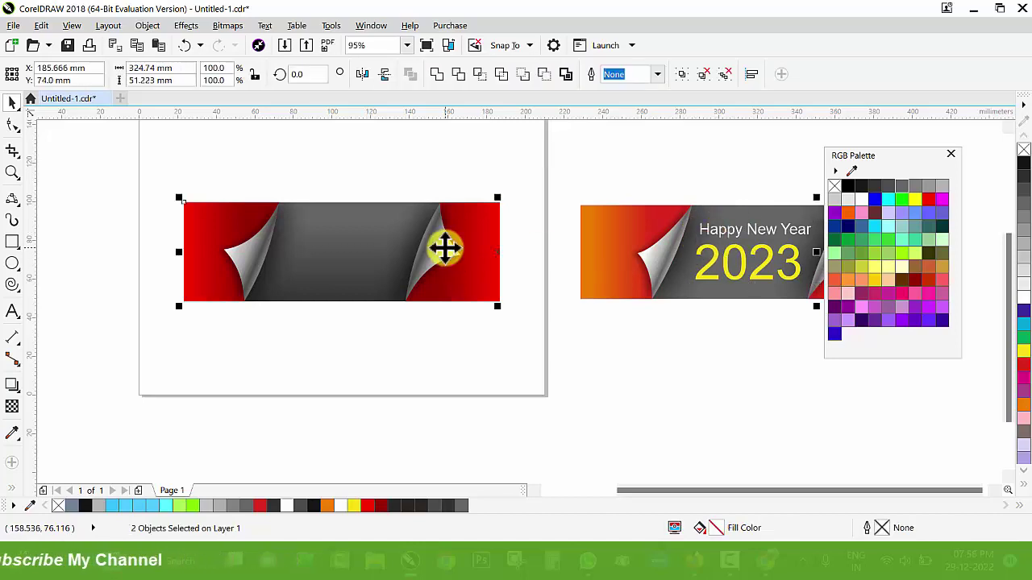
pyautogui.press('c')
# Undo the banner's test move and place the banner behind the Happy New Year 2023 text.
pyautogui.click(541, 341)
pyautogui.click(457, 247)
pyautogui.moveTo(457, 247); pyautogui.dragTo(470, 310)
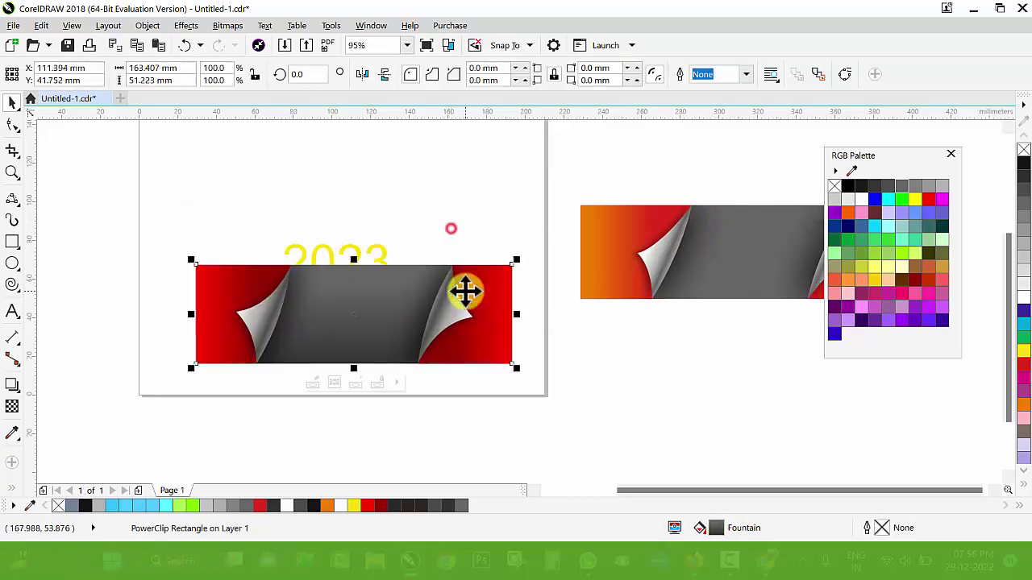
pyautogui.hotkey('ctrl', 'z')
# Shift the Happy New Year 2023 text group about 2 mm to the right and ungroup its two text lines.
pyautogui.press('z')
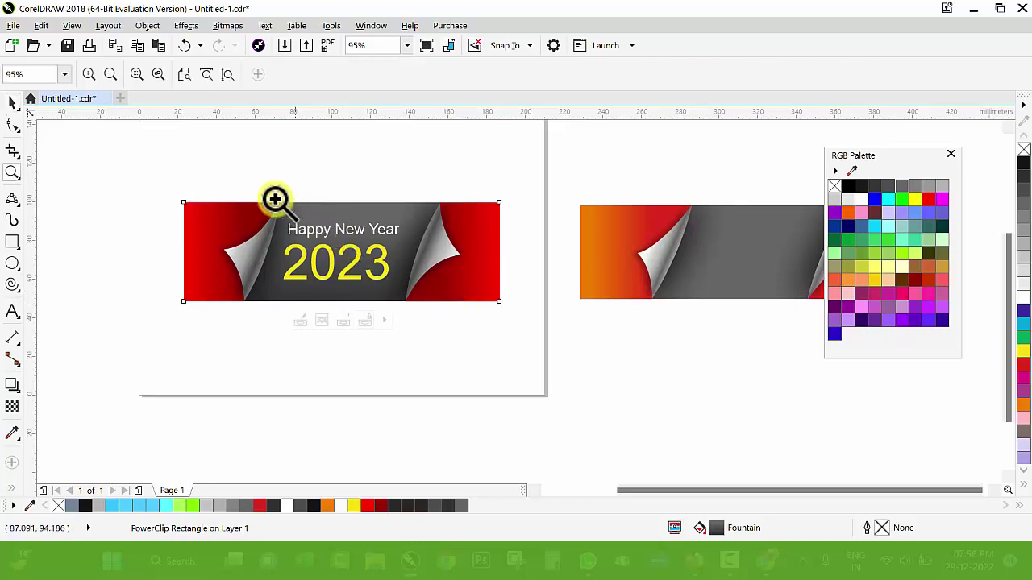
pyautogui.moveTo(185, 189); pyautogui.dragTo(445, 333)
pyautogui.press('space')
pyautogui.moveTo(644, 274); pyautogui.dragTo(654, 273)
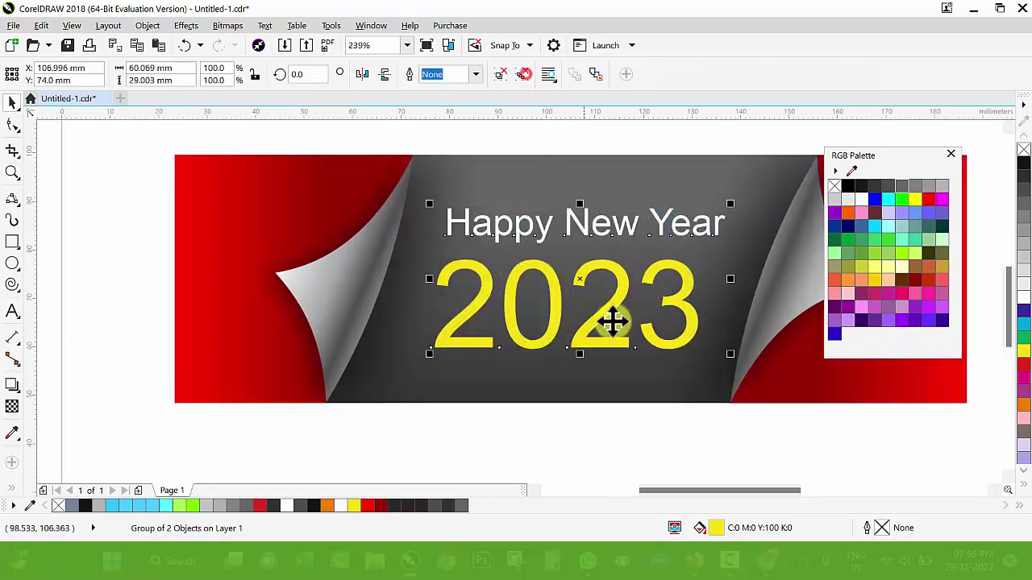
pyautogui.hotkey('ctrl', 'u')
pyautogui.click(666, 417)
# Change the font of the 2023 text to Avengeance.
pyautogui.click(690, 321)
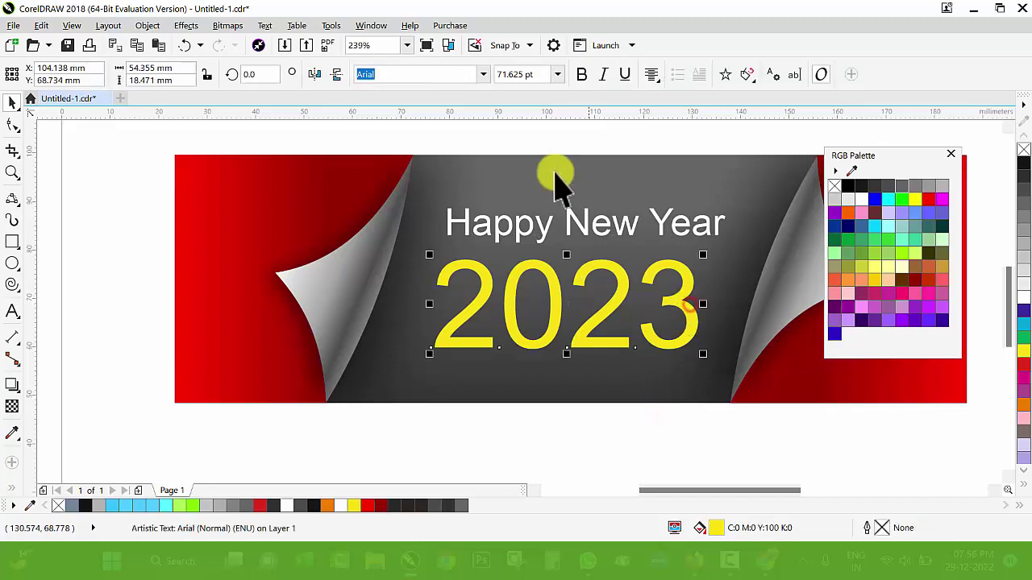
pyautogui.click(580, 76)
pyautogui.click(481, 75)
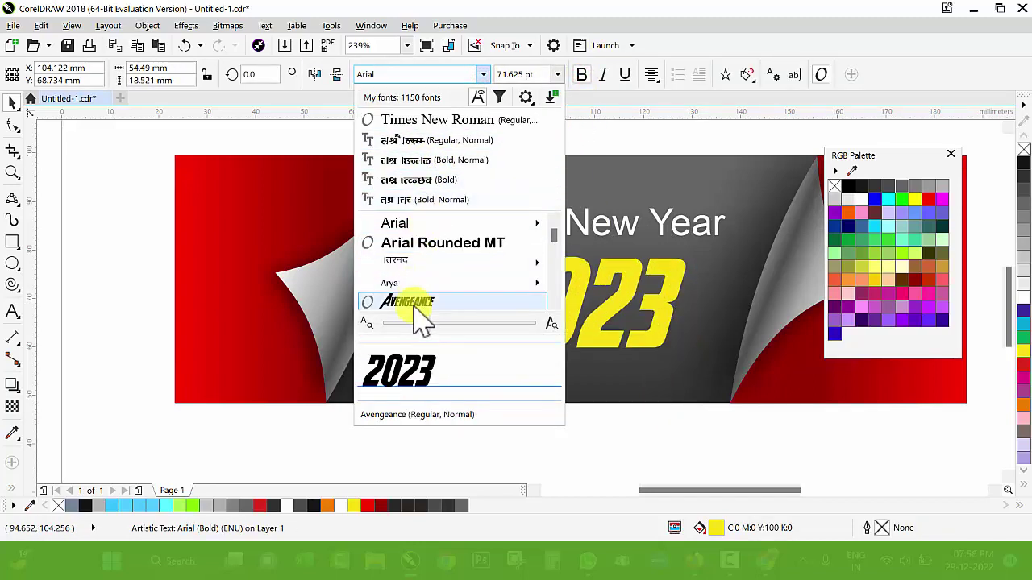
pyautogui.click(413, 309)
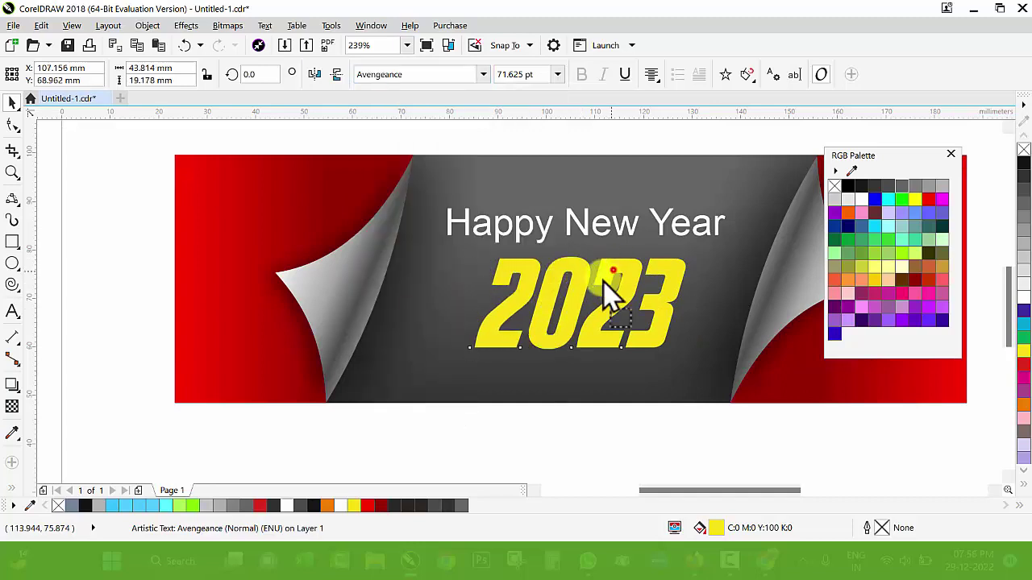
# Move the 2023 text slightly down and left, and widen its letter spacing to an overall width of about 52 mm.
pyautogui.moveTo(603, 282); pyautogui.dragTo(600, 283)
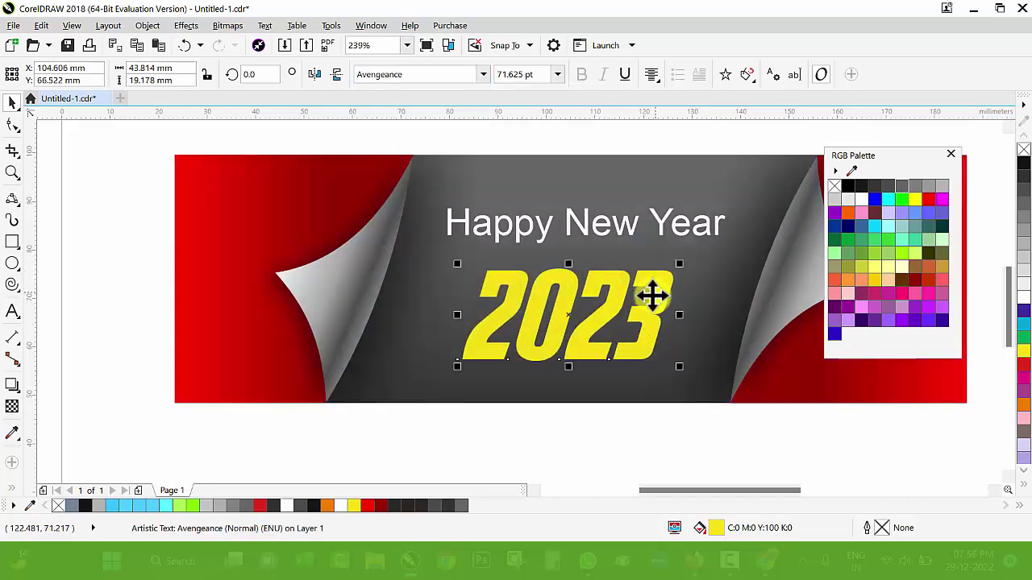
pyautogui.click(13, 123)
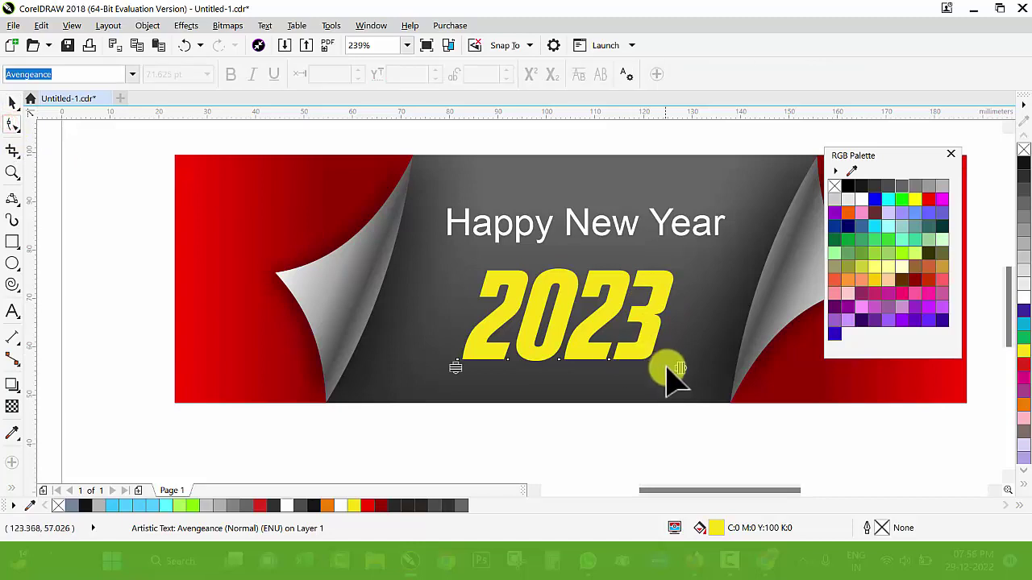
pyautogui.moveTo(698, 377); pyautogui.dragTo(717, 388)
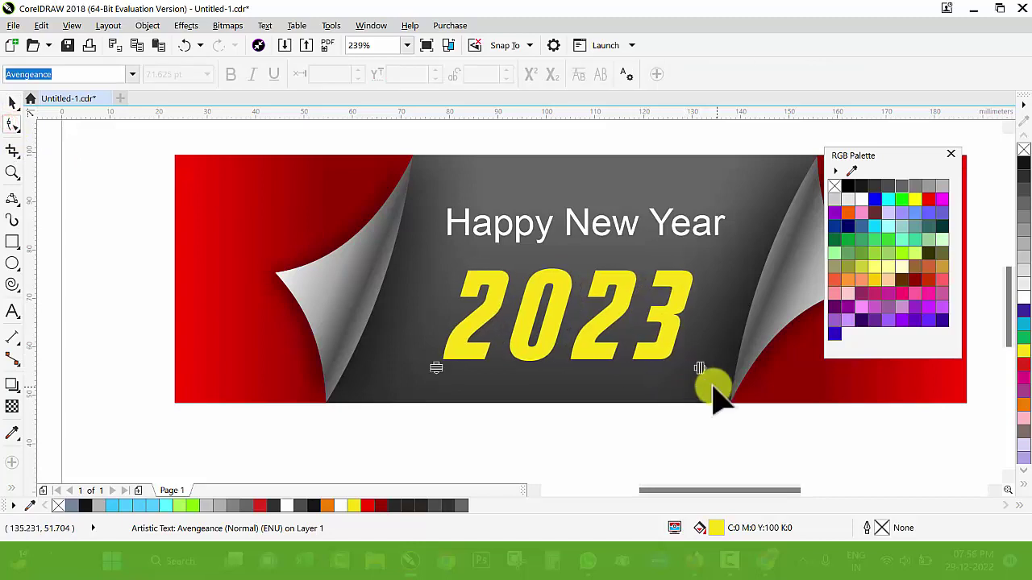
pyautogui.press('space')
# Set the Happy New Year text in Birds of Paradise Personal use, enlarge it to about 24 pt and reposition it above 2023.
pyautogui.click(557, 228)
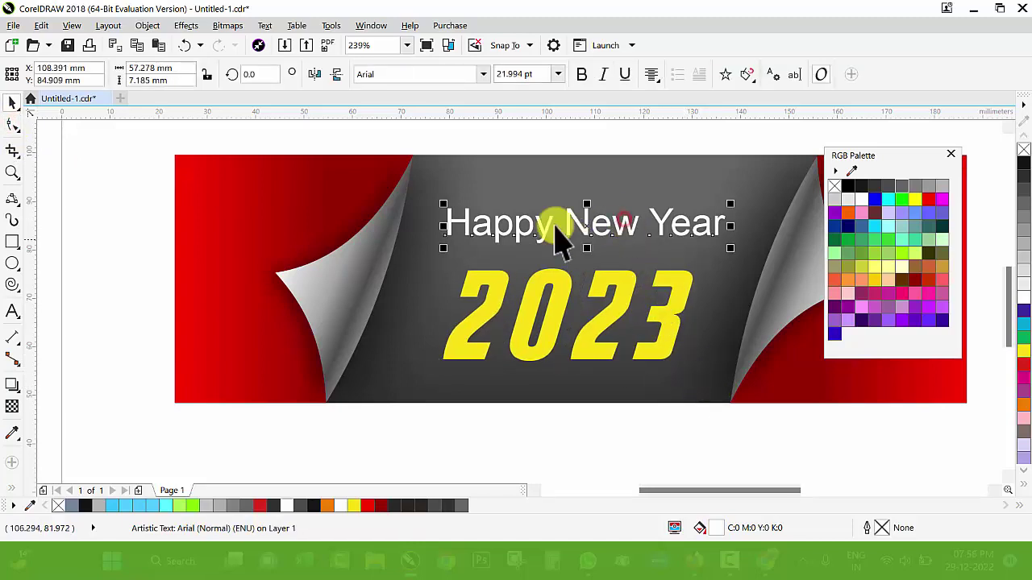
pyautogui.click(483, 74)
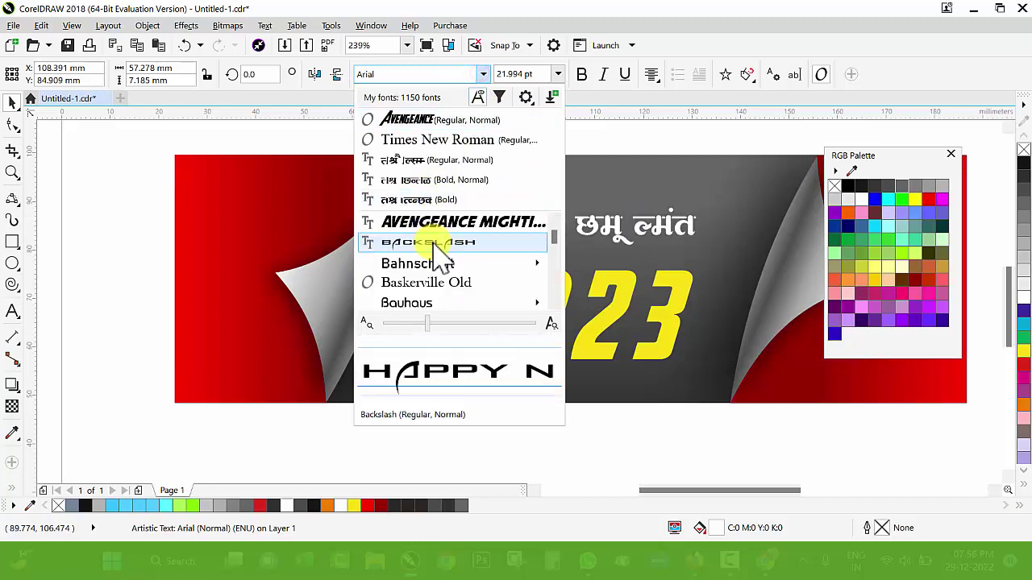
pyautogui.scroll(-2, 430, 252)
pyautogui.click(434, 283)
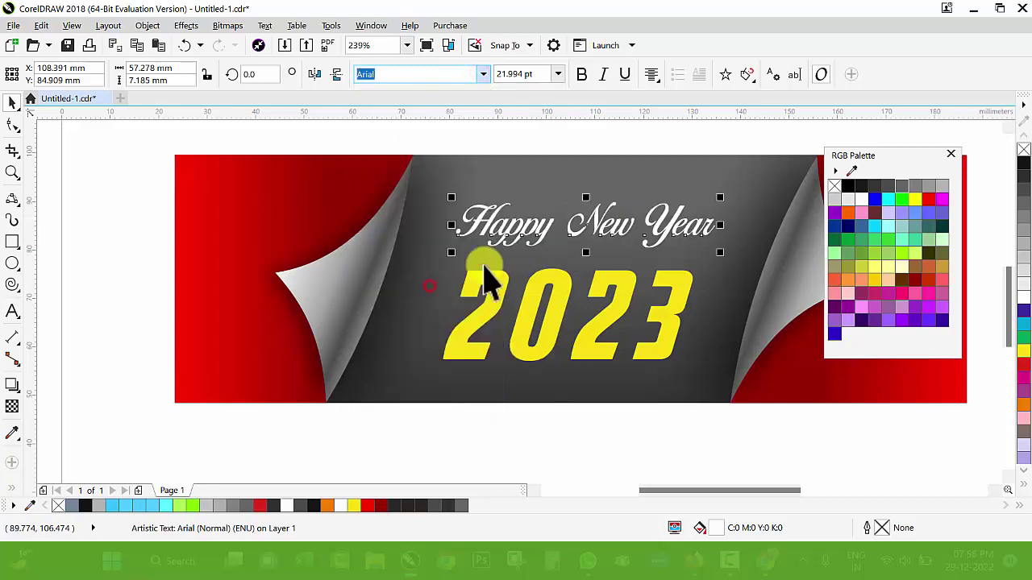
pyautogui.moveTo(719, 197); pyautogui.dragTo(732, 193)
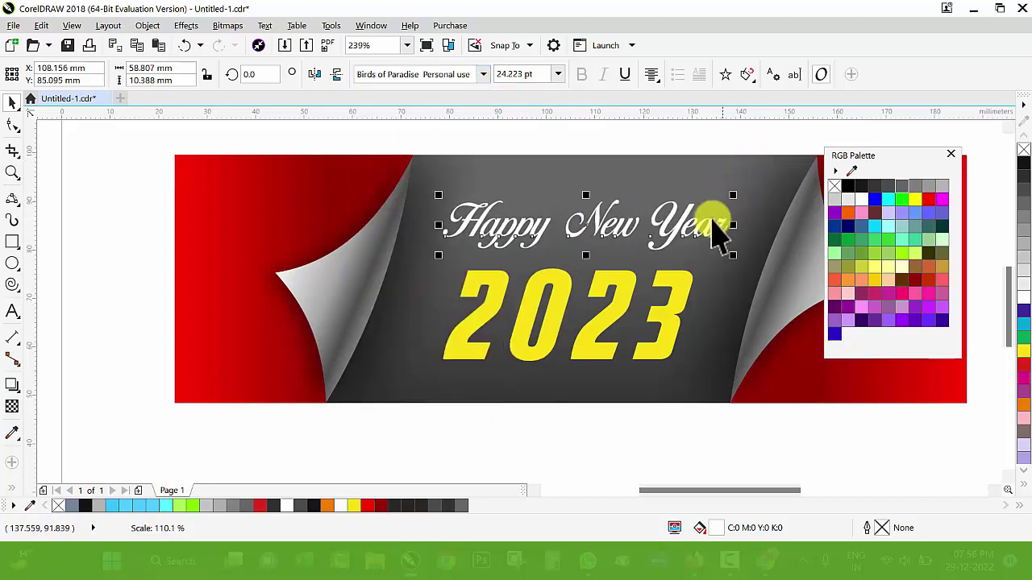
pyautogui.moveTo(684, 226); pyautogui.dragTo(689, 221)
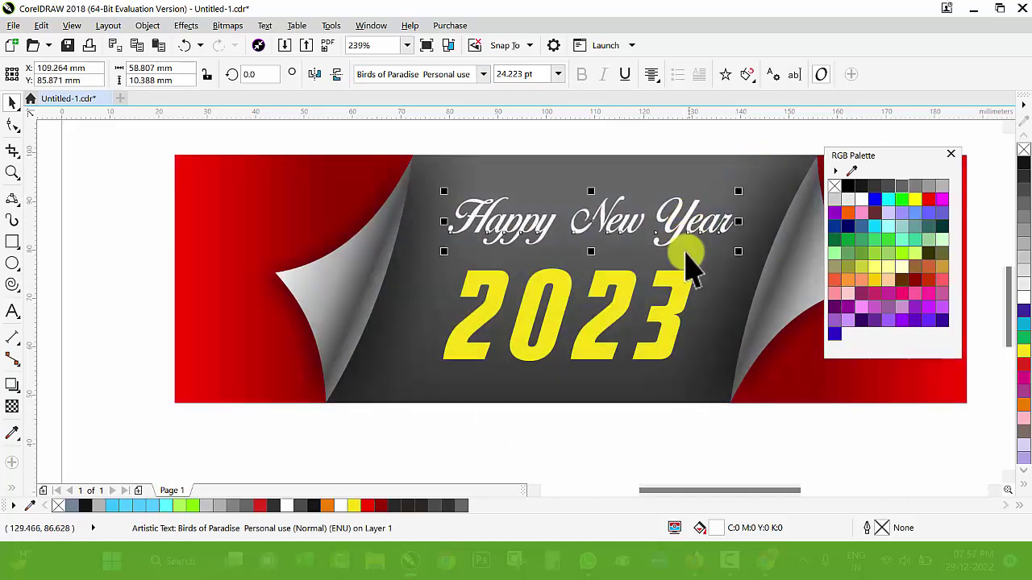
# Give the 2023 text a uniform fill with the named colour Gold (C:0 M:20 Y:60 K:20).
pyautogui.click(684, 286)
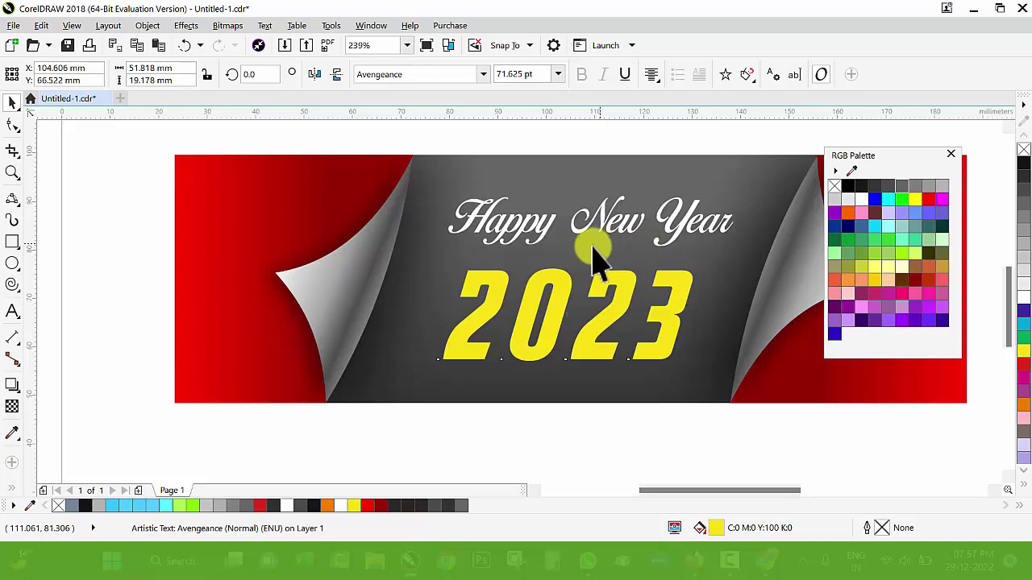
pyautogui.press('F11')
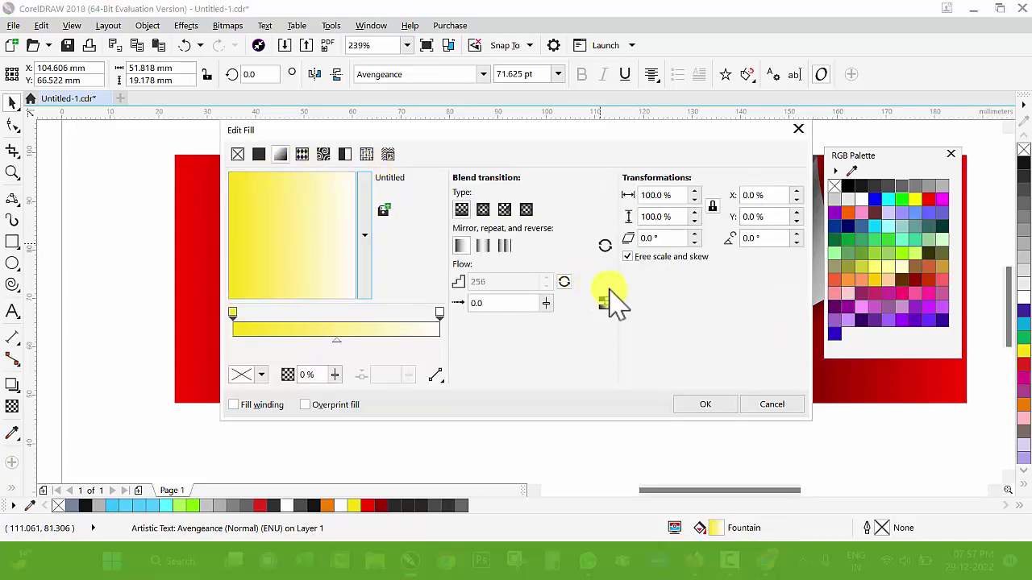
pyautogui.click(264, 157)
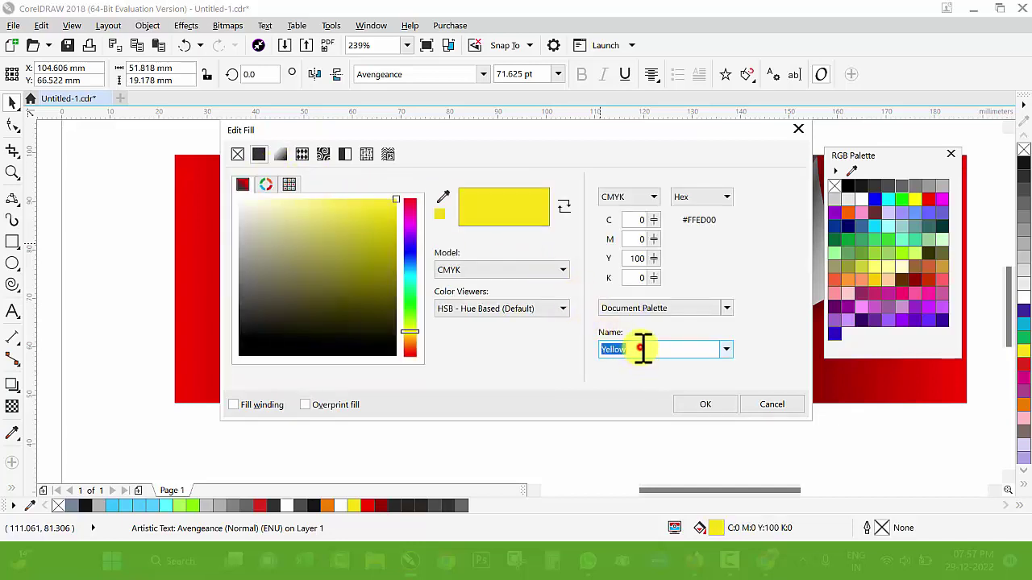
pyautogui.write('Gold')
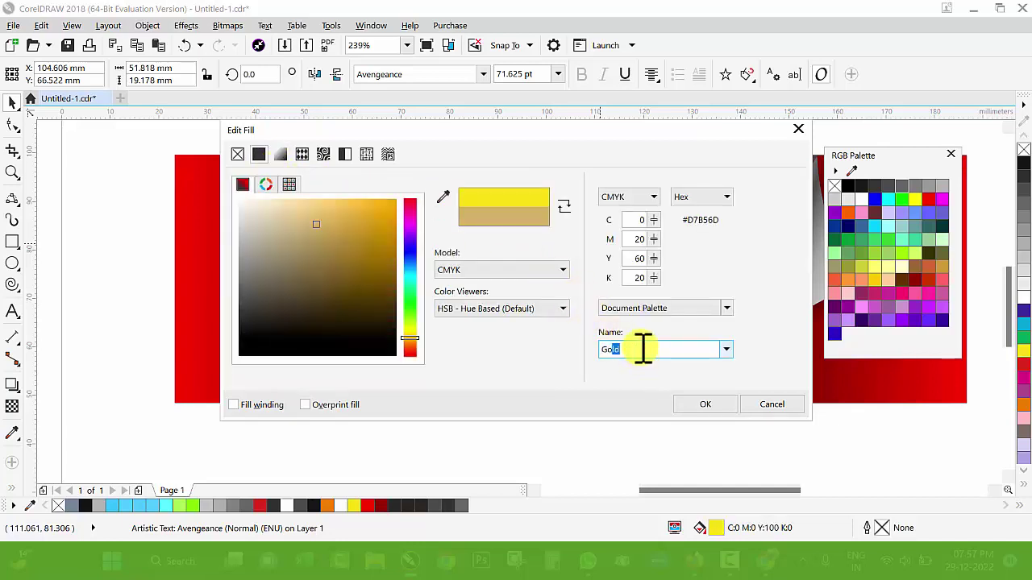
pyautogui.press('Return')
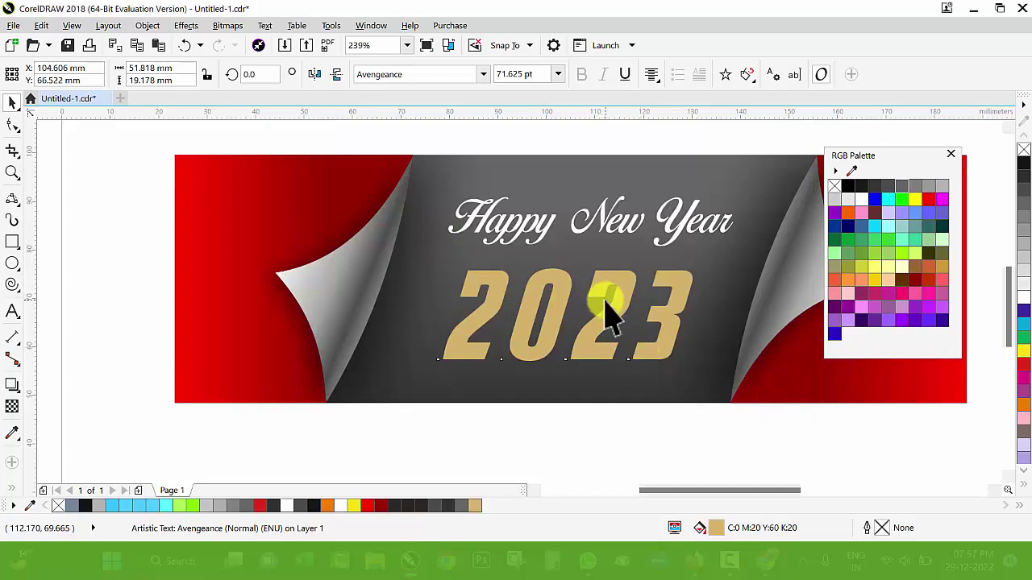
# Give the 2023 text a vertical fountain fill running from gold at the top to dark gold (C:11 M:43 Y:100 K:52) at the bottom.
pyautogui.press('F10')
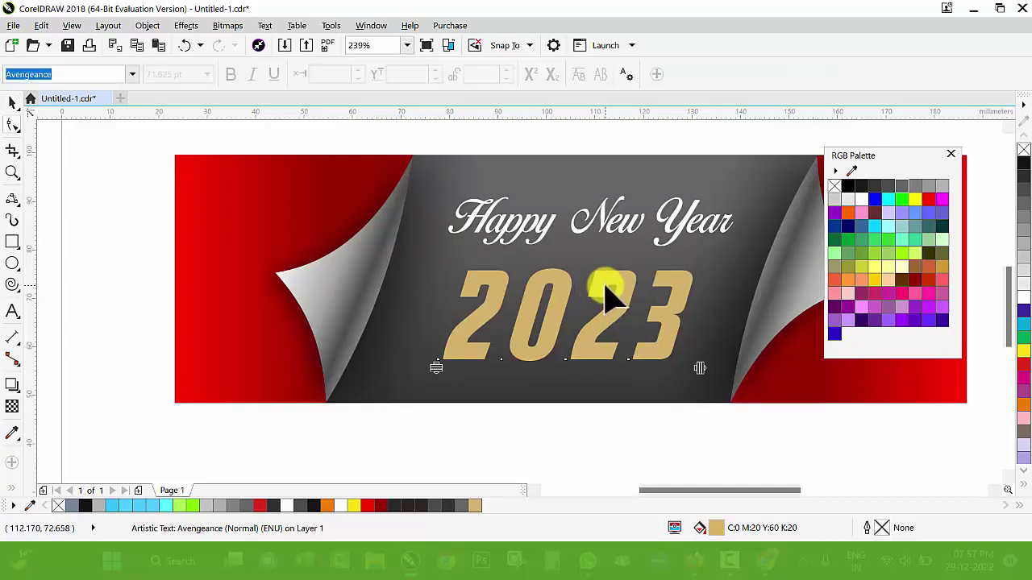
pyautogui.press('space')
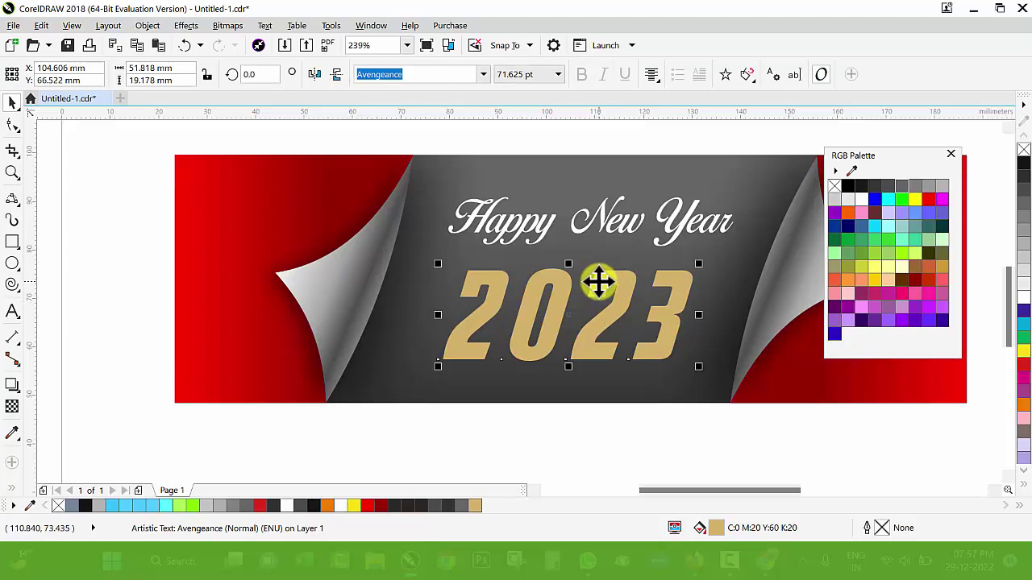
pyautogui.press('g')
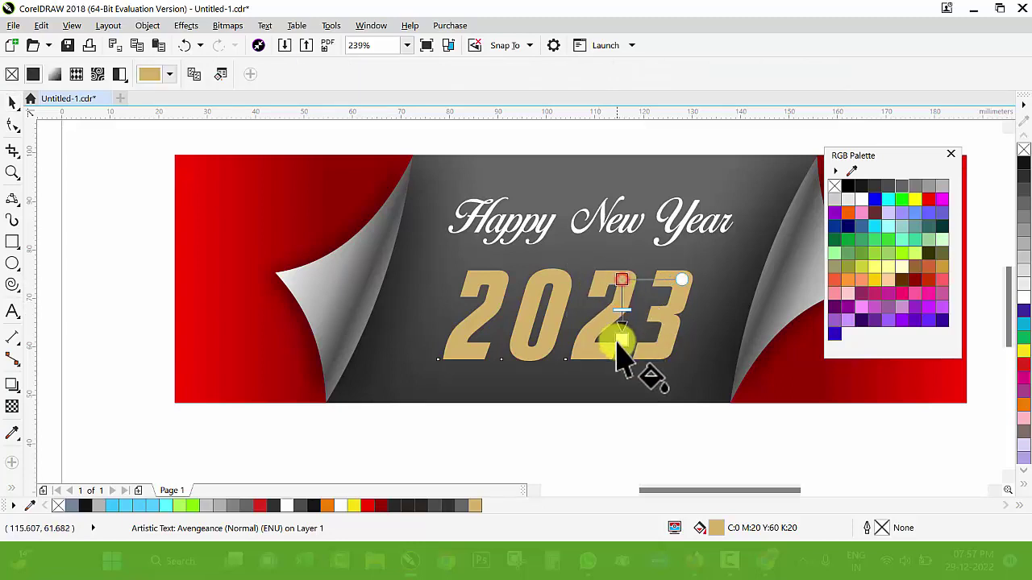
pyautogui.moveTo(618, 346); pyautogui.dragTo(622, 342)
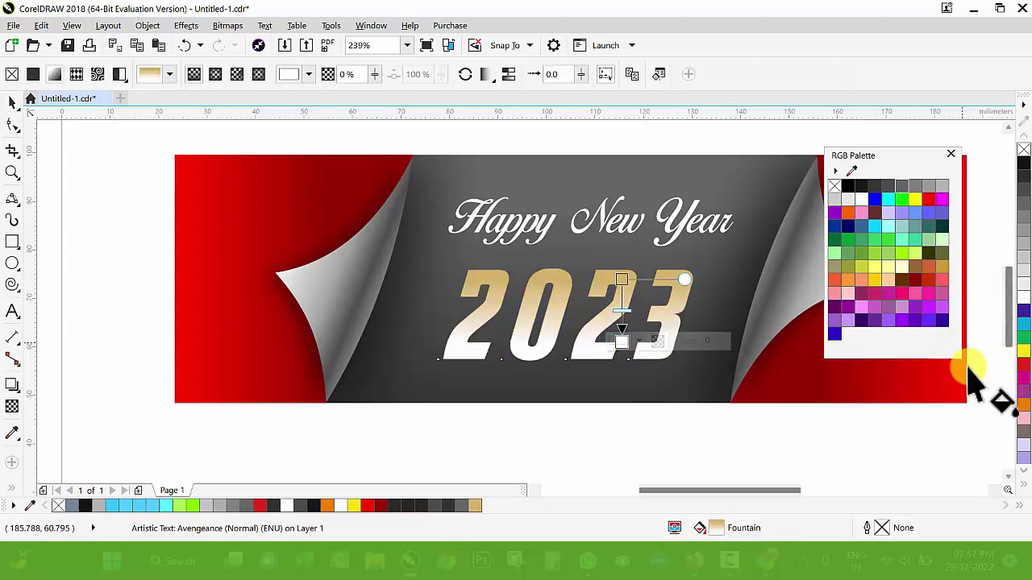
pyautogui.click(475, 505)
pyautogui.click(629, 341)
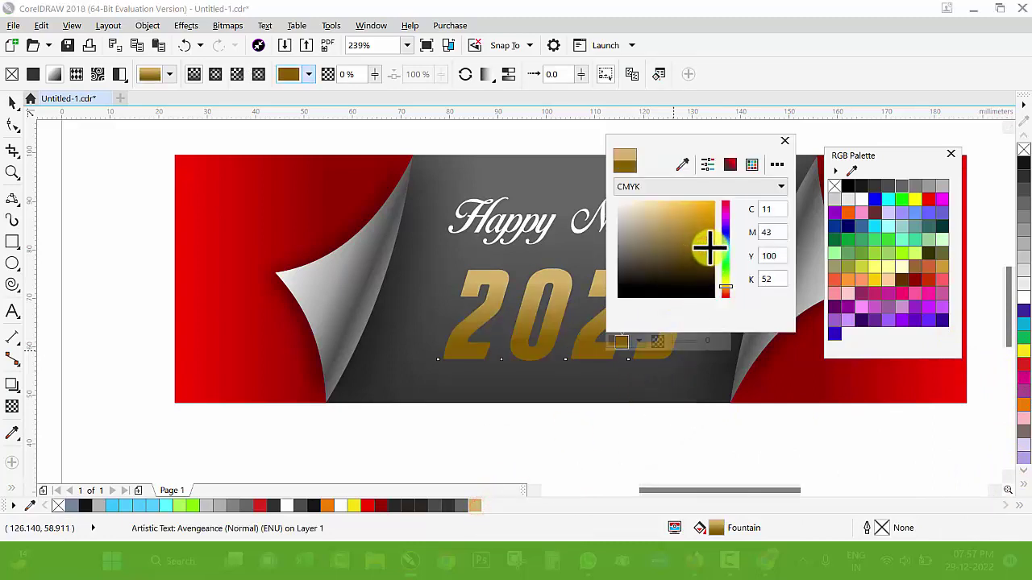
pyautogui.click(558, 313)
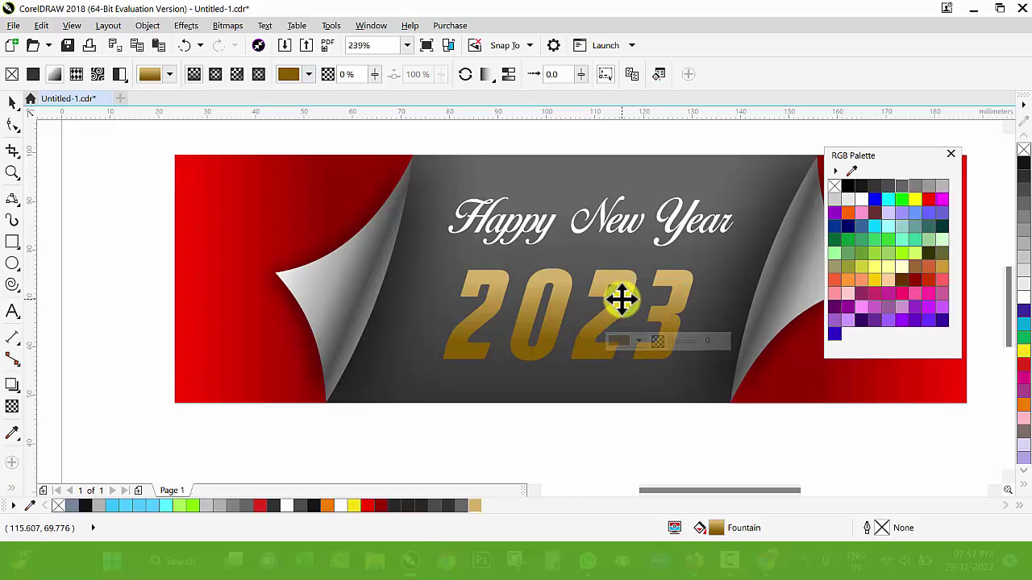
# Add an intermediate colour stop to the 2023 gradient and set it to light gold, C:0 M:22 Y:66 K:0.
pyautogui.click(621, 299)
pyautogui.scroll(4, 629, 321)
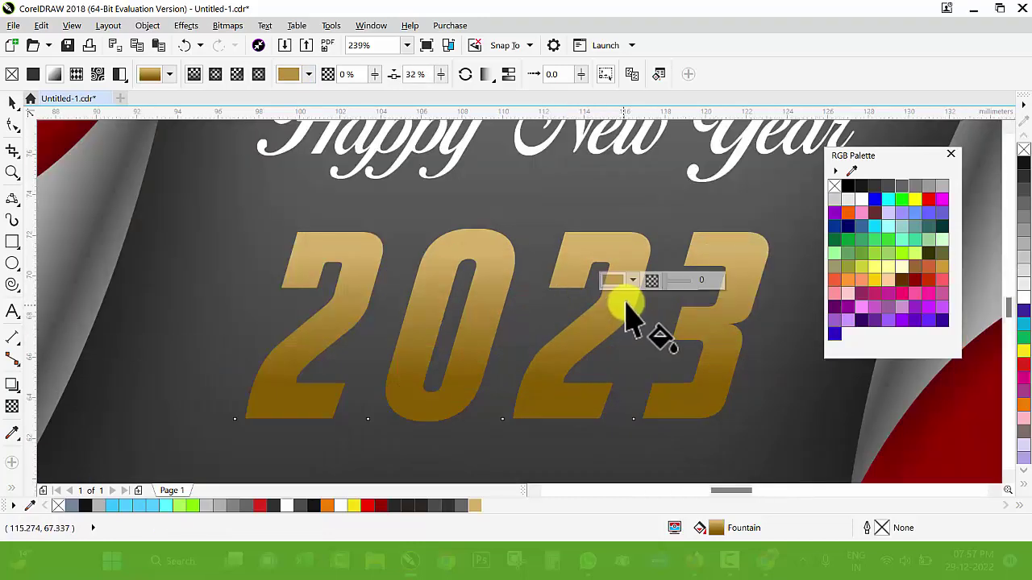
pyautogui.click(614, 281)
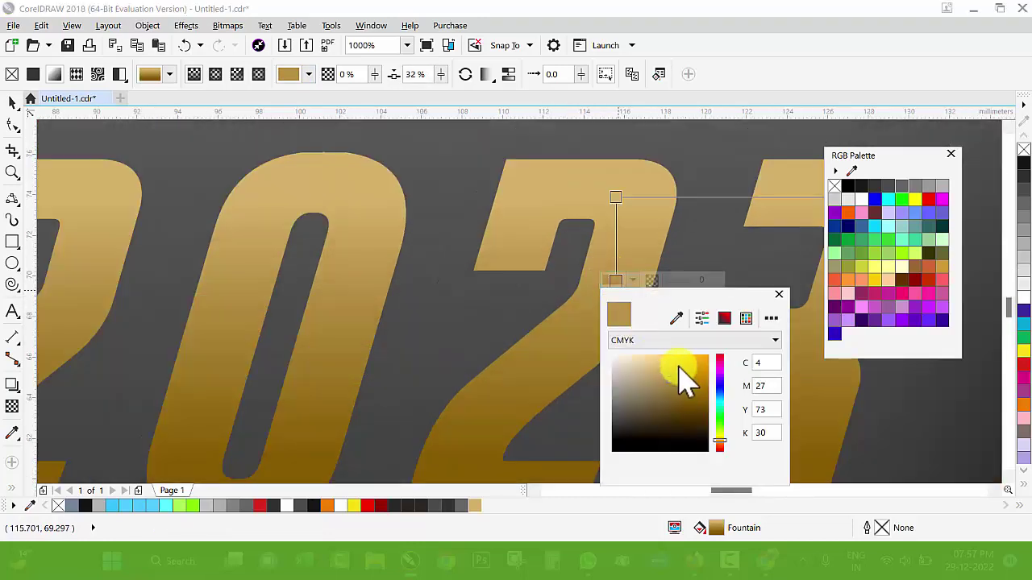
pyautogui.moveTo(686, 363); pyautogui.dragTo(668, 356)
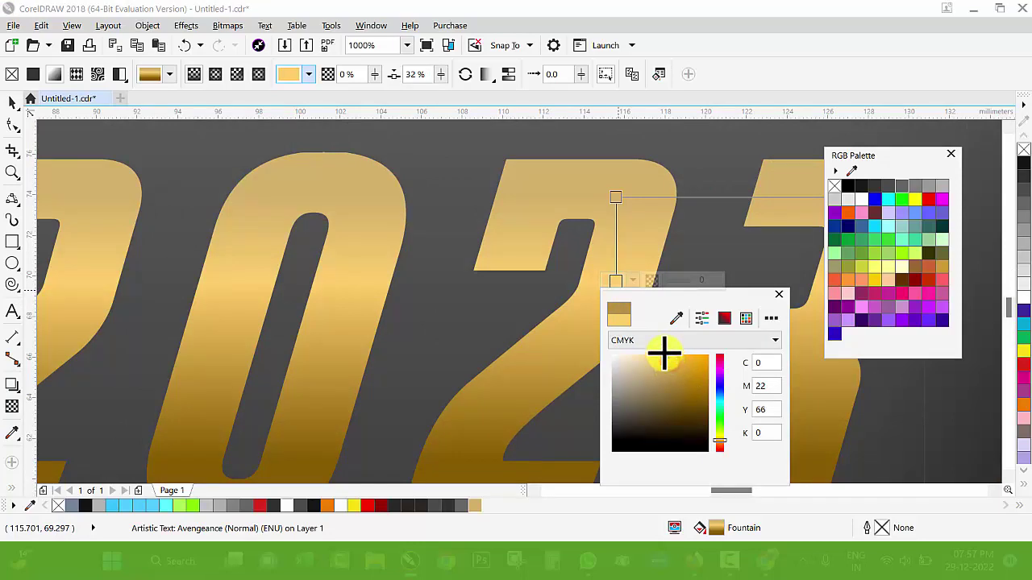
pyautogui.click(562, 258)
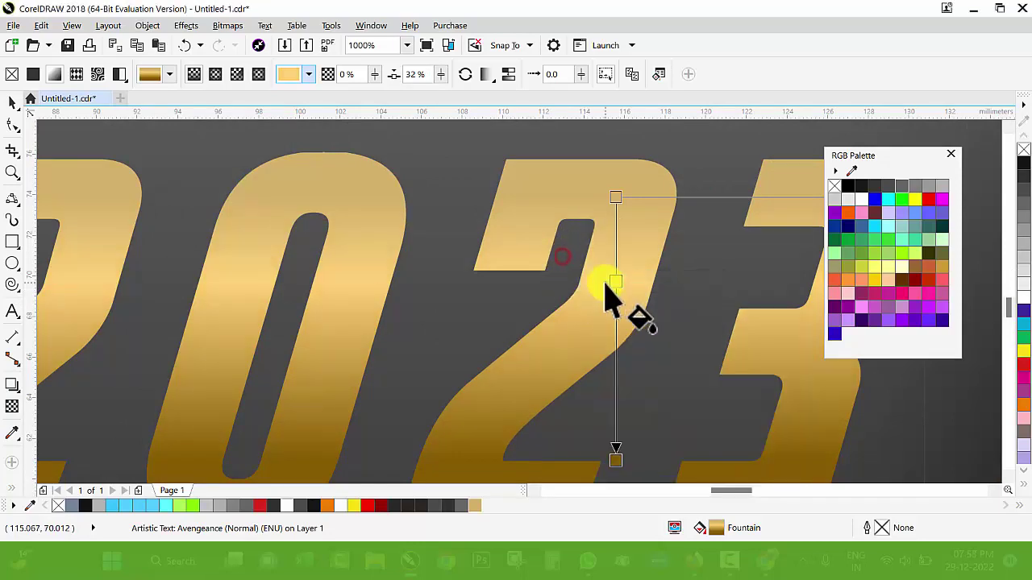
# Shift the light gold stop to 42 % and extend the gradient's dark end down to the base of the 2023 digits.
pyautogui.click(615, 285)
pyautogui.scroll(-2, 597, 323)
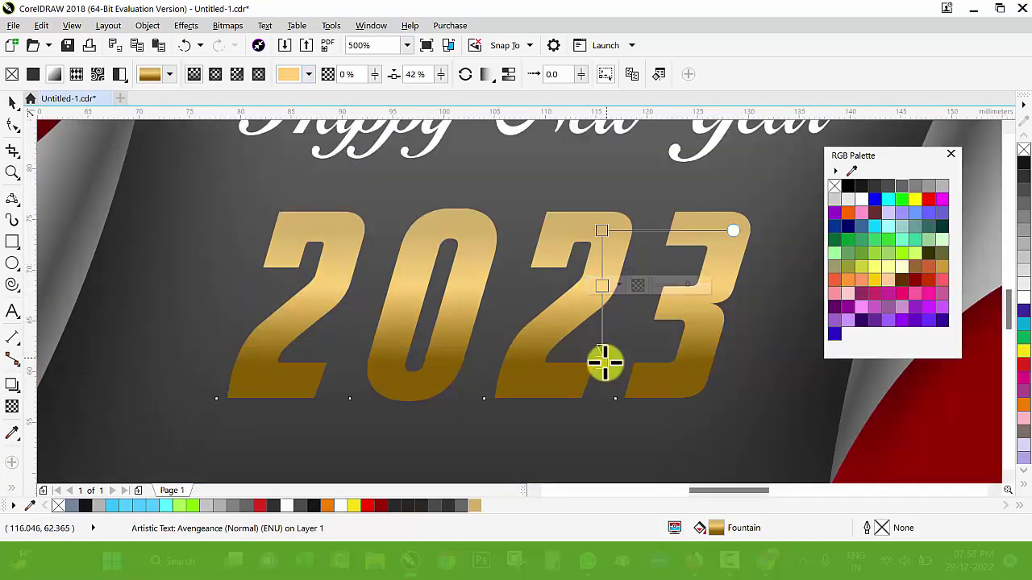
pyautogui.moveTo(602, 362); pyautogui.dragTo(601, 399)
pyautogui.press('space')
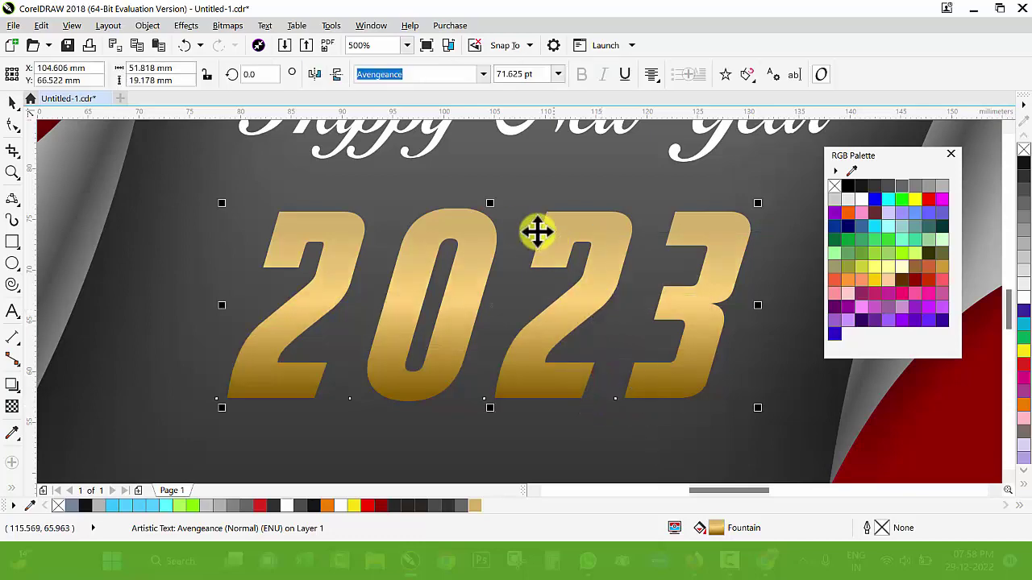
# Apply the Flat Bottom Right drop shadow preset to both the 2023 and Happy New Year texts.
pyautogui.scroll(-4, 537, 232)
pyautogui.press('z')
pyautogui.moveTo(319, 171); pyautogui.dragTo(689, 332)
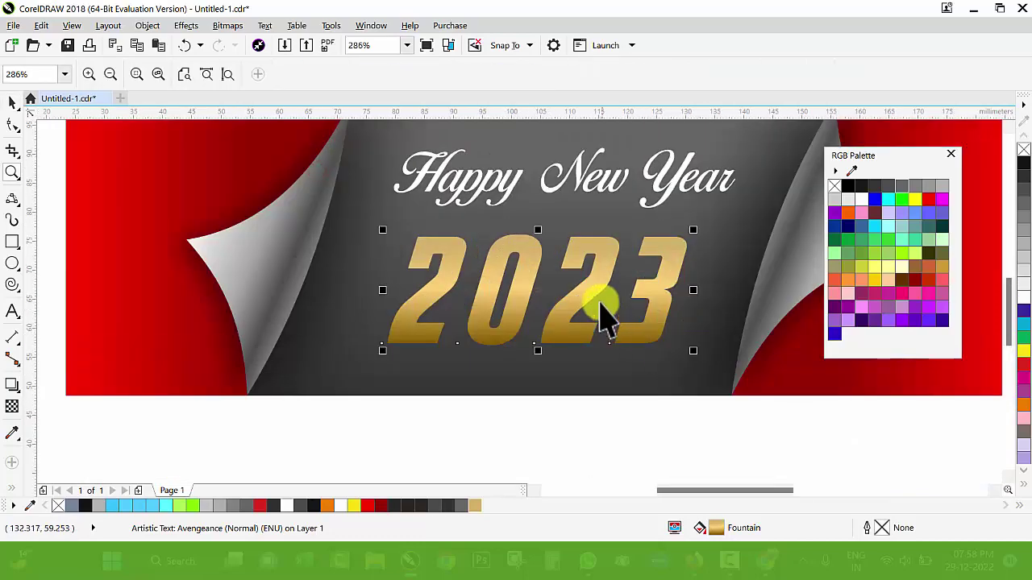
pyautogui.press('space')
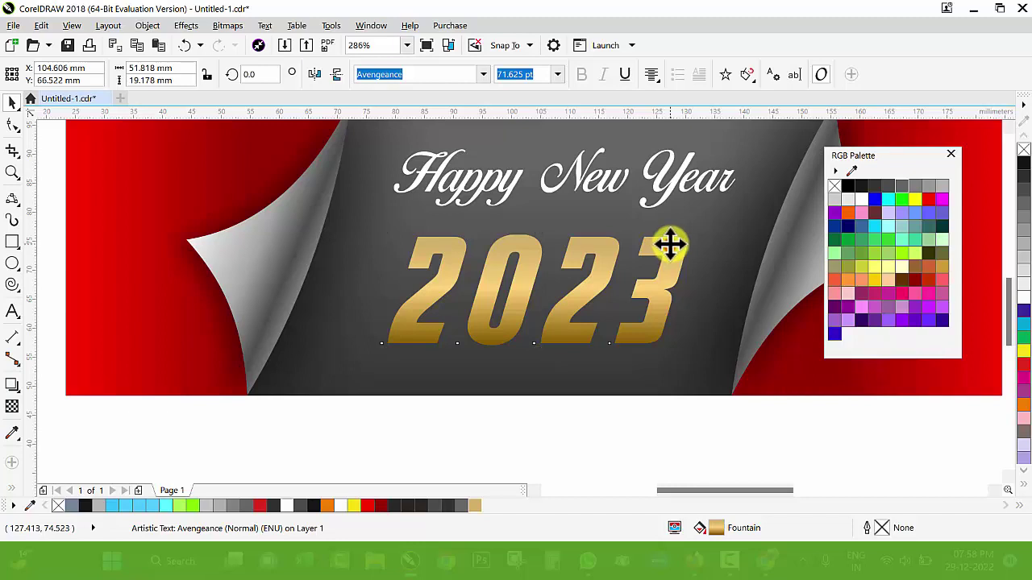
pyautogui.keyDown('shift'); pyautogui.click(672, 196); pyautogui.keyUp('shift')
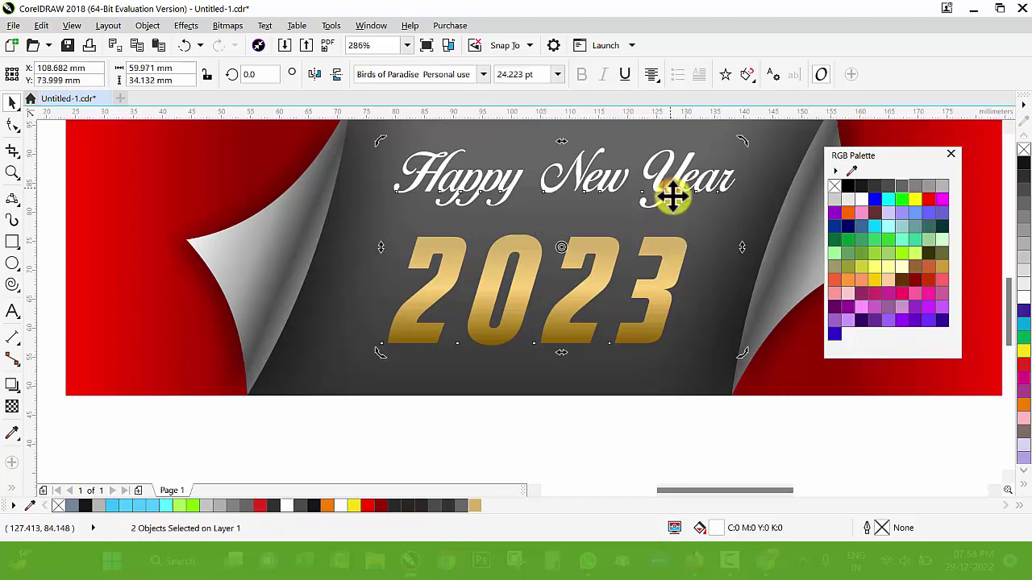
pyautogui.click(19, 390)
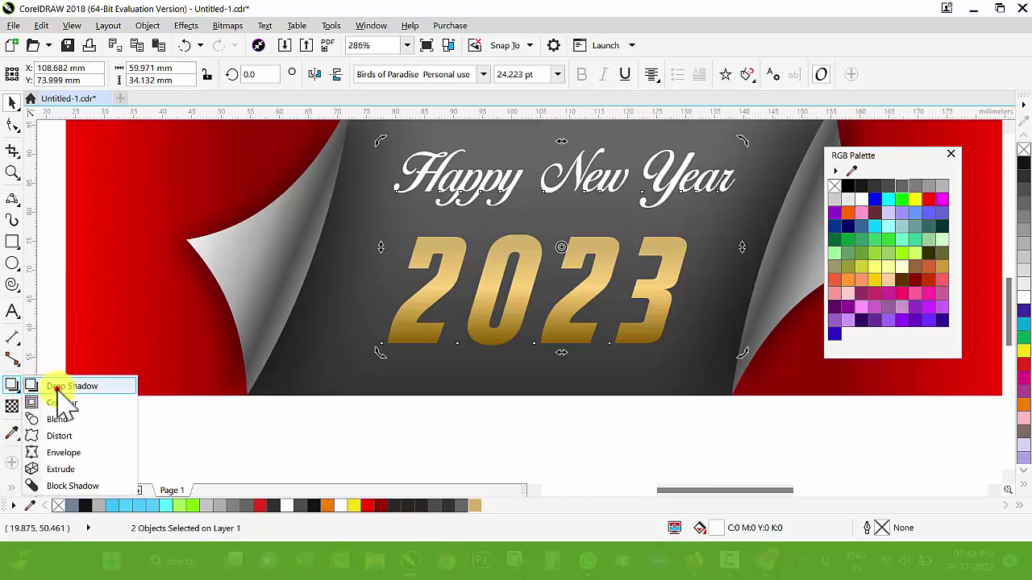
pyautogui.click(50, 387)
pyautogui.click(46, 74)
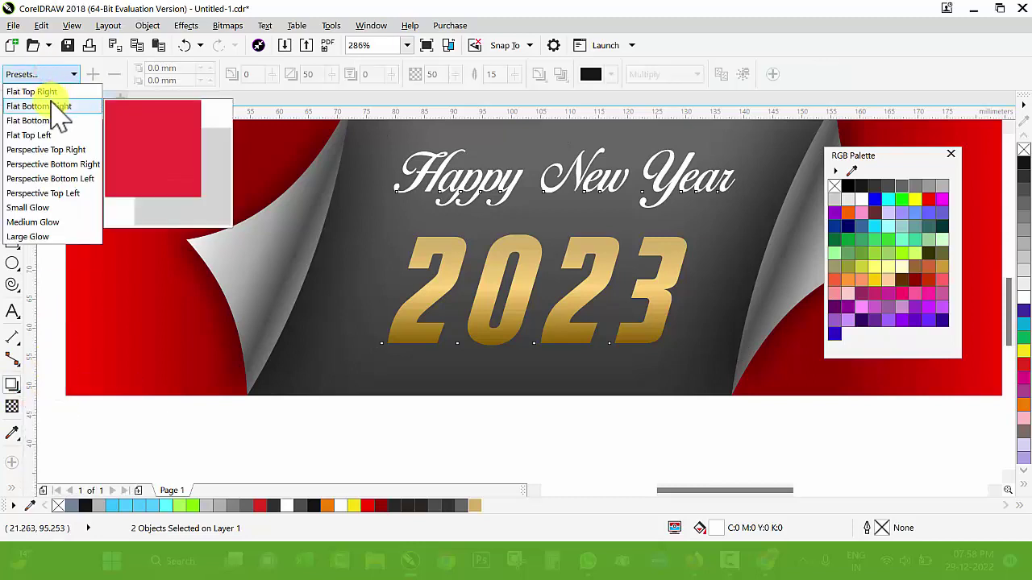
pyautogui.click(58, 113)
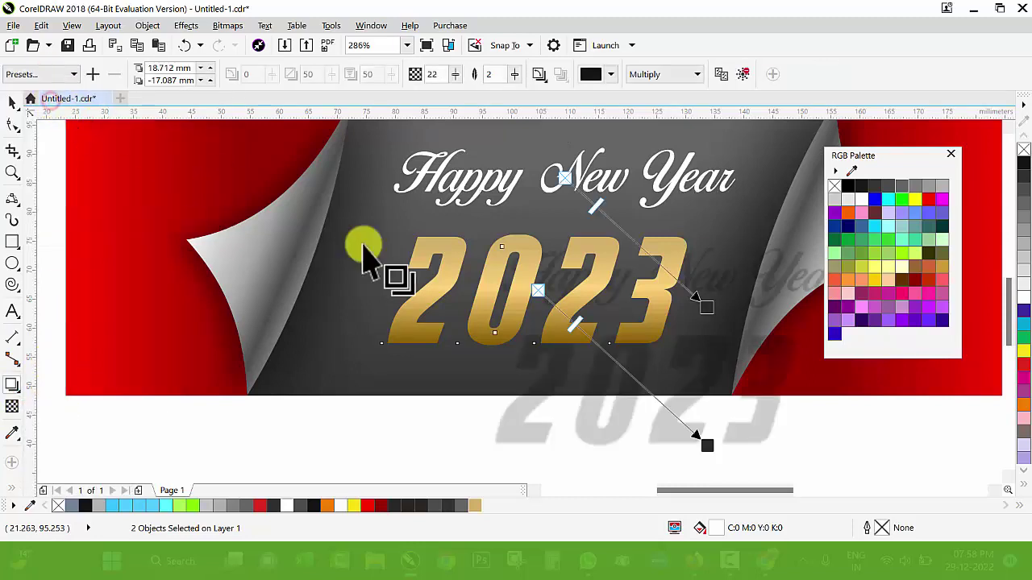
# Pull the shadows close to their texts, offsetting 2023's by about 1.1 and -1.2 mm and Happy New Year's by about 0.2 and -1 mm.
pyautogui.moveTo(707, 446); pyautogui.dragTo(594, 352)
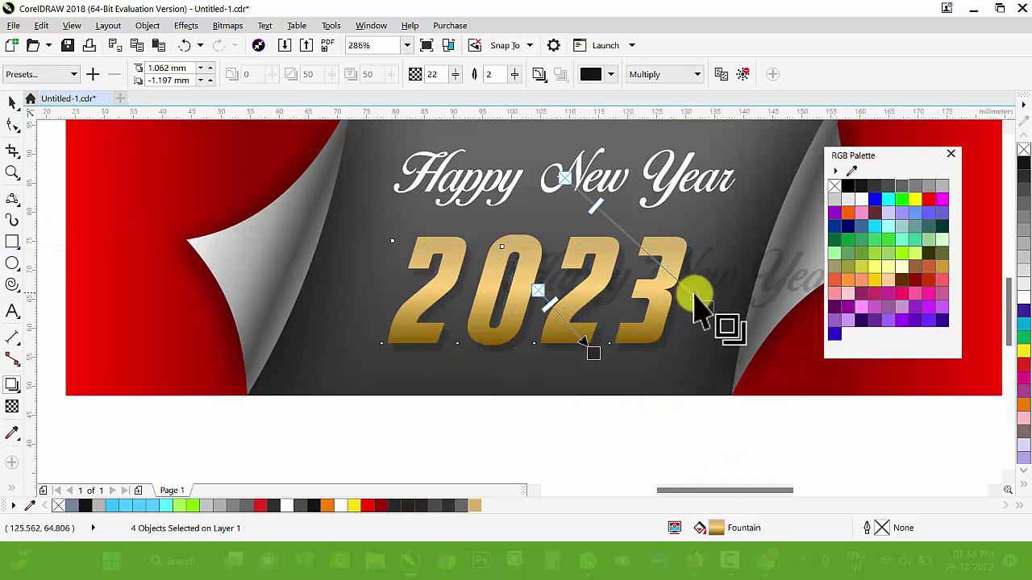
pyautogui.moveTo(693, 299); pyautogui.dragTo(572, 214)
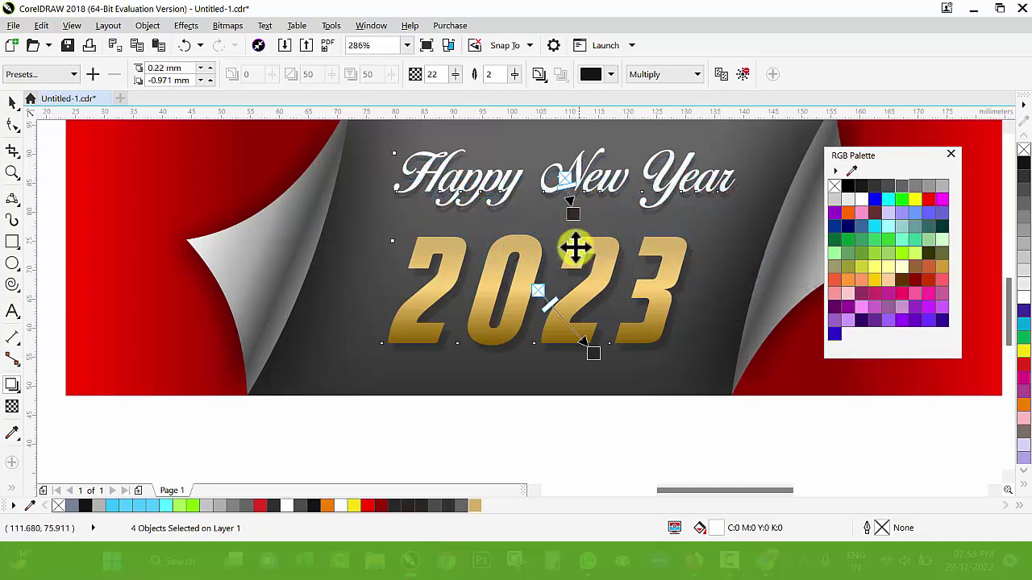
pyautogui.press('space')
# Group the two texts together with their drop shadows.
pyautogui.scroll(-3, 559, 311)
pyautogui.click(615, 411)
pyautogui.moveTo(700, 427); pyautogui.dragTo(448, 220)
pyautogui.hotkey('ctrl', 'g')
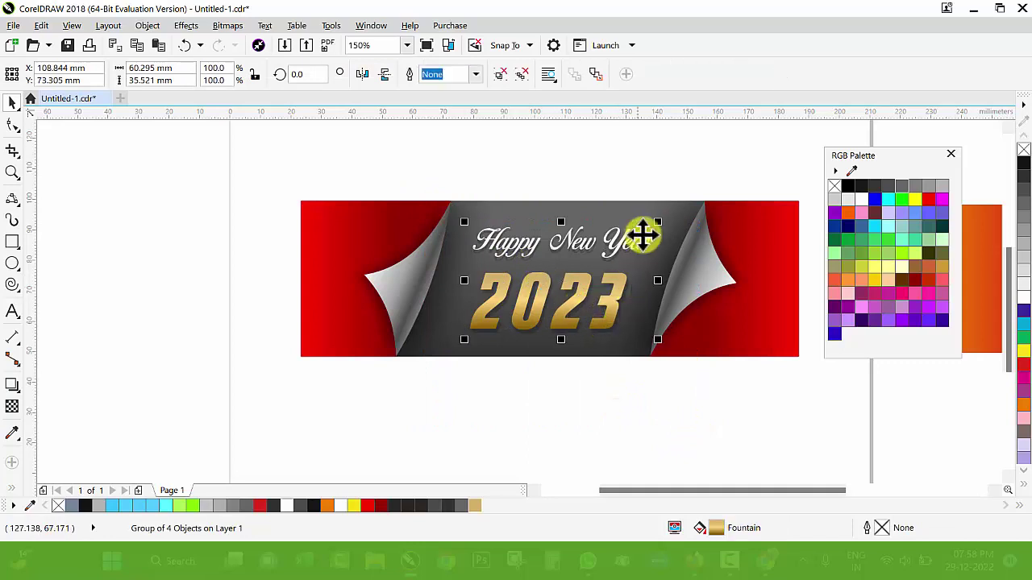
# Try to centre the text group horizontally on the banner background.
pyautogui.keyDown('shift'); pyautogui.click(631, 215); pyautogui.keyUp('shift')
pyautogui.press('c')
pyautogui.hotkey('ctrl', 'z')
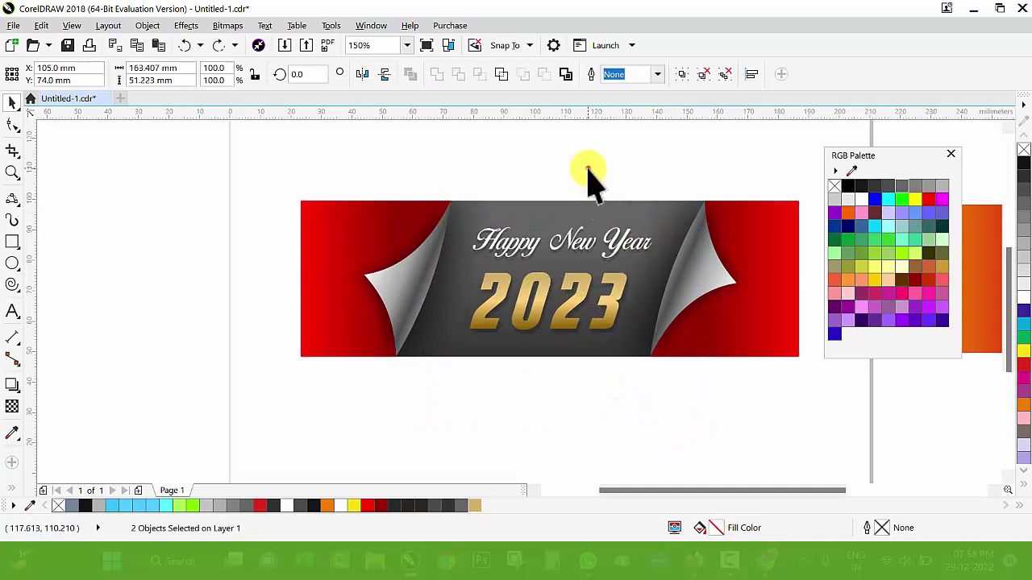
# Move the text group about 1 mm to the left on the dark grey panel.
pyautogui.click(588, 169)
pyautogui.moveTo(574, 246); pyautogui.dragTo(570, 248)
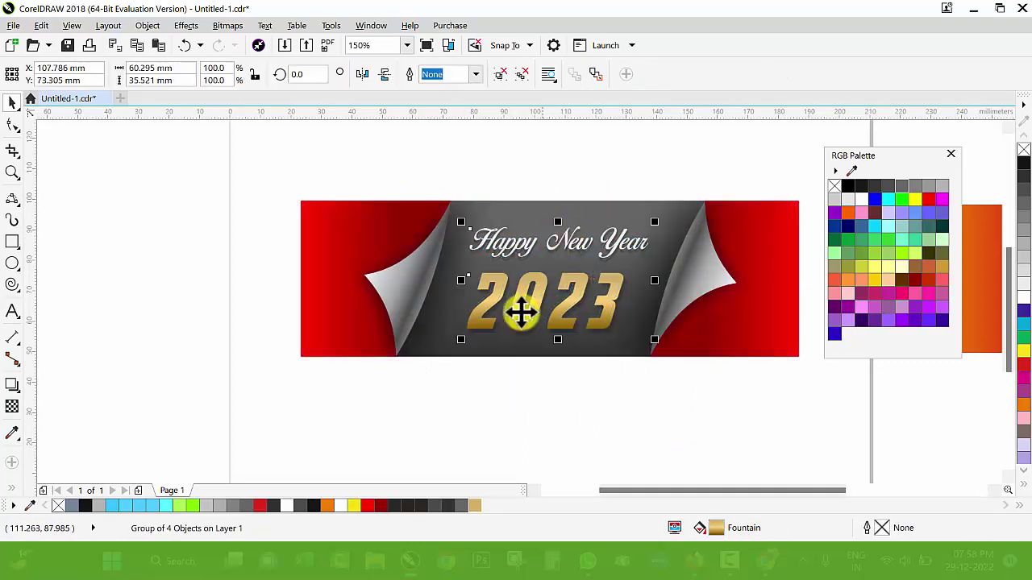
pyautogui.click(530, 408)
# Move the white end of the left curl's fountain fill slightly inward from its tip, inside the PowerClip.
pyautogui.click(397, 284)
pyautogui.scroll(1, 397, 282)
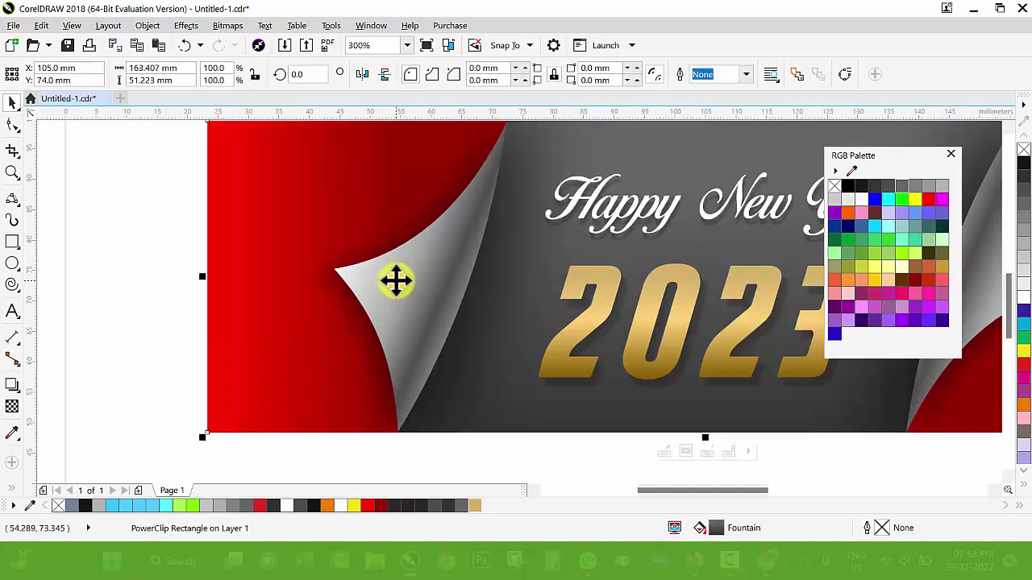
pyautogui.keyDown('ctrl'); pyautogui.click(396, 280); pyautogui.keyUp('ctrl')
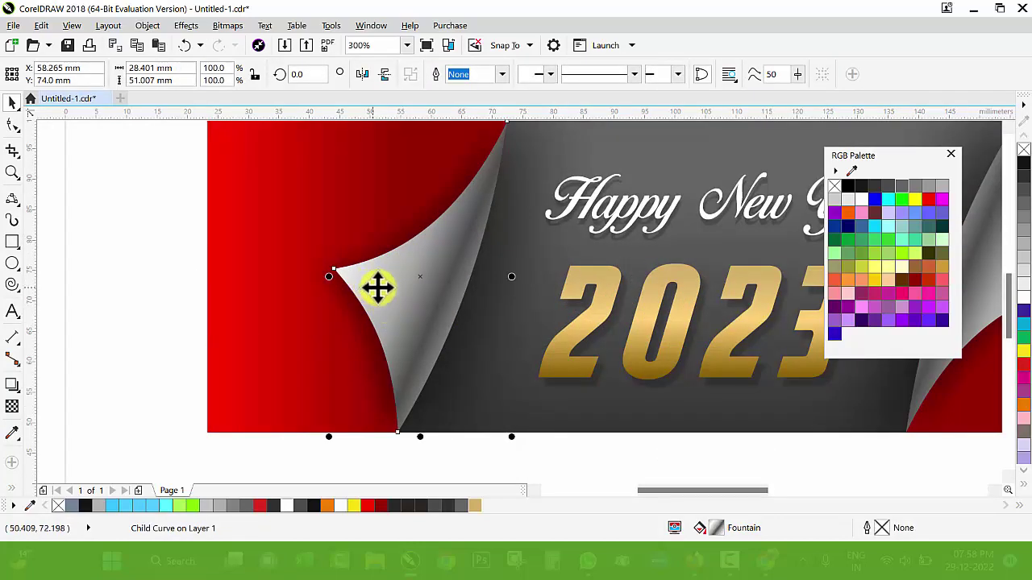
pyautogui.press('g')
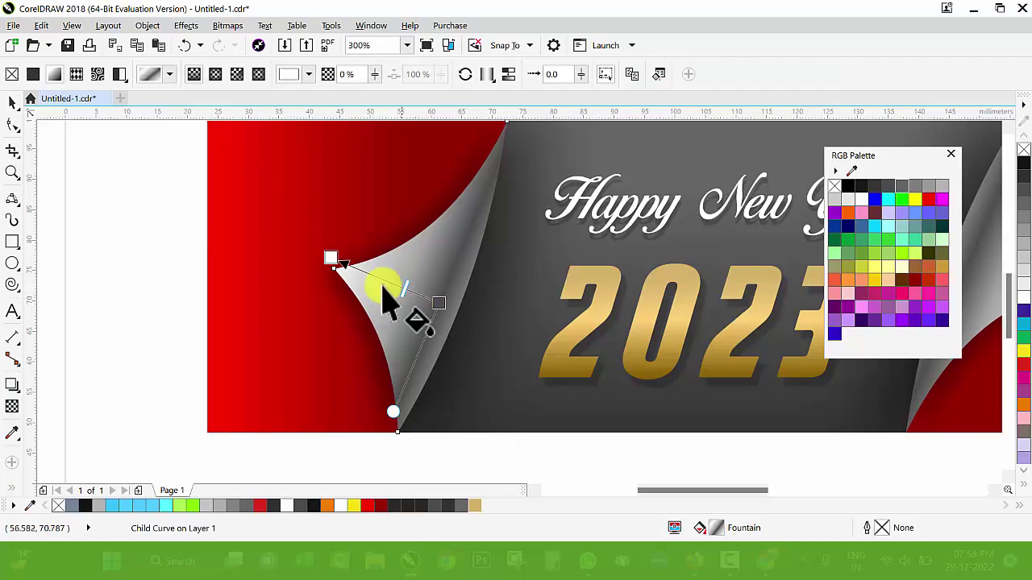
pyautogui.moveTo(332, 259); pyautogui.dragTo(354, 272)
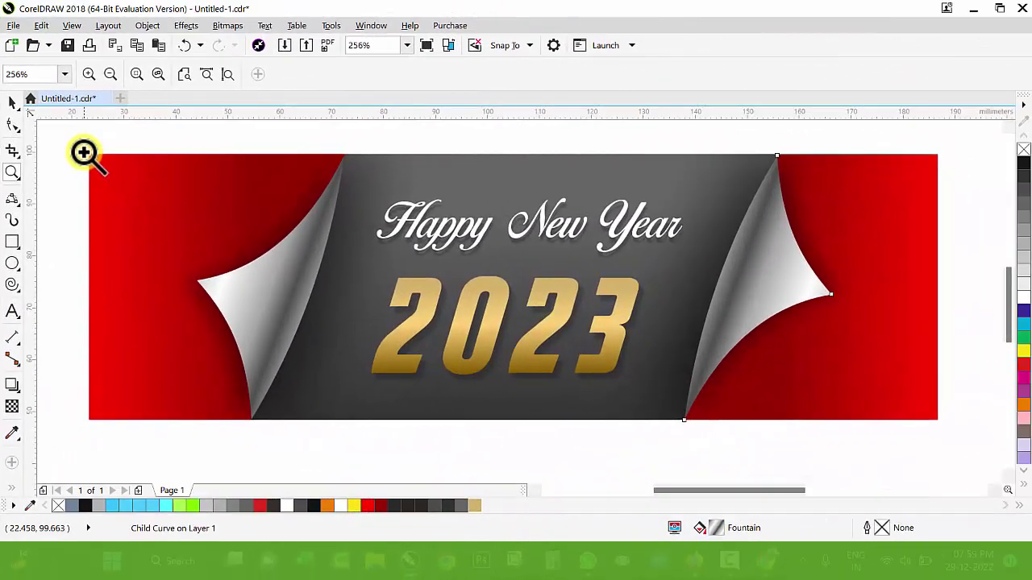
pyautogui.moveTo(84, 153); pyautogui.dragTo(944, 438)
pyautogui.press('space')
pyautogui.click(737, 467)
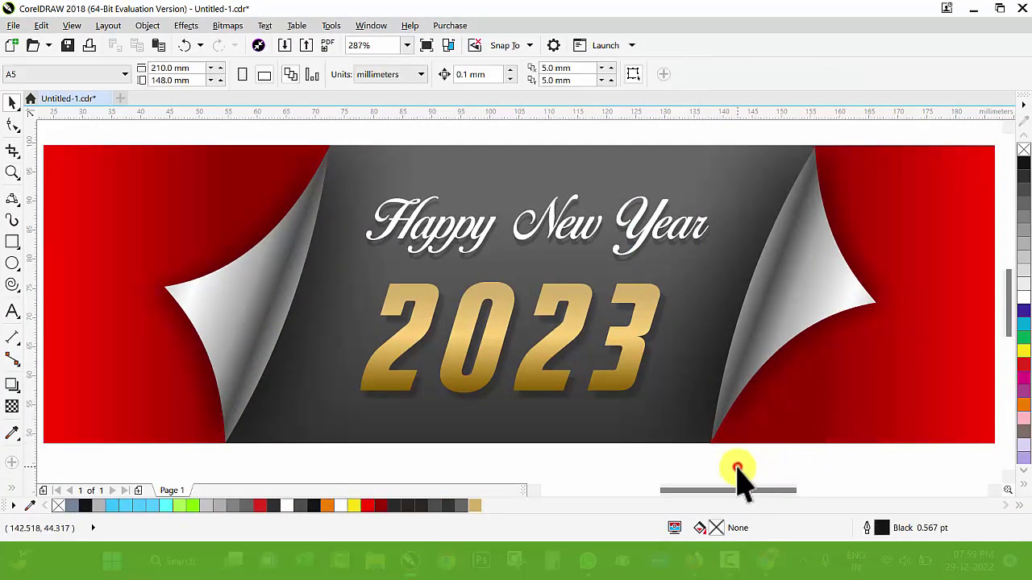